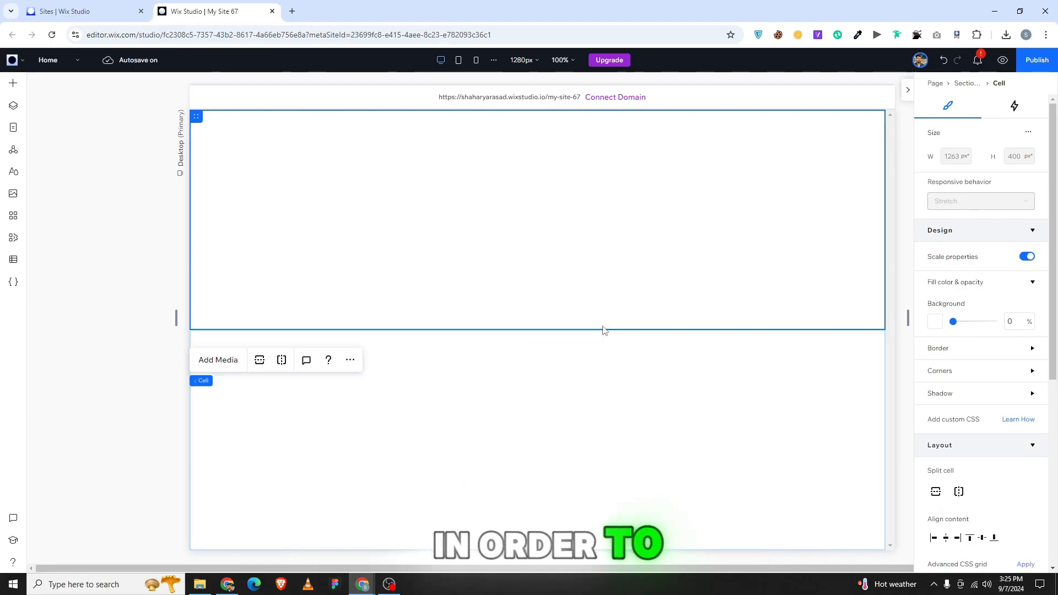
Shorten the grid's top row and split the lower cell into three columns.
{"action": "left_click_drag", "start_coordinate": [595, 330], "coordinate": [577, 262]}
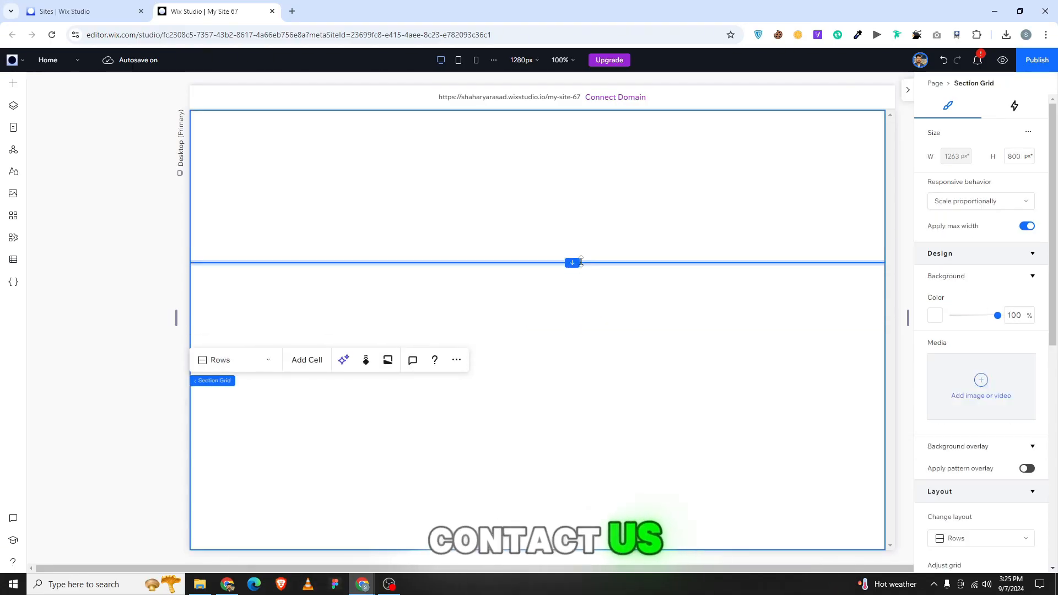
{"action": "left_click", "coordinate": [529, 351]}
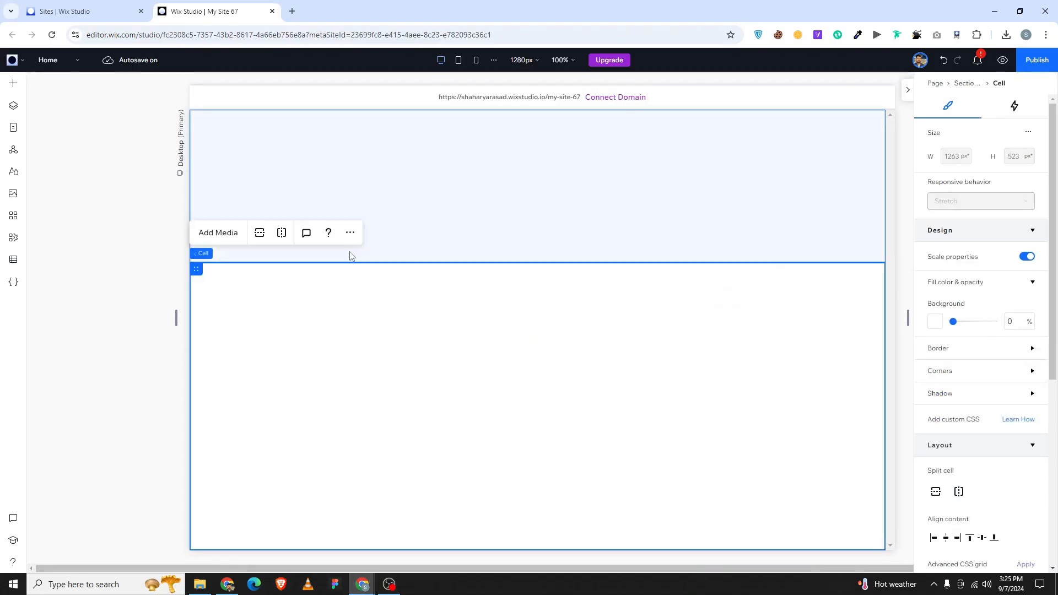
{"action": "left_click", "coordinate": [282, 232]}
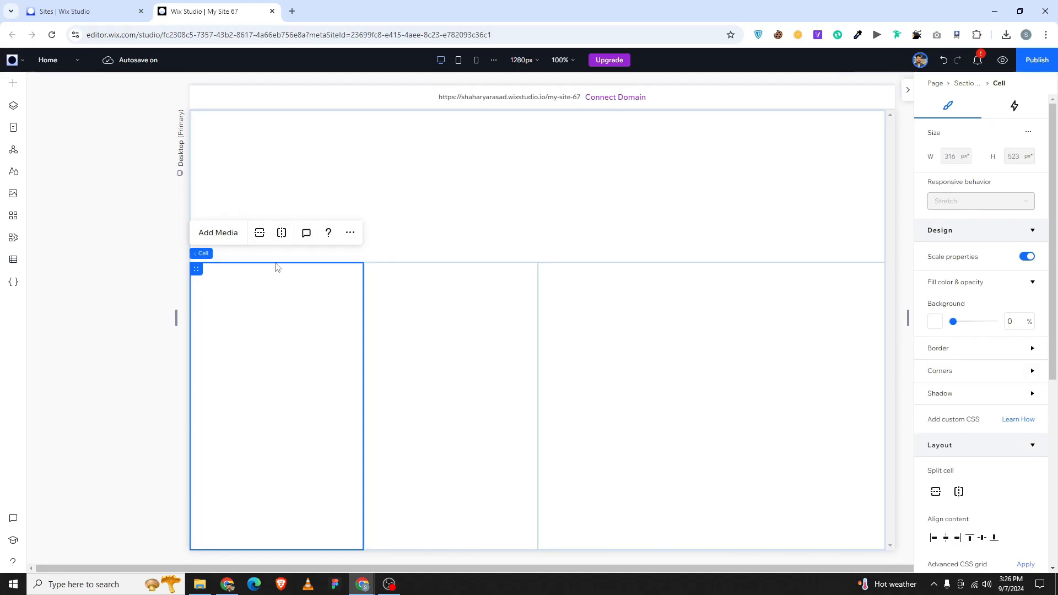
Distribute the grid columns evenly and give the section grid 3% padding.
{"action": "left_click", "coordinate": [219, 255]}
{"action": "scroll", "coordinate": [984, 375], "scroll_direction": "down", "scroll_amount": 5}
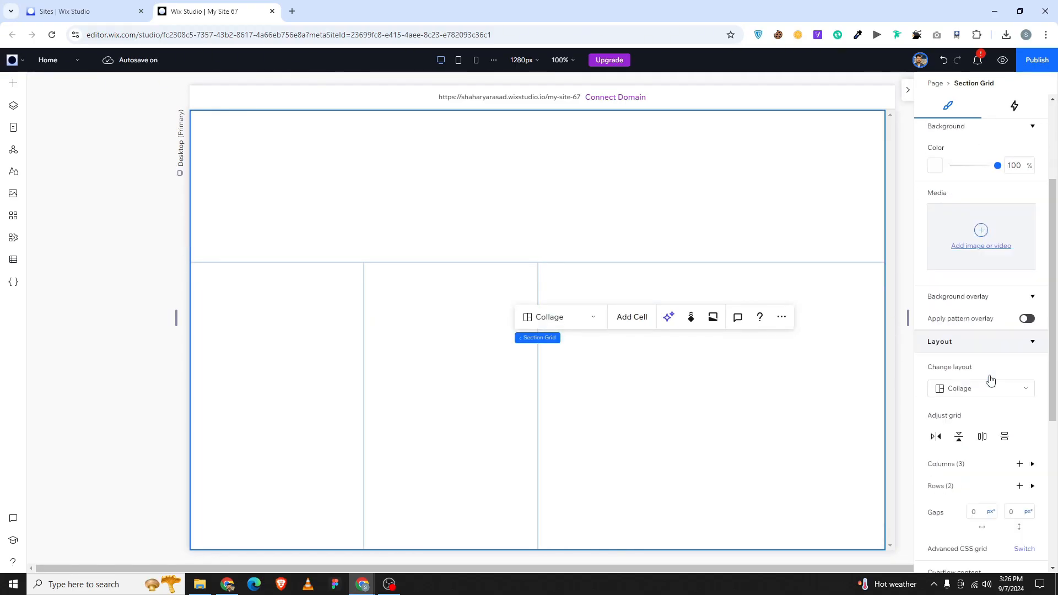
{"action": "left_click", "coordinate": [987, 373]}
{"action": "scroll", "coordinate": [984, 386], "scroll_direction": "down", "scroll_amount": 5}
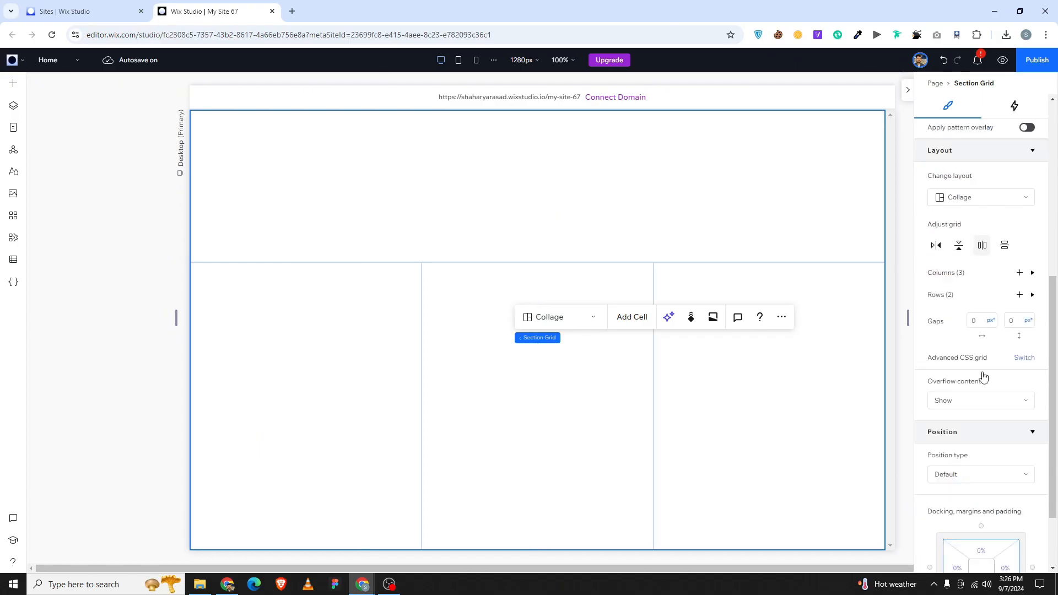
{"action": "left_click", "coordinate": [1014, 489]}
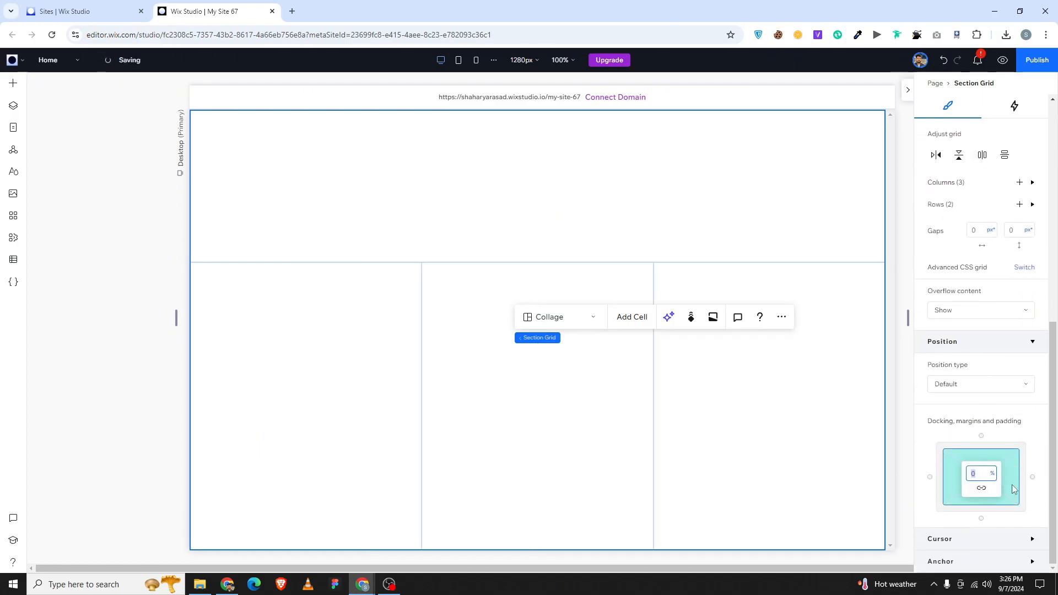
{"action": "type", "text": "3"}
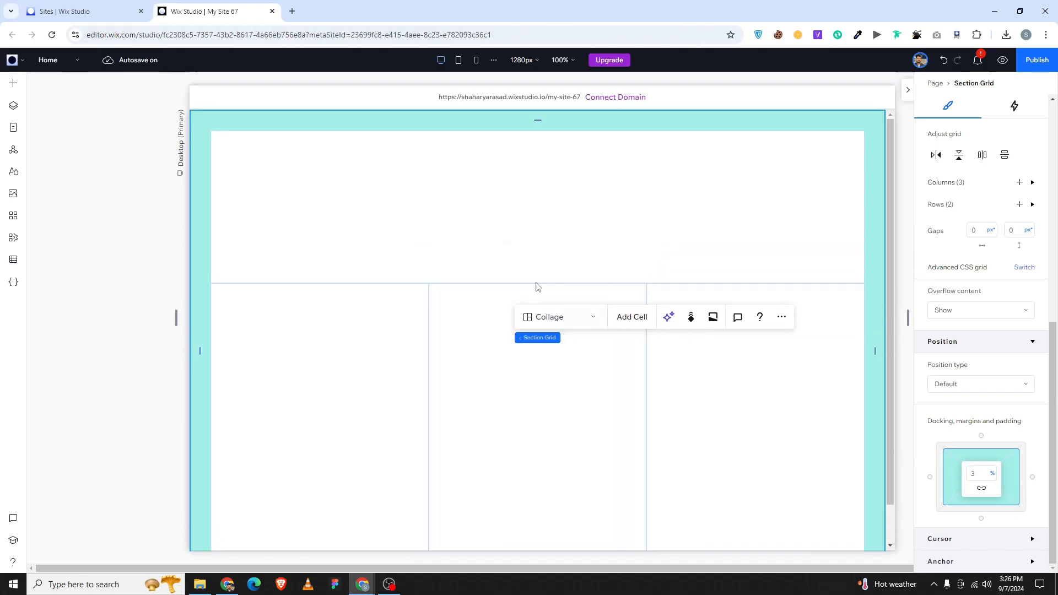
{"action": "left_click", "coordinate": [493, 211]}
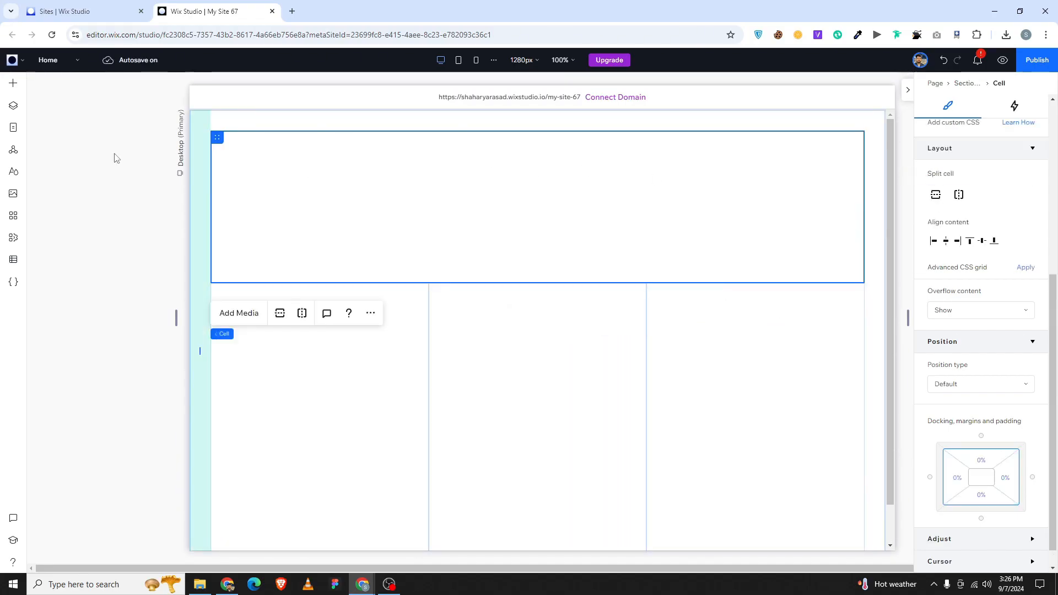
Add a container to the top cell and centre it horizontally.
{"action": "left_click", "coordinate": [11, 84]}
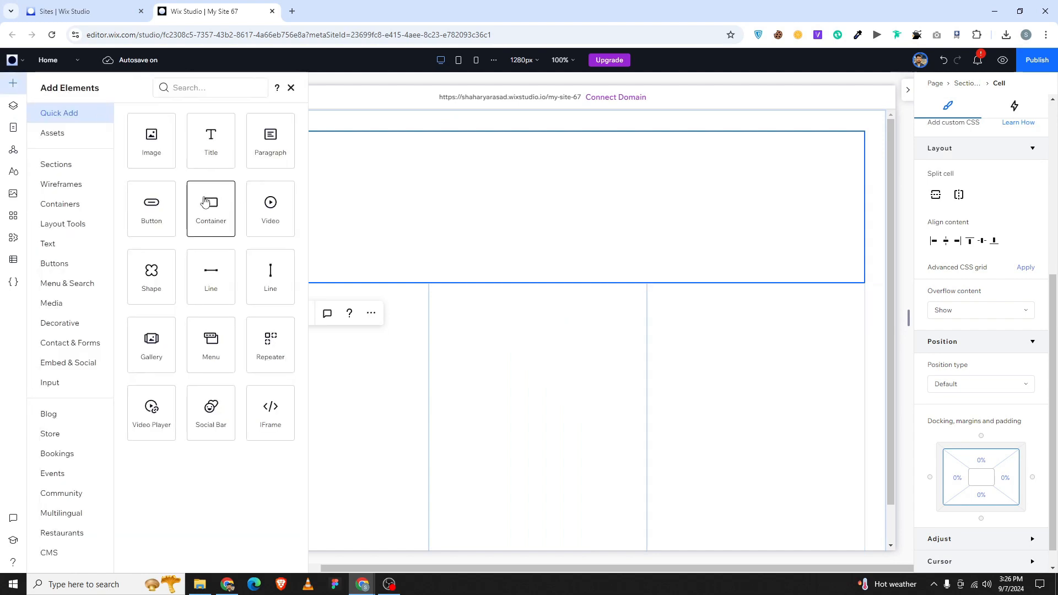
{"action": "left_click_drag", "start_coordinate": [205, 203], "coordinate": [537, 185]}
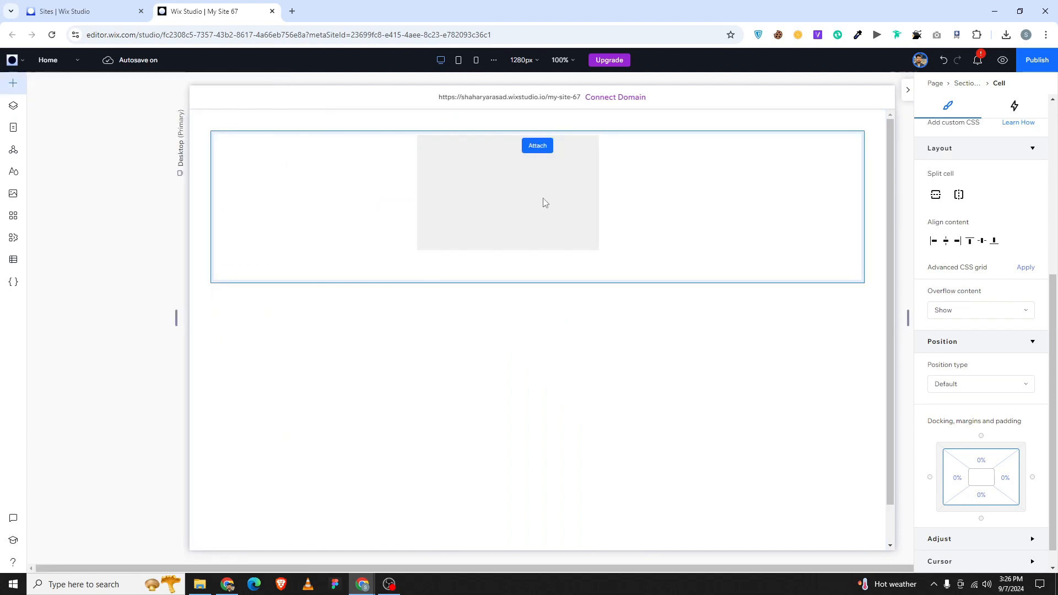
{"action": "left_click_drag", "start_coordinate": [524, 271], "coordinate": [497, 209]}
{"action": "left_click", "coordinate": [511, 250]}
{"action": "scroll", "coordinate": [963, 198], "scroll_direction": "up", "scroll_amount": 5}
{"action": "left_click", "coordinate": [947, 130]}
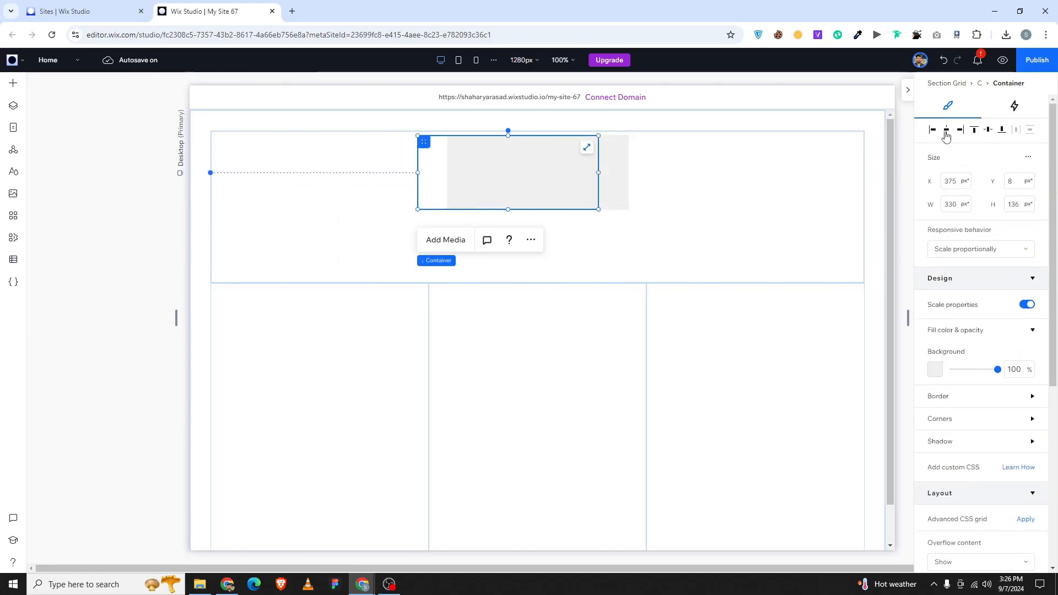
Give the container the custom light green background #DFF9E2.
{"action": "key", "text": "alt+Tab"}
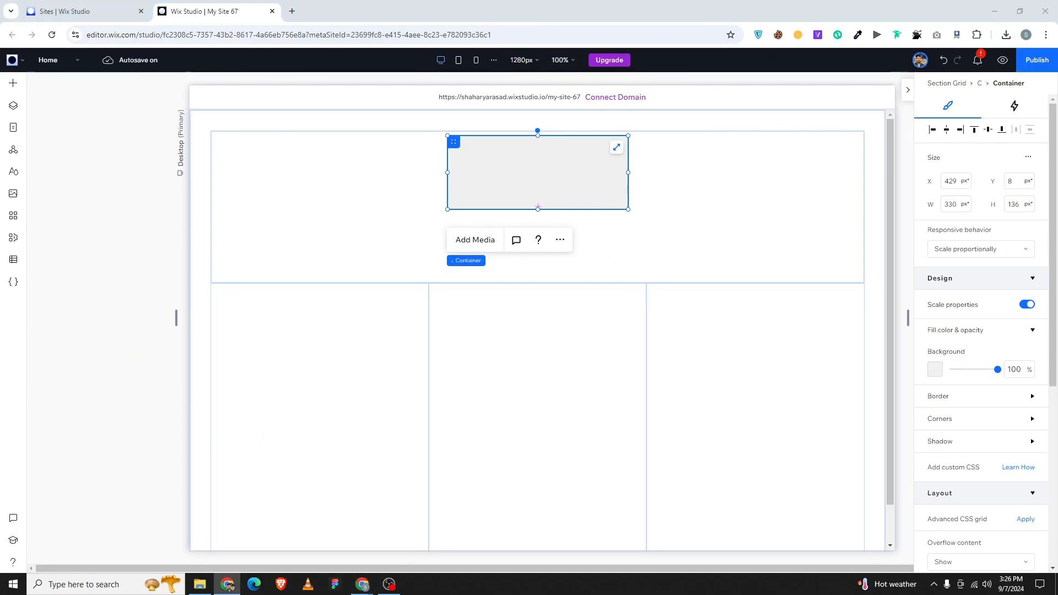
{"action": "left_click", "coordinate": [938, 367]}
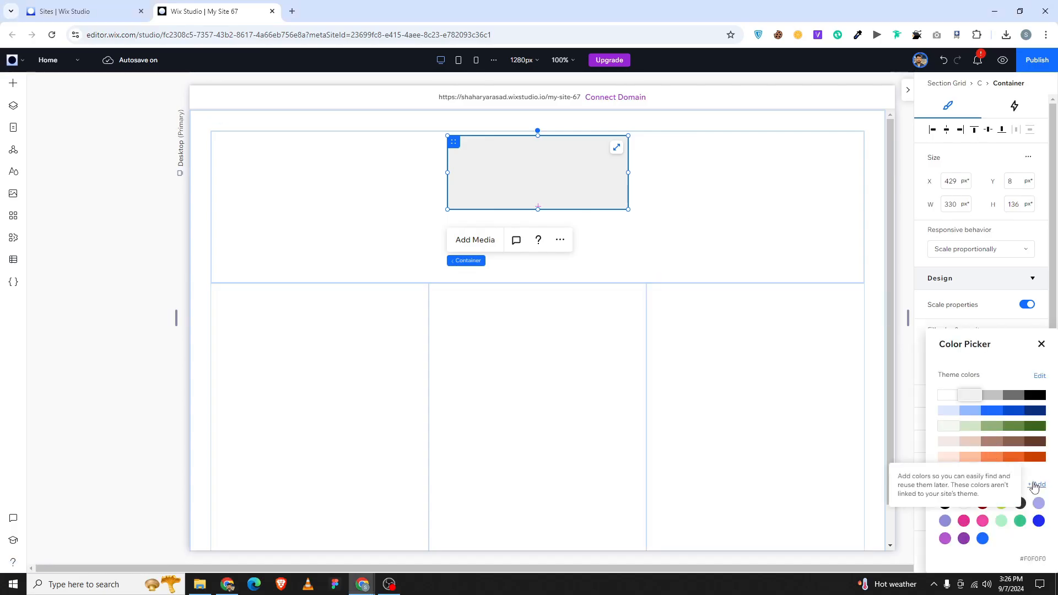
{"action": "left_click", "coordinate": [1033, 485]}
{"action": "left_click", "coordinate": [1016, 515]}
{"action": "type", "text": "#DFF9E2"}
{"action": "left_click", "coordinate": [1027, 537]}
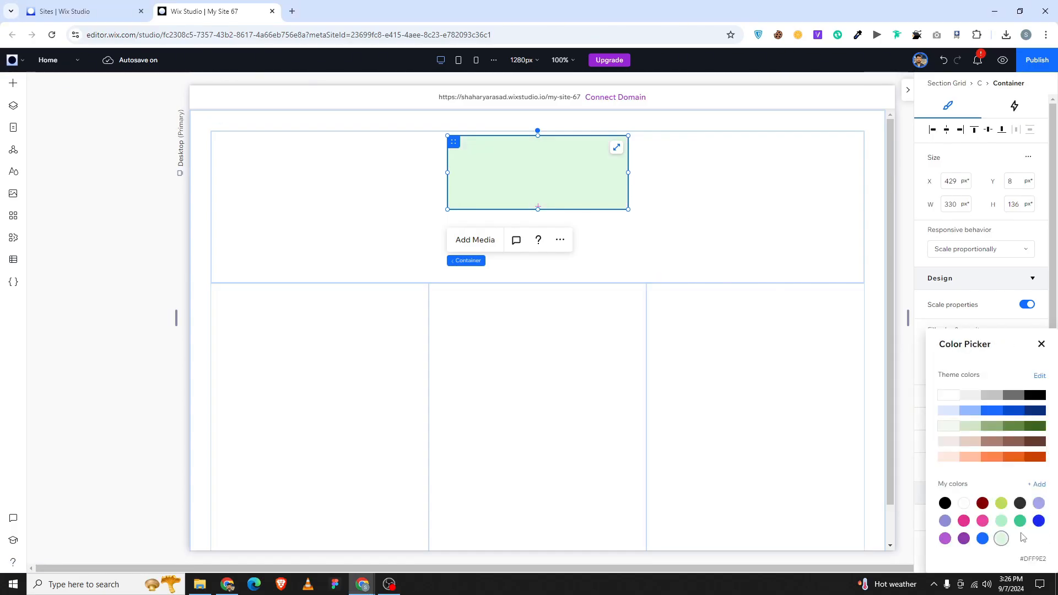
{"action": "left_click", "coordinate": [1042, 346]}
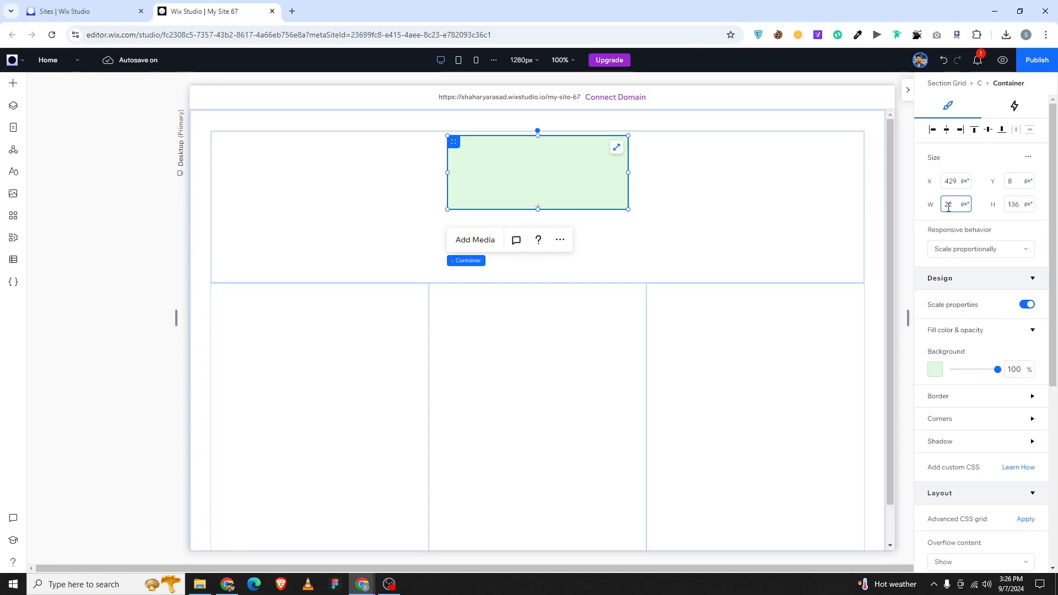
Size the container to 200 px wide and 50 px high.
{"action": "left_click", "coordinate": [948, 208]}
{"action": "type", "text": "200"}
{"action": "key", "text": "Return"}
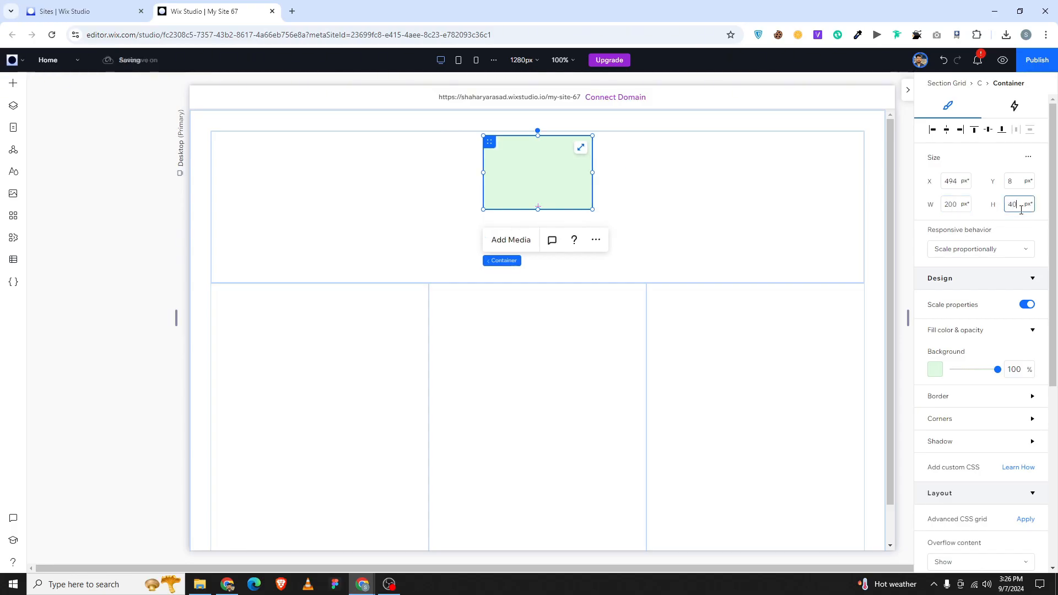
{"action": "key", "text": "Return"}
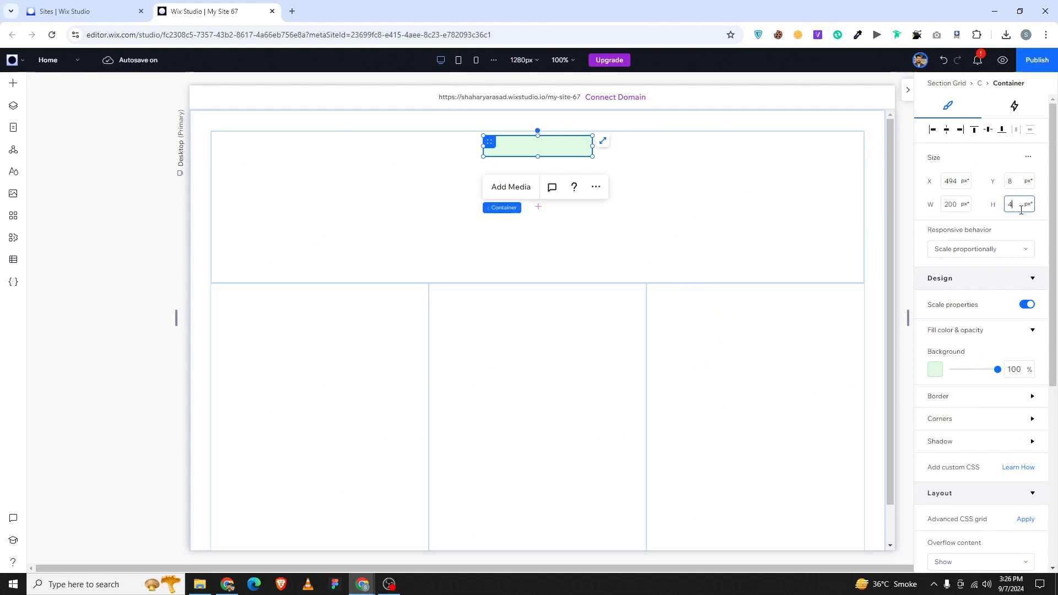
{"action": "left_click", "coordinate": [1021, 210]}
{"action": "type", "text": "50"}
{"action": "key", "text": "Return"}
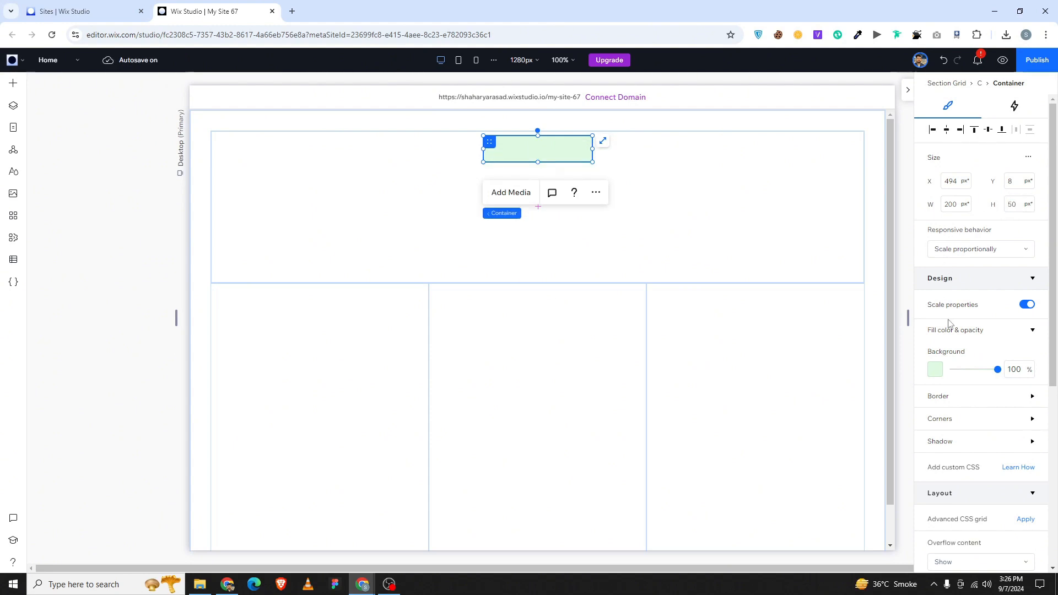
{"action": "scroll", "coordinate": [949, 324], "scroll_direction": "down", "scroll_amount": 1}
Round the container's corners to 24 px and reduce its height to 44 px.
{"action": "left_click", "coordinate": [947, 369]}
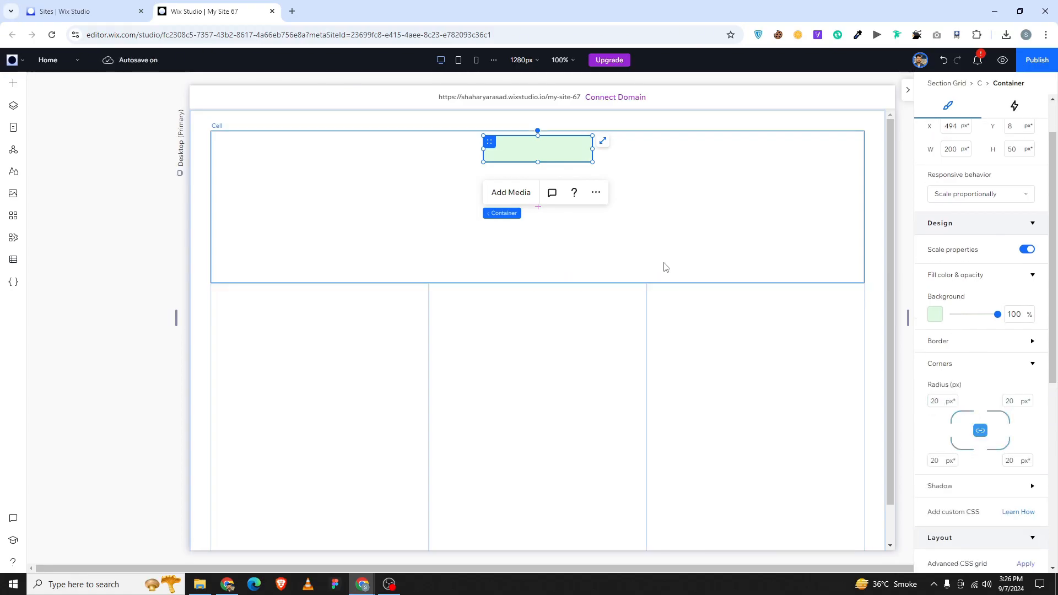
{"action": "left_click", "coordinate": [578, 170]}
{"action": "left_click", "coordinate": [565, 154]}
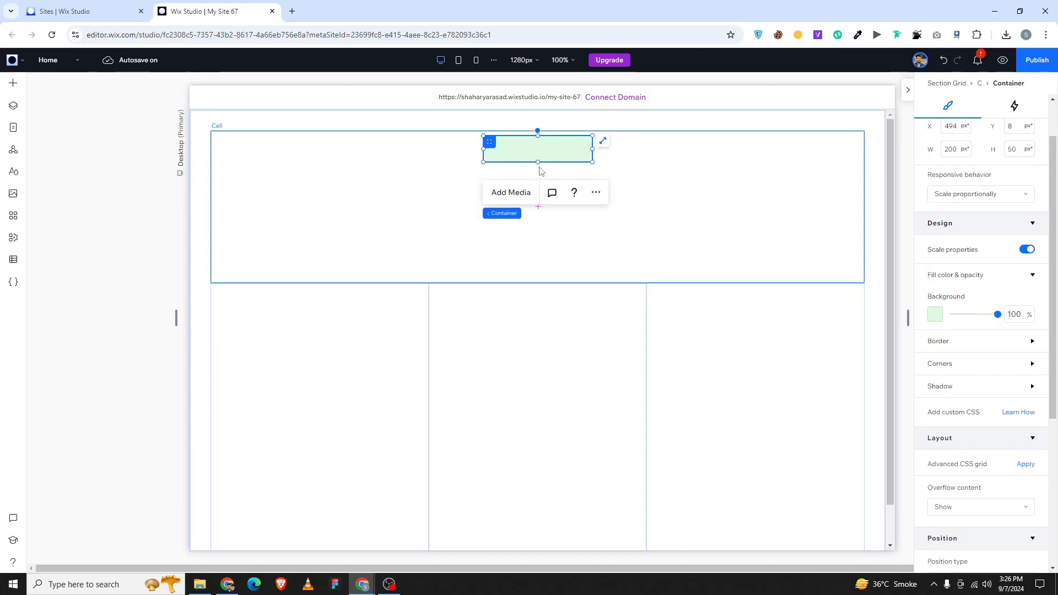
{"action": "left_click", "coordinate": [941, 365]}
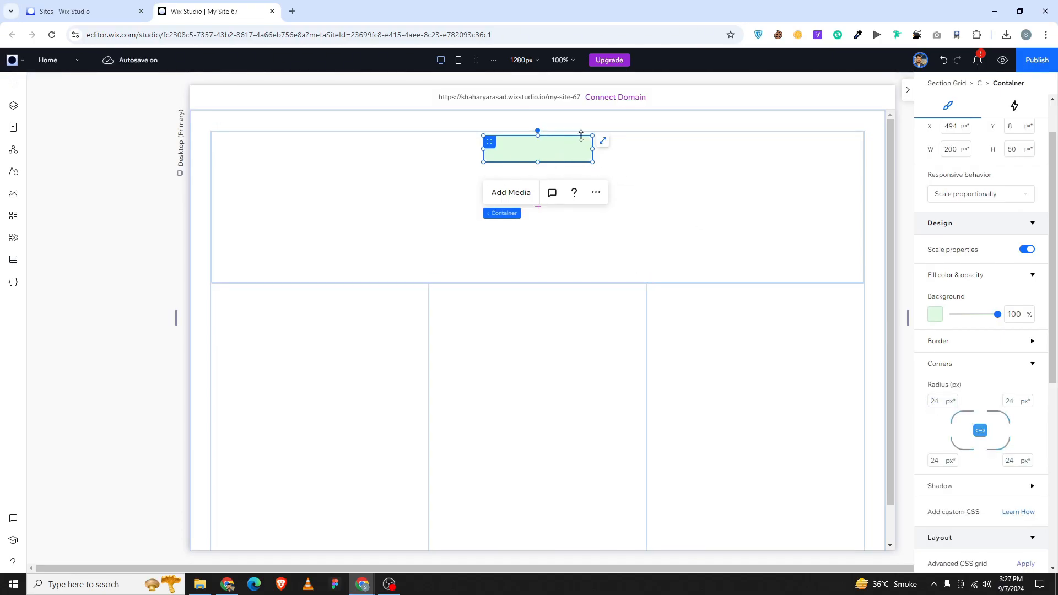
{"action": "left_click_drag", "start_coordinate": [538, 162], "coordinate": [541, 158]}
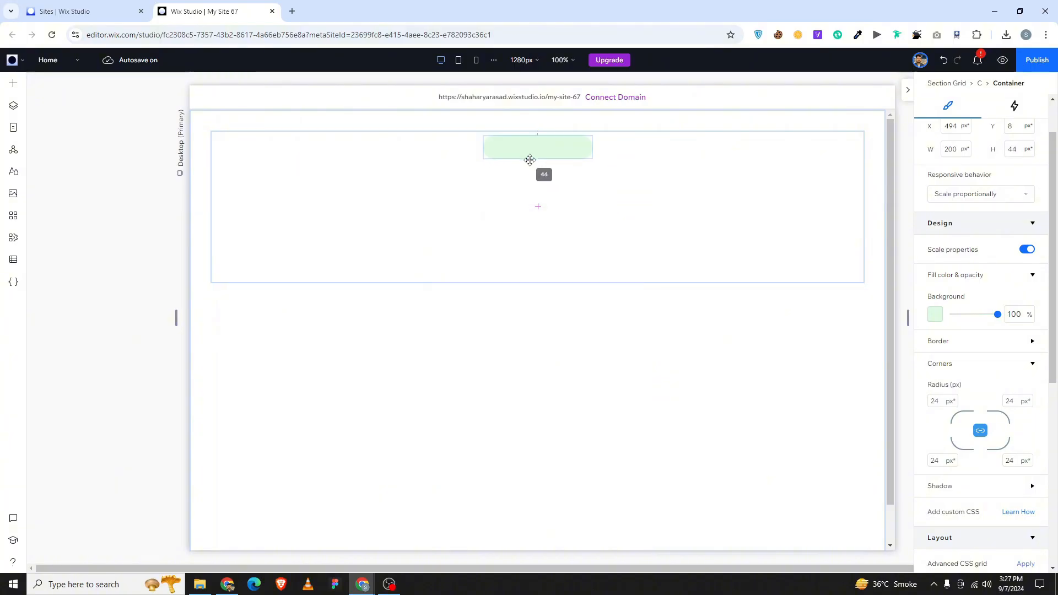
{"action": "left_click", "coordinate": [379, 189]}
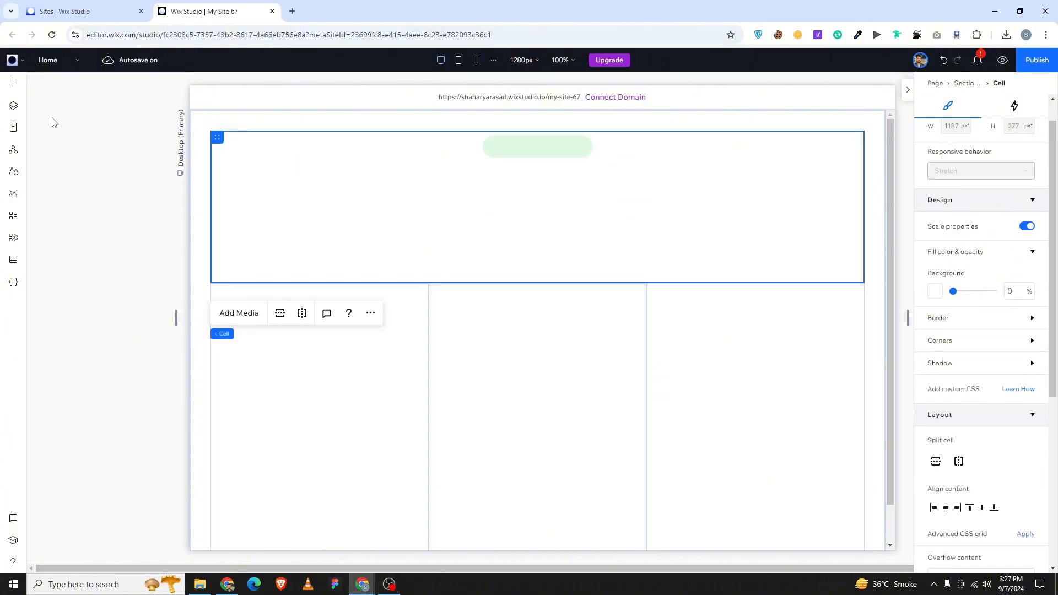
Add a title to the top cell and switch it to the Paragraph 1 style.
{"action": "left_click", "coordinate": [12, 83]}
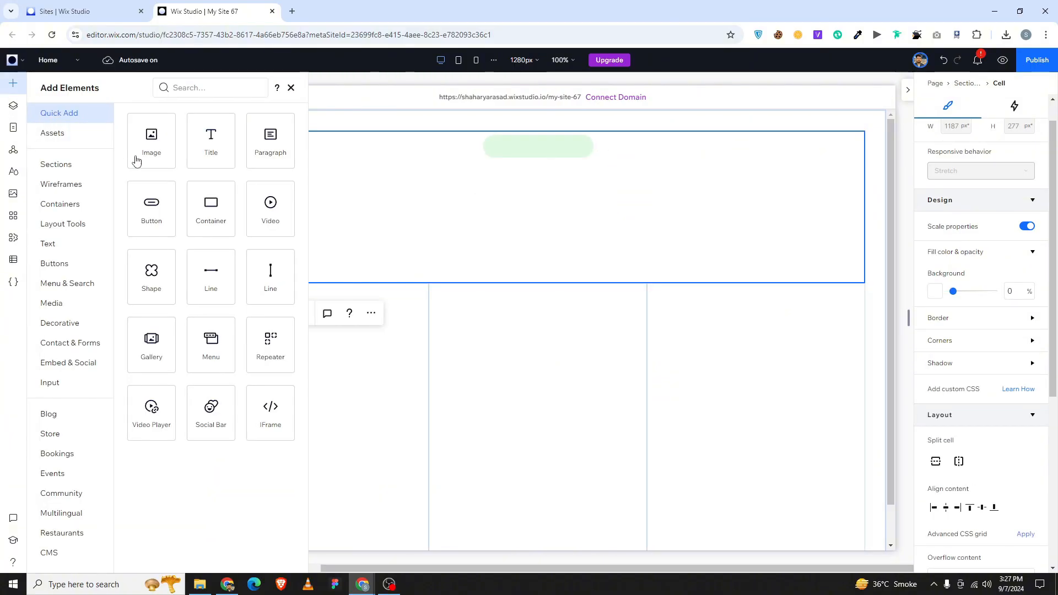
{"action": "left_click_drag", "start_coordinate": [217, 156], "coordinate": [522, 203]}
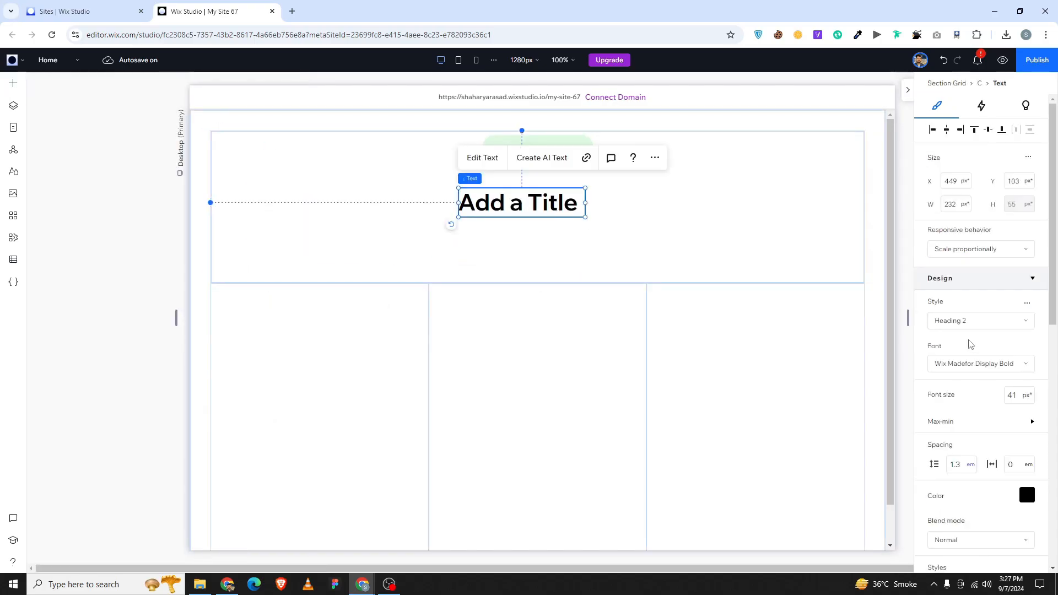
{"action": "left_click", "coordinate": [969, 325]}
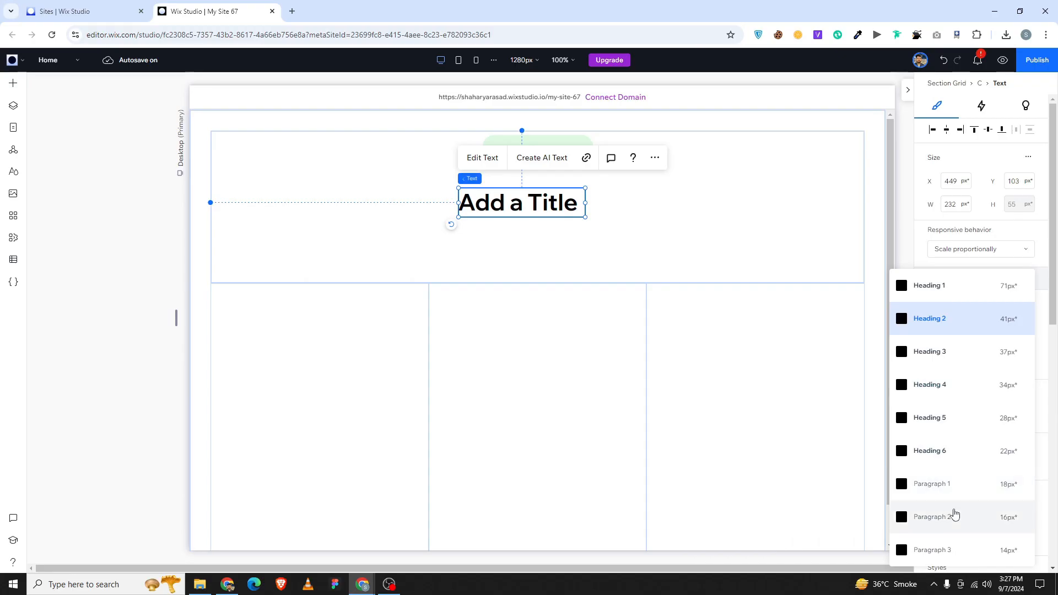
{"action": "left_click", "coordinate": [936, 486]}
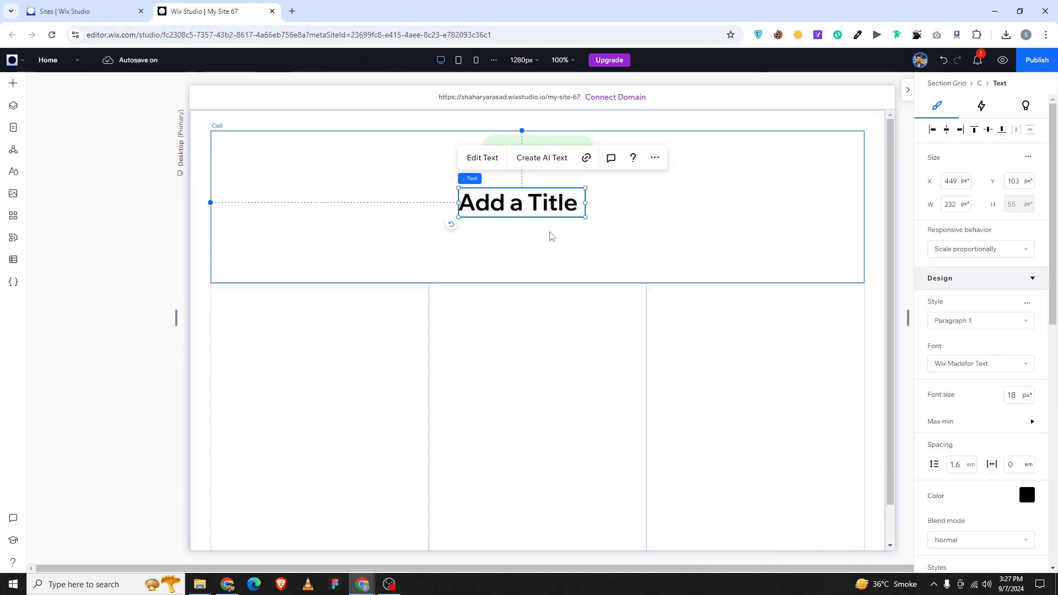
Change the text to 'Our Core Features' and centre-align it.
{"action": "double_click", "coordinate": [503, 202]}
{"action": "type", "text": "Our Core F"}
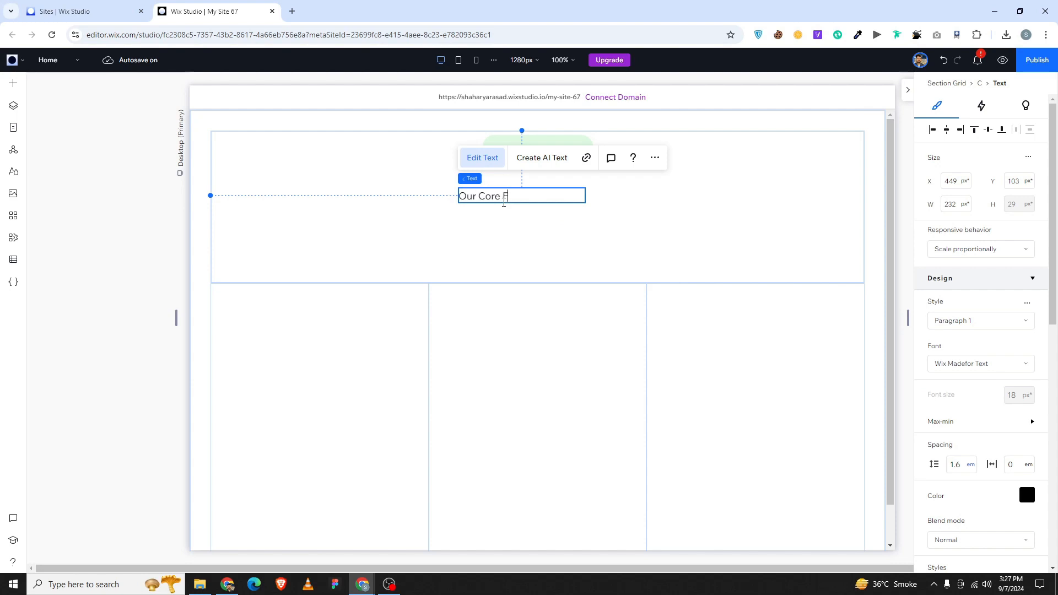
{"action": "type", "text": "eautures"}
{"action": "left_click", "coordinate": [524, 199]}
{"action": "left_click", "coordinate": [437, 190]}
{"action": "double_click", "coordinate": [520, 199]}
{"action": "scroll", "coordinate": [974, 415], "scroll_direction": "down", "scroll_amount": 2}
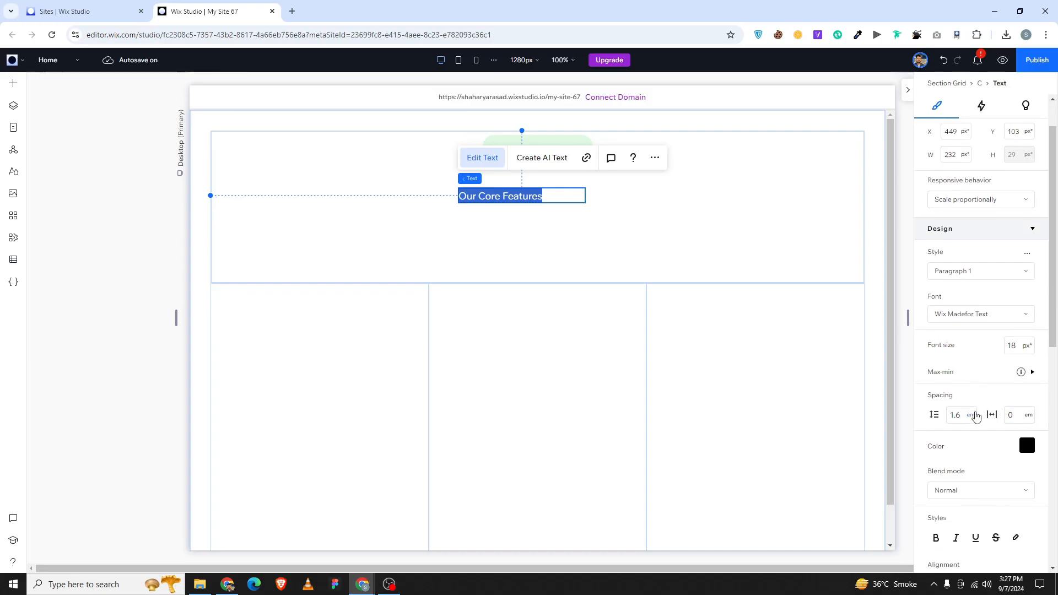
{"action": "left_click", "coordinate": [961, 531]}
Move the Our Core Features label onto the green pill.
{"action": "left_click", "coordinate": [522, 207]}
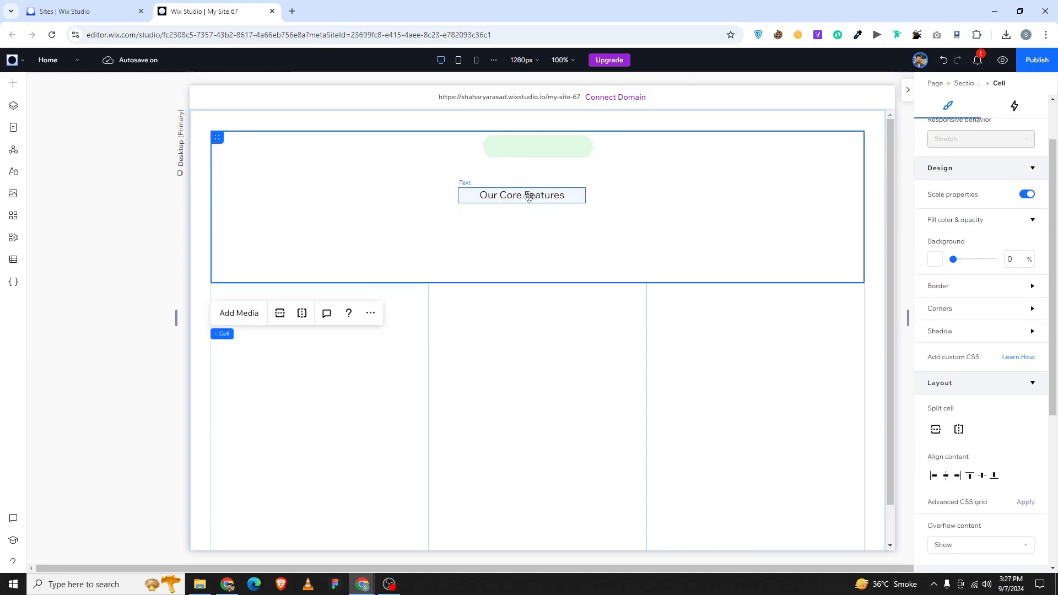
{"action": "left_click_drag", "start_coordinate": [524, 196], "coordinate": [562, 147]}
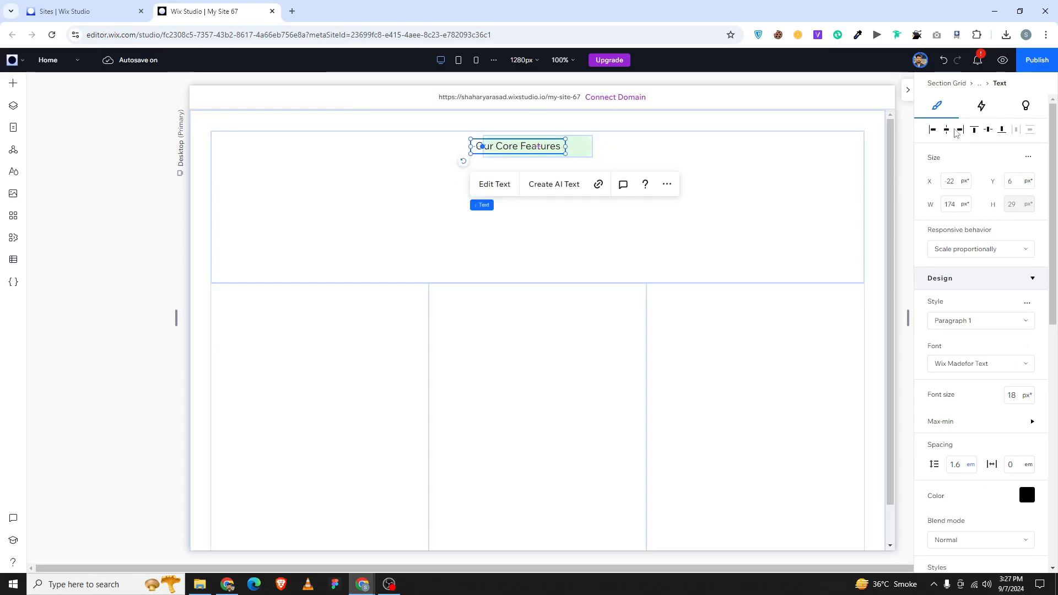
{"action": "left_click", "coordinate": [677, 158]}
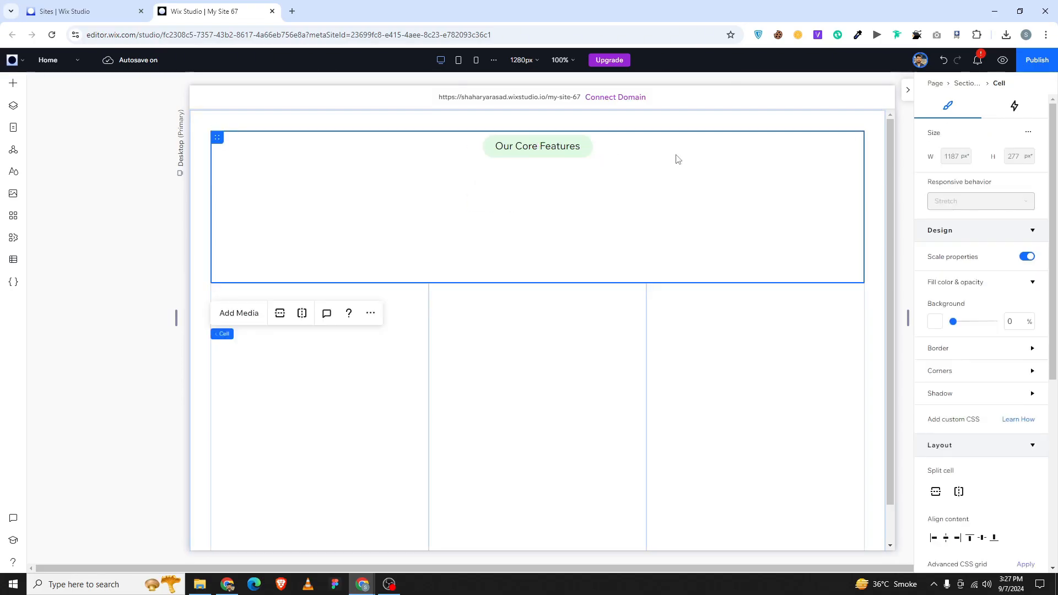
{"action": "left_click", "coordinate": [227, 584]}
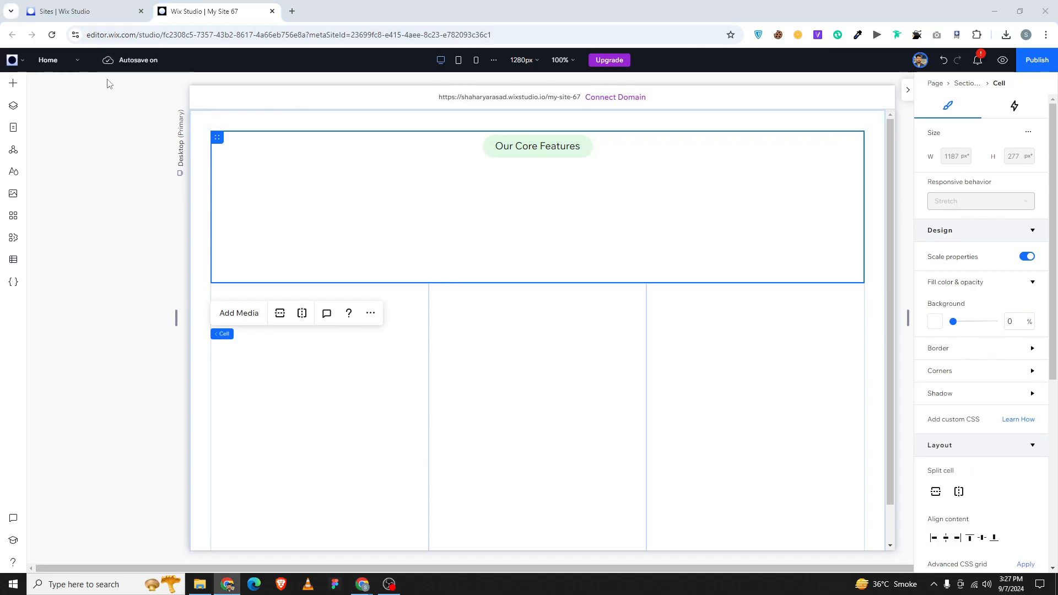
{"action": "left_click", "coordinate": [12, 83]}
Add a widened, centred heading 'Empowering Your Crypto Journey' below the pill.
{"action": "left_click_drag", "start_coordinate": [189, 147], "coordinate": [420, 175]}
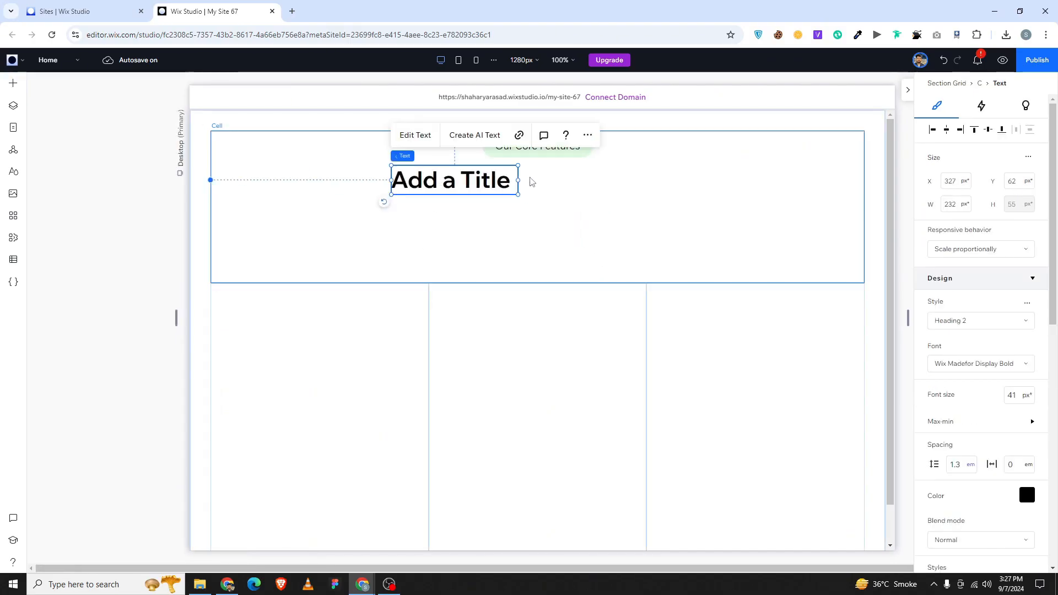
{"action": "left_click_drag", "start_coordinate": [520, 180], "coordinate": [770, 218]}
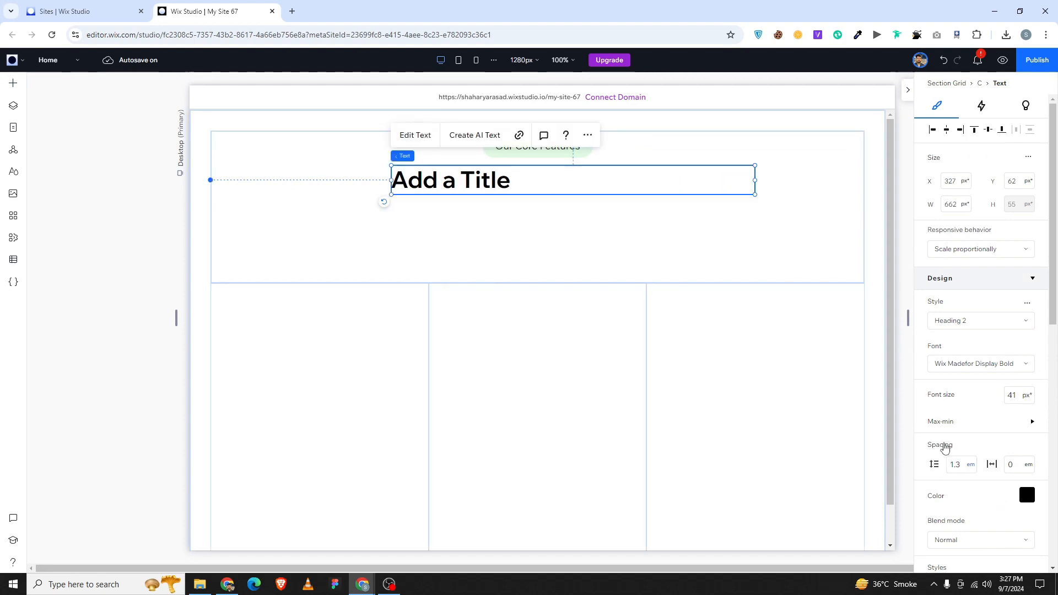
{"action": "scroll", "coordinate": [942, 435], "scroll_direction": "down", "scroll_amount": 3}
{"action": "left_click", "coordinate": [957, 471]}
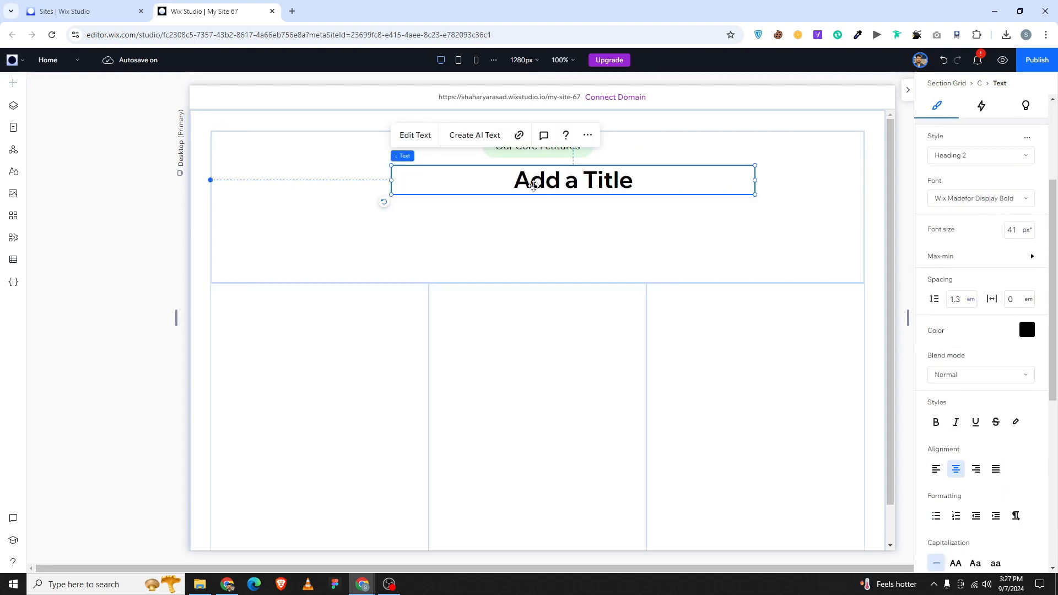
{"action": "double_click", "coordinate": [534, 187]}
{"action": "type", "text": "Empowering Your Crypto Journey"}
{"action": "key", "text": "Escape"}
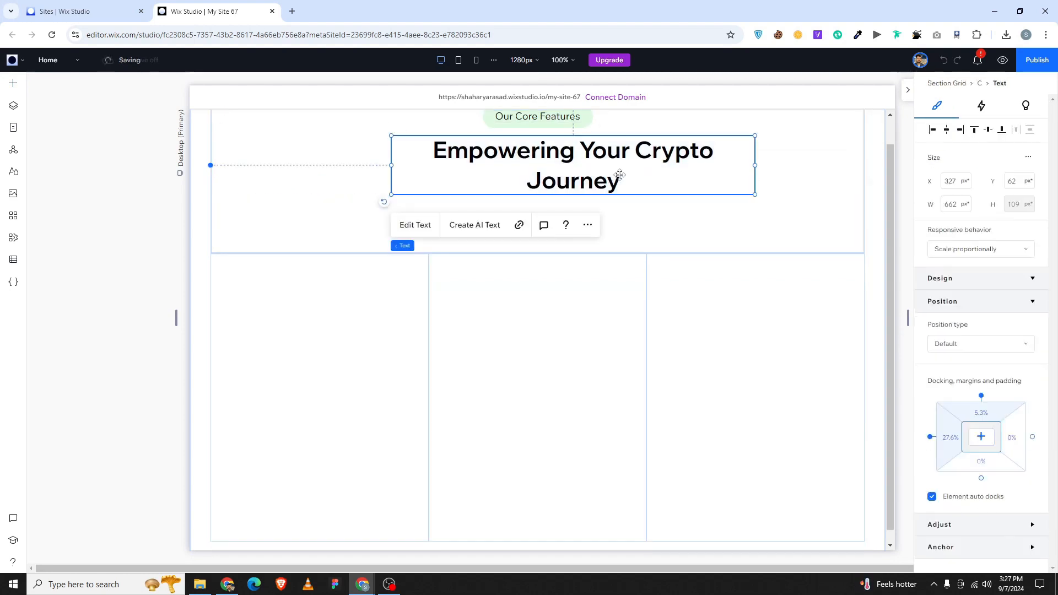
{"action": "left_click", "coordinate": [960, 130]}
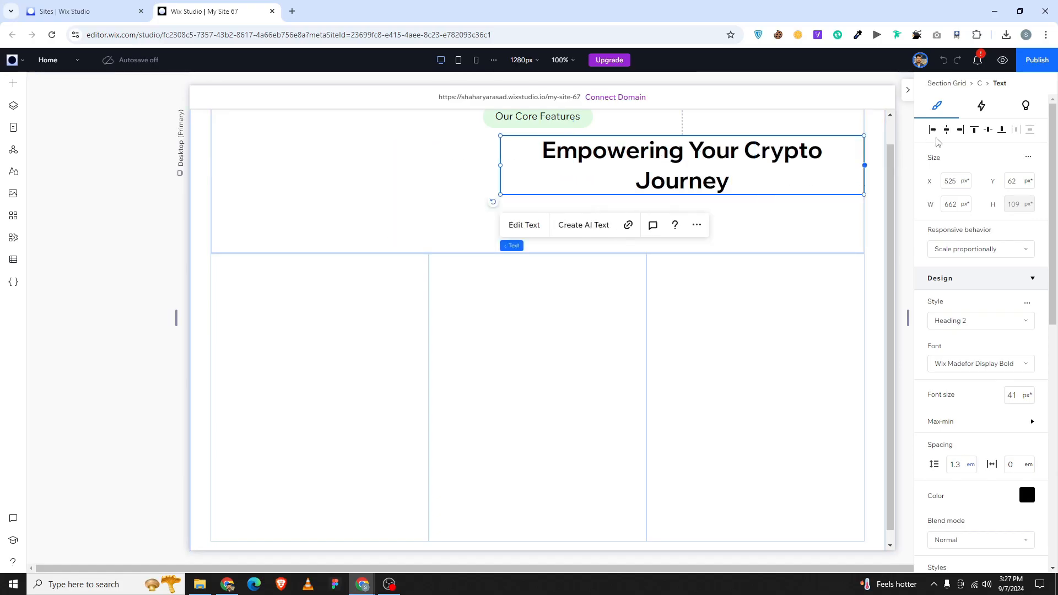
{"action": "left_click", "coordinate": [946, 130]}
Pull the grid rows up and reduce the section grid height to 818.
{"action": "left_click", "coordinate": [619, 254]}
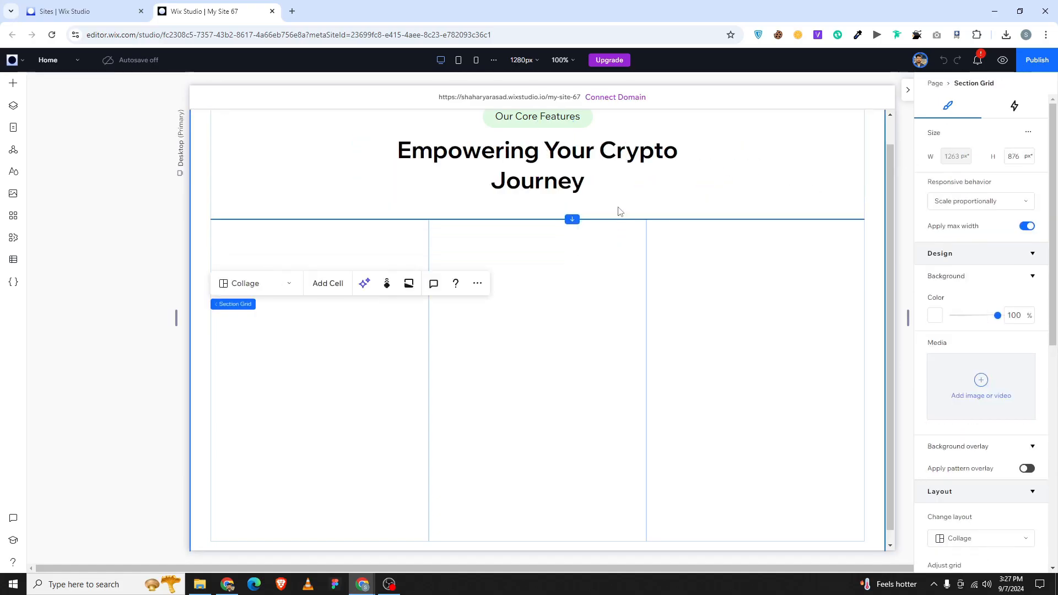
{"action": "mouse_move", "coordinate": [619, 211]}
{"action": "left_mouse_down"}
{"action": "mouse_move", "coordinate": [614, 198]}
{"action": "mouse_move", "coordinate": [620, 206]}
{"action": "left_mouse_up"}
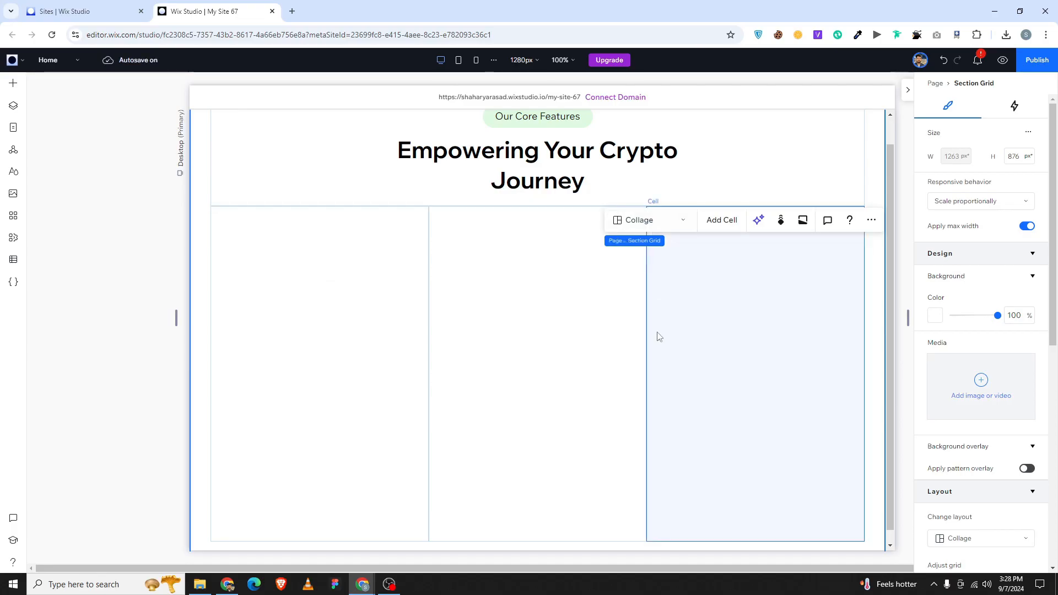
{"action": "scroll", "coordinate": [647, 369], "scroll_direction": "down", "scroll_amount": 1}
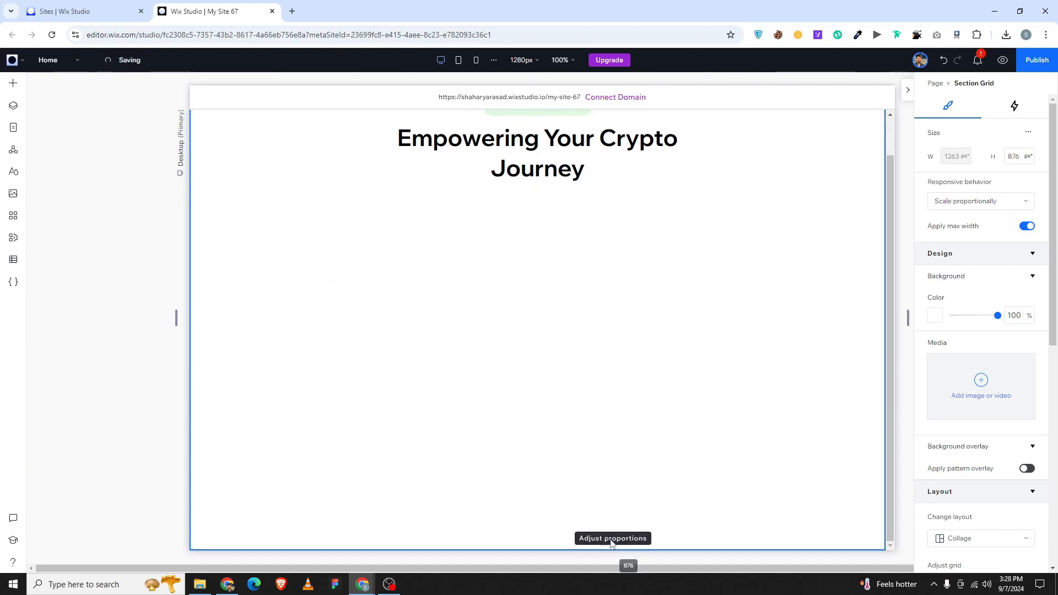
{"action": "left_click_drag", "start_coordinate": [611, 543], "coordinate": [609, 510]}
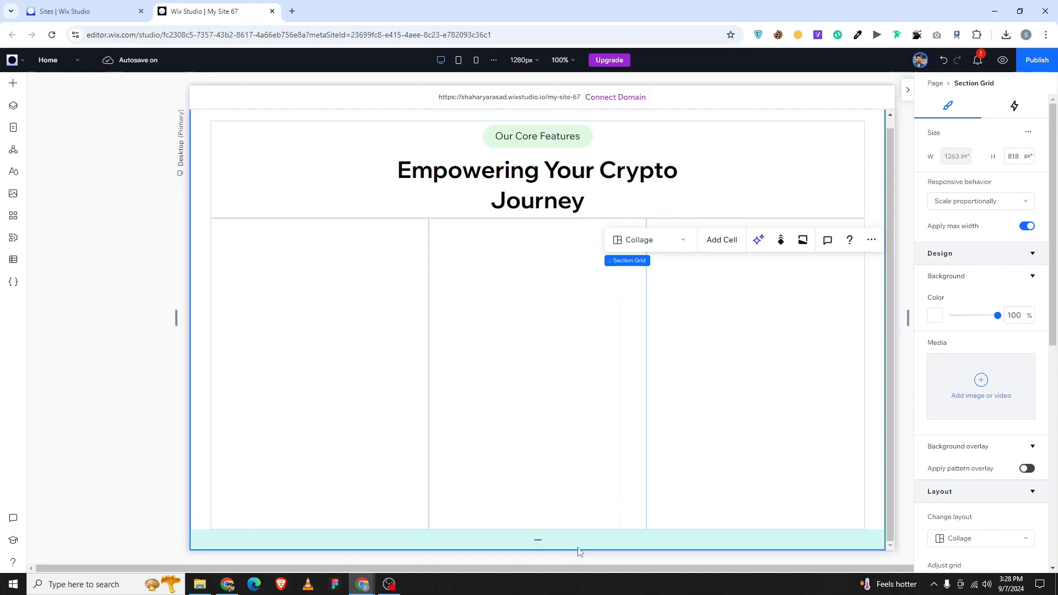
Shorten the grid further and stack the pill and heading vertically, aligned to the top.
{"action": "mouse_move", "coordinate": [586, 555]}
{"action": "left_mouse_down"}
{"action": "mouse_move", "coordinate": [598, 553]}
{"action": "mouse_move", "coordinate": [575, 545]}
{"action": "left_mouse_up"}
{"action": "left_click", "coordinate": [588, 146]}
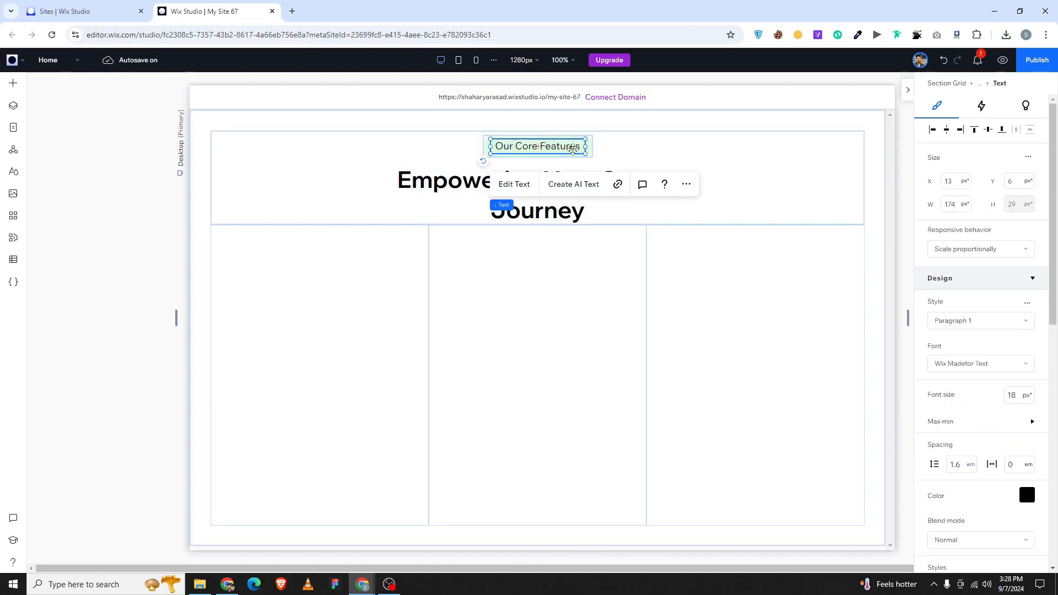
{"action": "left_click", "coordinate": [591, 147]}
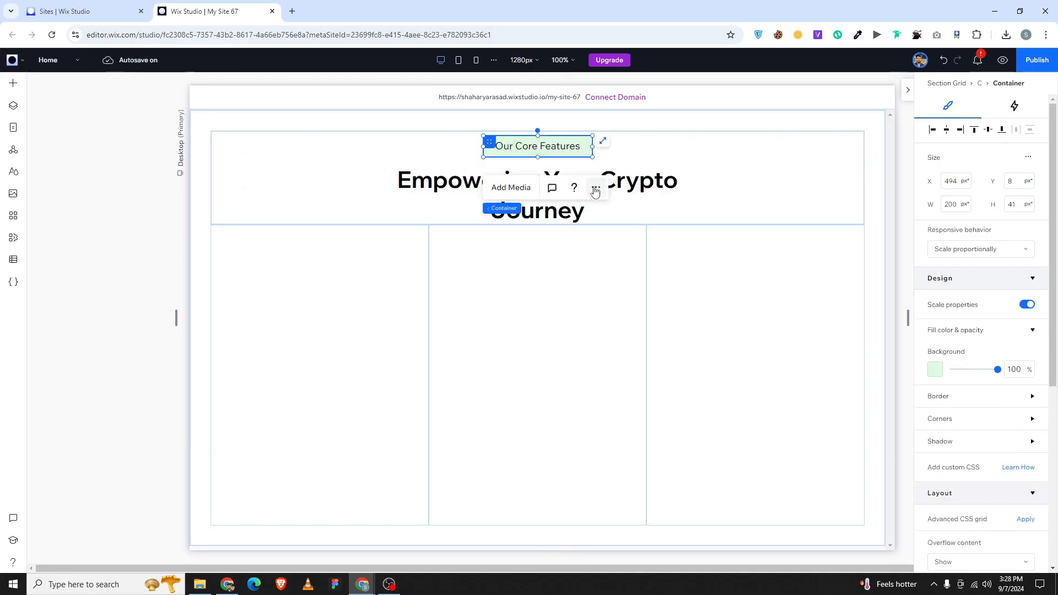
{"action": "left_click", "coordinate": [669, 200], "text": "shift"}
{"action": "left_click", "coordinate": [374, 254]}
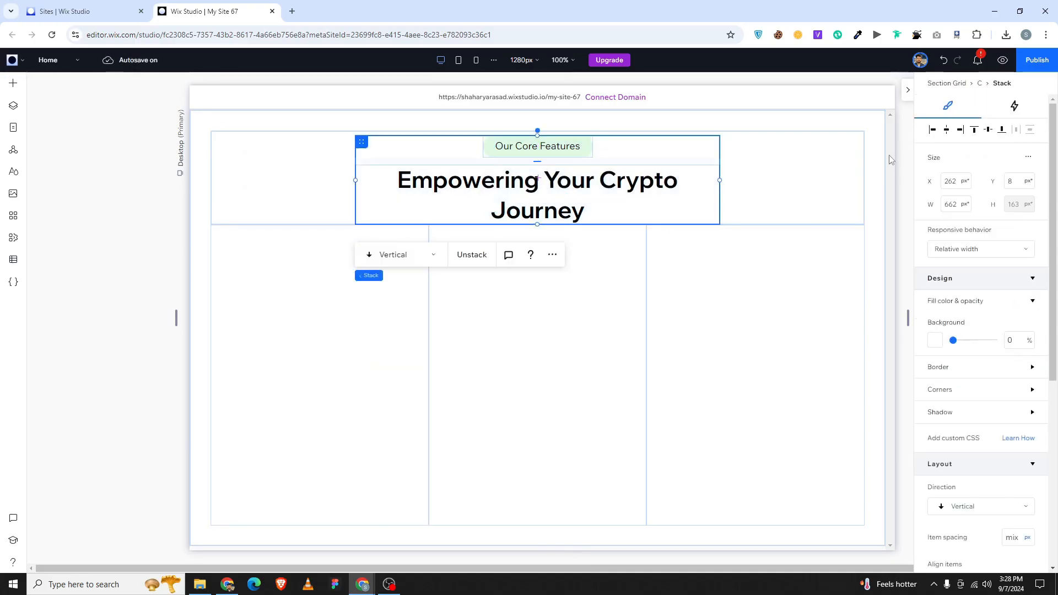
{"action": "left_click", "coordinate": [989, 130]}
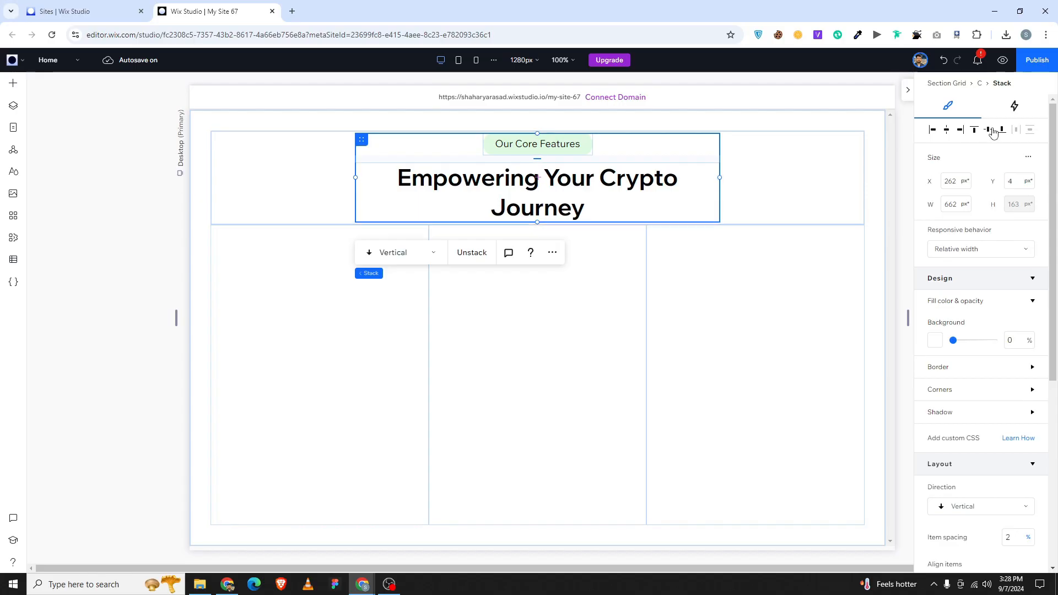
{"action": "left_click", "coordinate": [298, 392]}
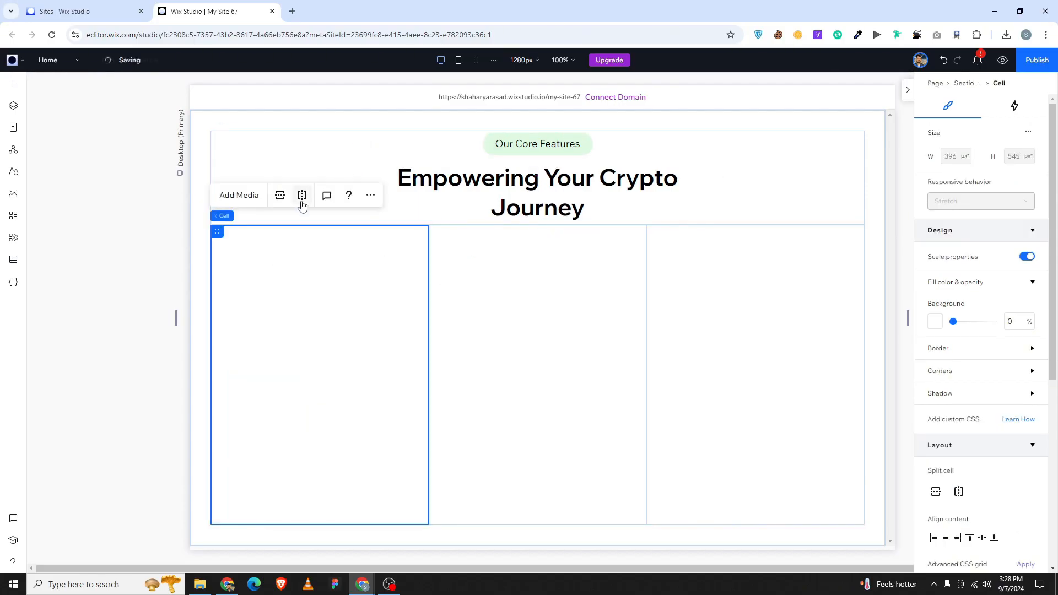
Split the left cell and then the right cell into top and bottom halves.
{"action": "left_click", "coordinate": [279, 198]}
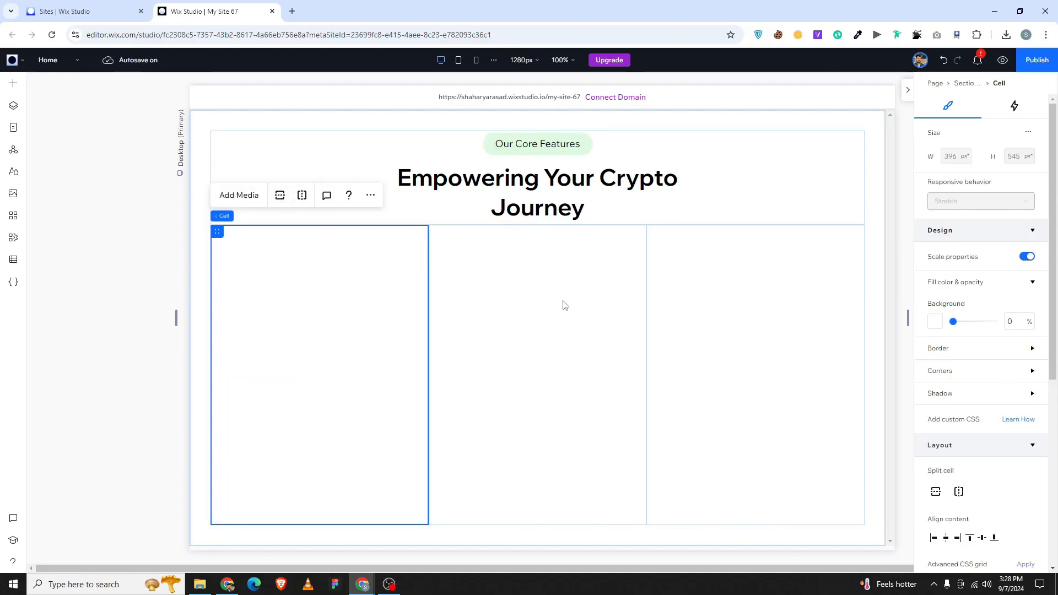
{"action": "left_click", "coordinate": [763, 342]}
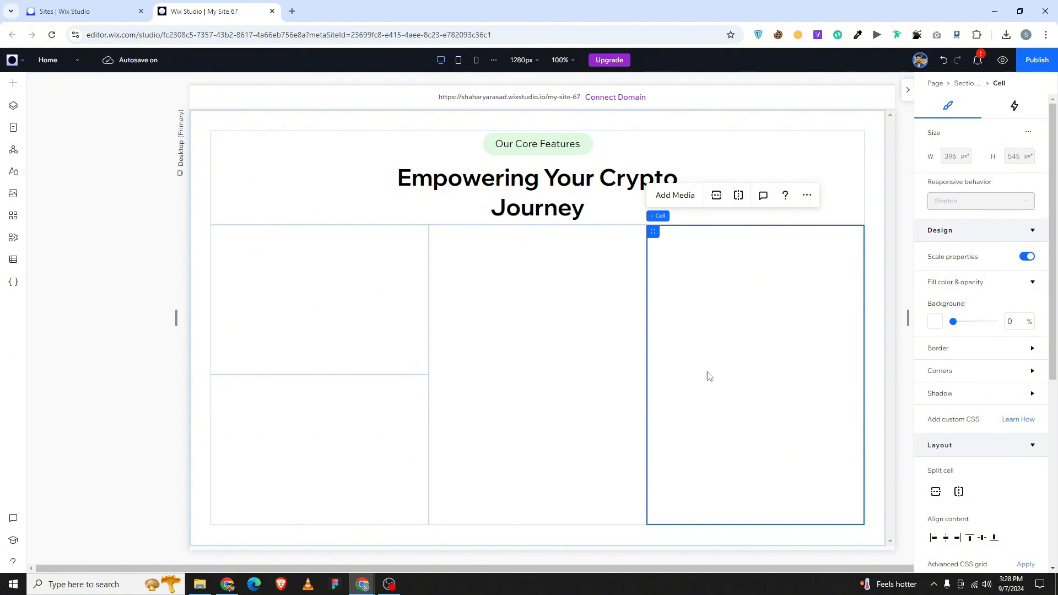
{"action": "left_click", "coordinate": [506, 401]}
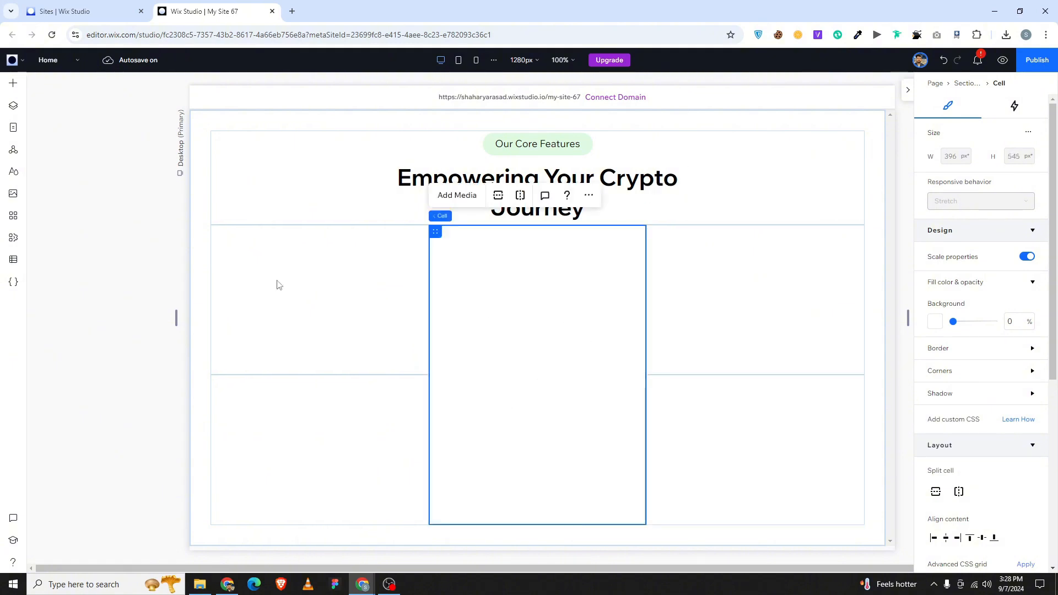
Drop an image into the middle cell and swap it for 3D-Crypto-Icon-19.png from Site Files.
{"action": "left_click", "coordinate": [13, 82]}
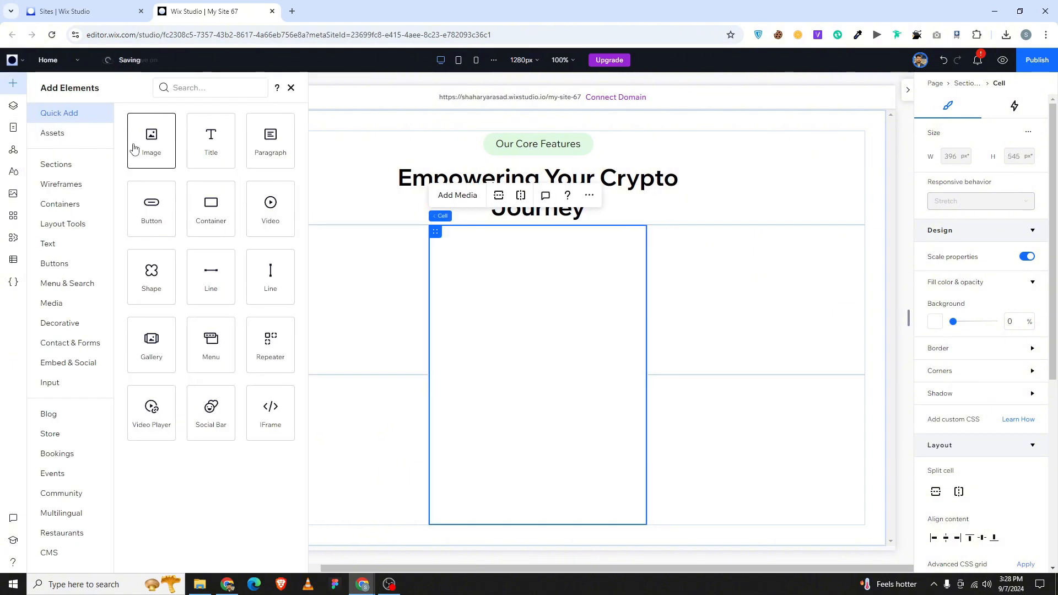
{"action": "left_click_drag", "start_coordinate": [151, 141], "coordinate": [537, 360]}
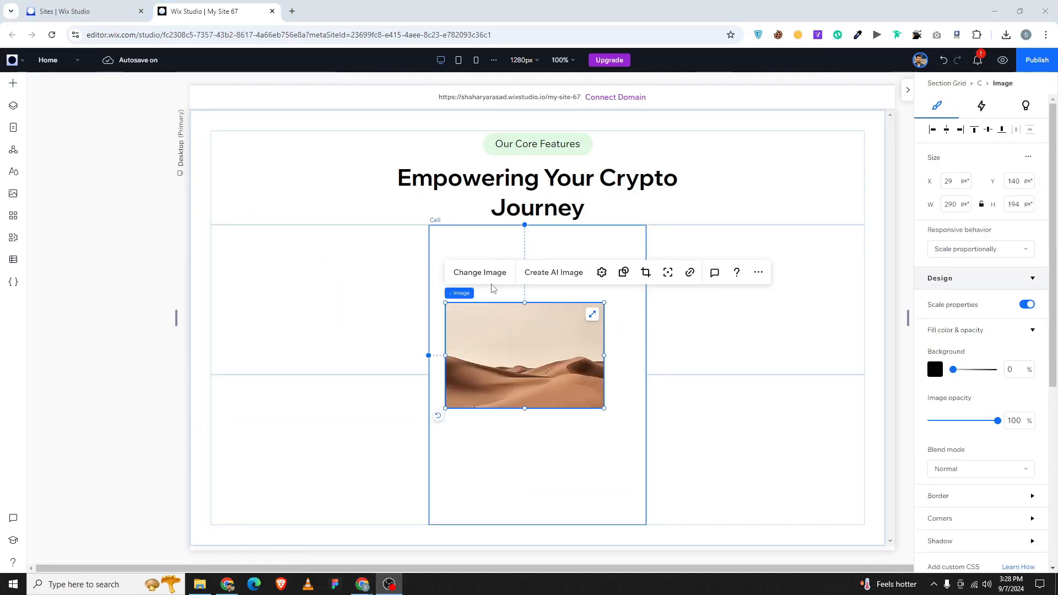
{"action": "left_click", "coordinate": [480, 272]}
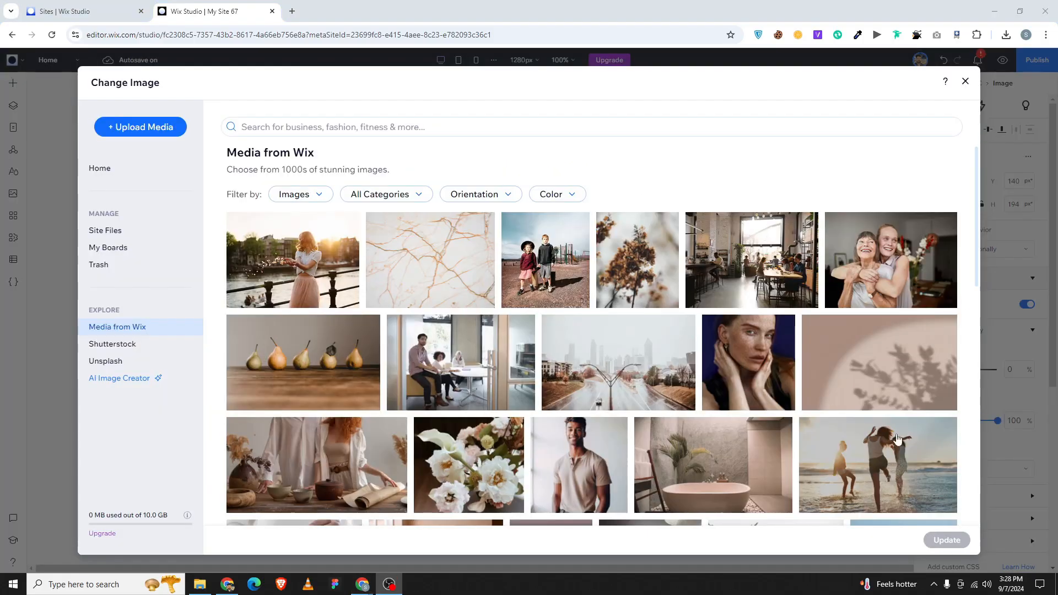
{"action": "left_click", "coordinate": [158, 228]}
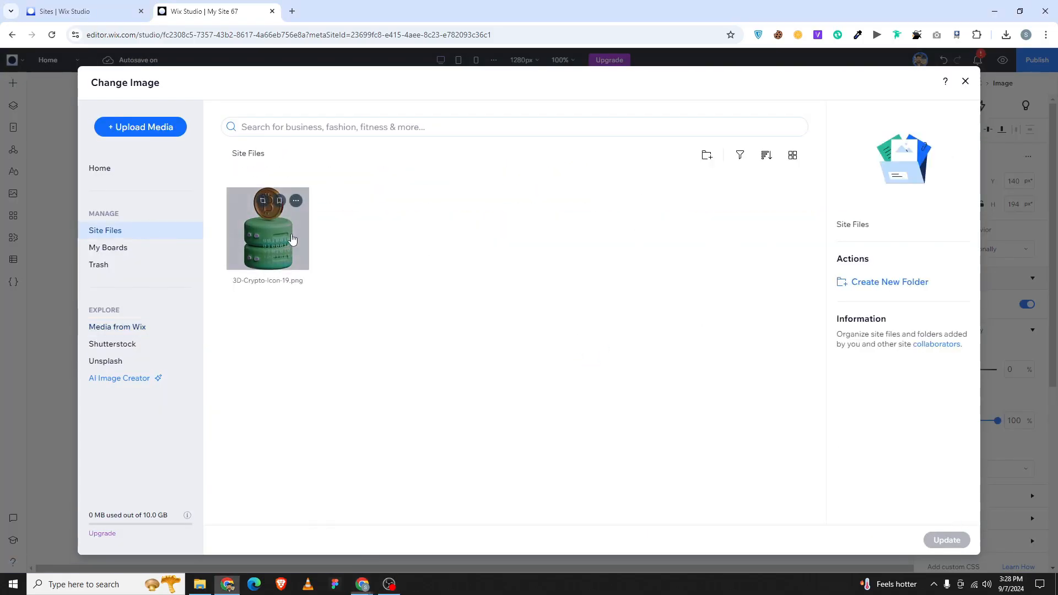
{"action": "left_click", "coordinate": [292, 238]}
{"action": "double_click", "coordinate": [292, 239]}
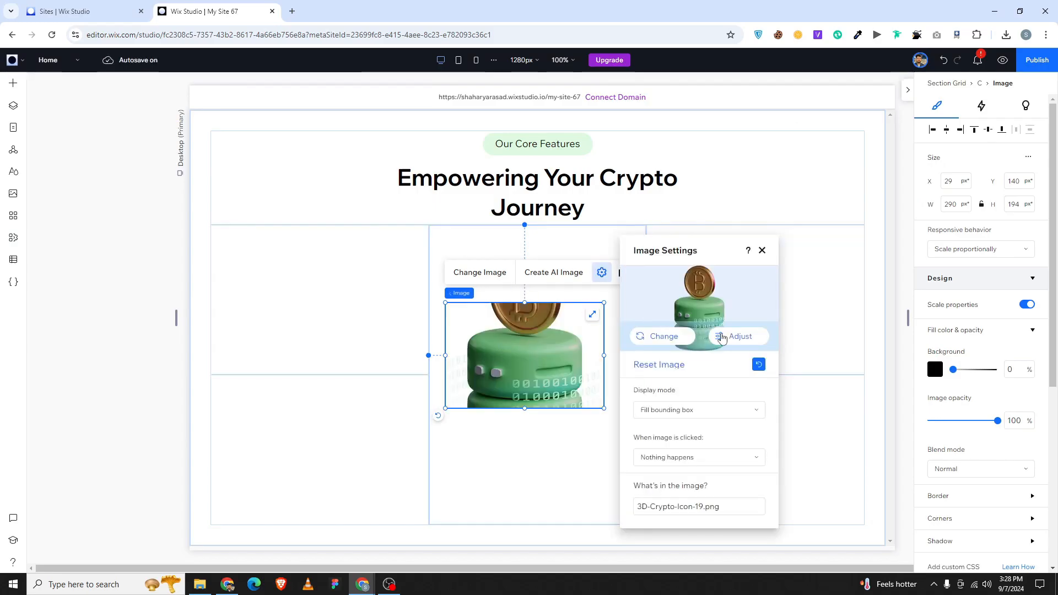
Enlarge the bitcoin image and reset it to its original proportions.
{"action": "left_click", "coordinate": [762, 250]}
{"action": "left_click_drag", "start_coordinate": [604, 302], "coordinate": [628, 234]}
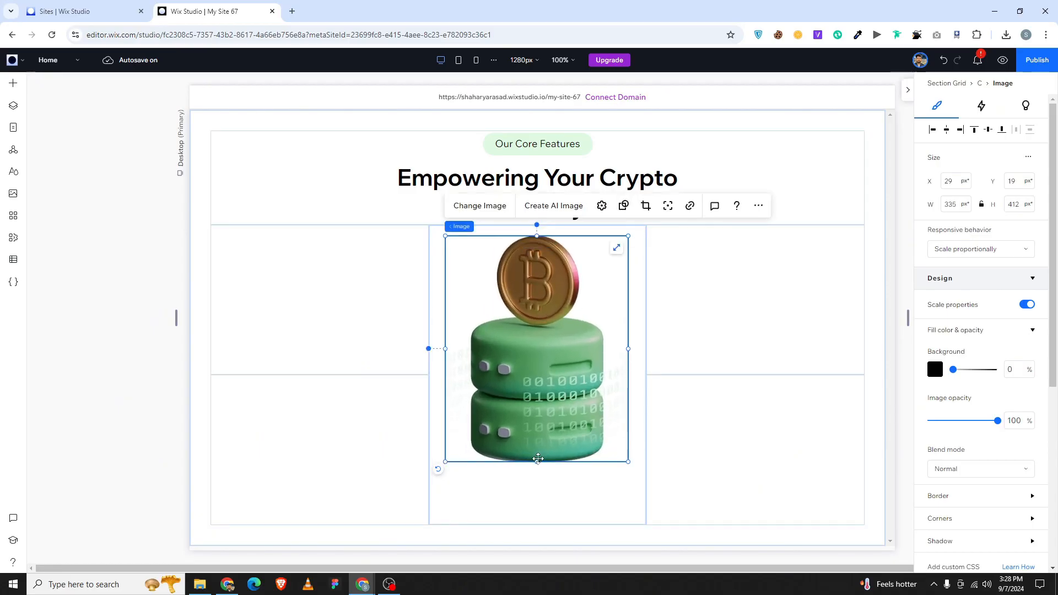
{"action": "left_click_drag", "start_coordinate": [537, 461], "coordinate": [537, 516]}
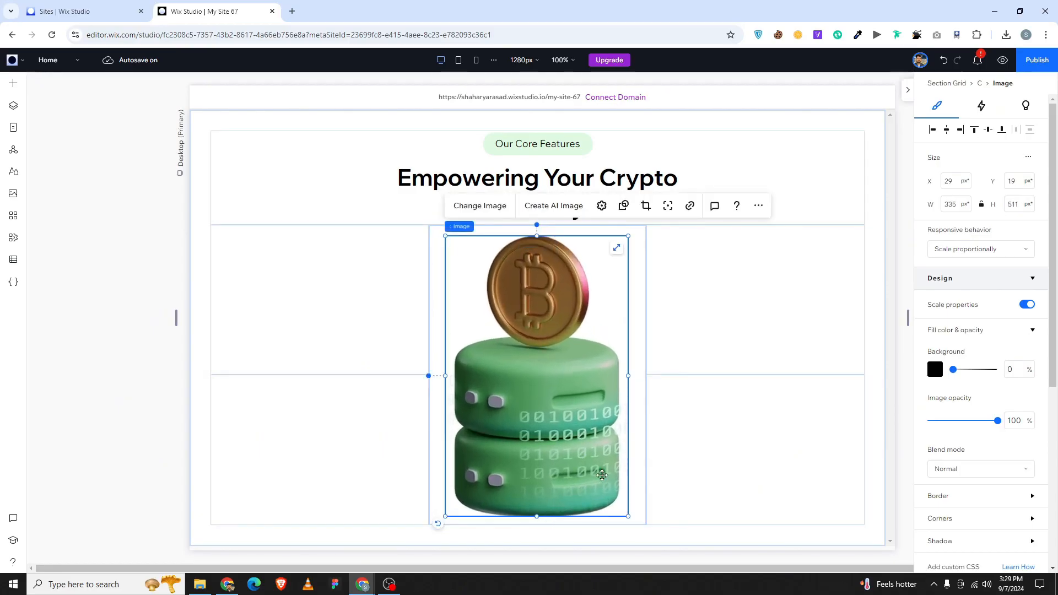
{"action": "left_click", "coordinate": [602, 206]}
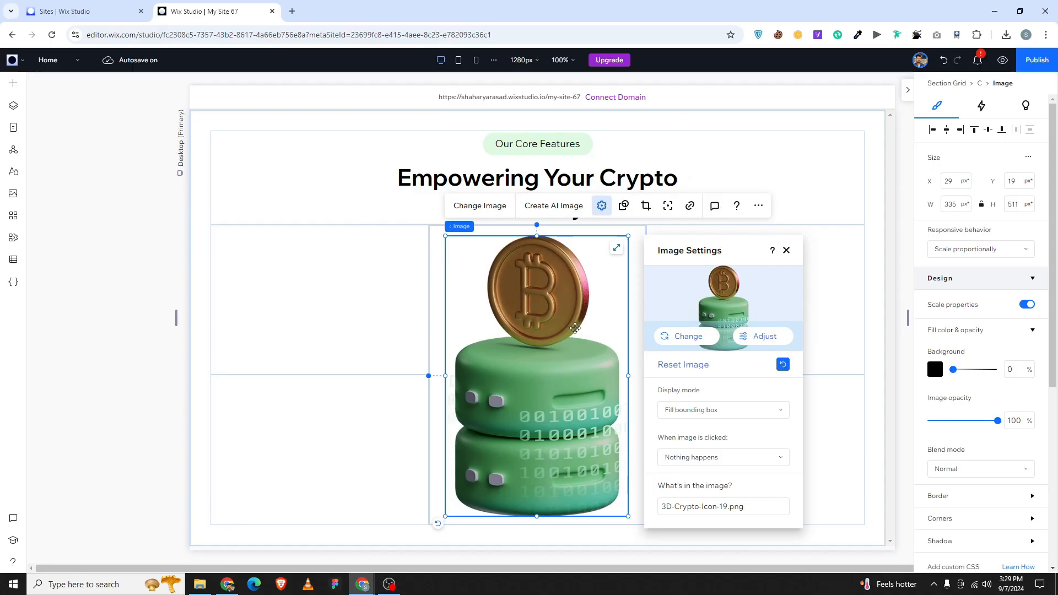
{"action": "left_click", "coordinate": [780, 363]}
{"action": "left_click", "coordinate": [786, 251]}
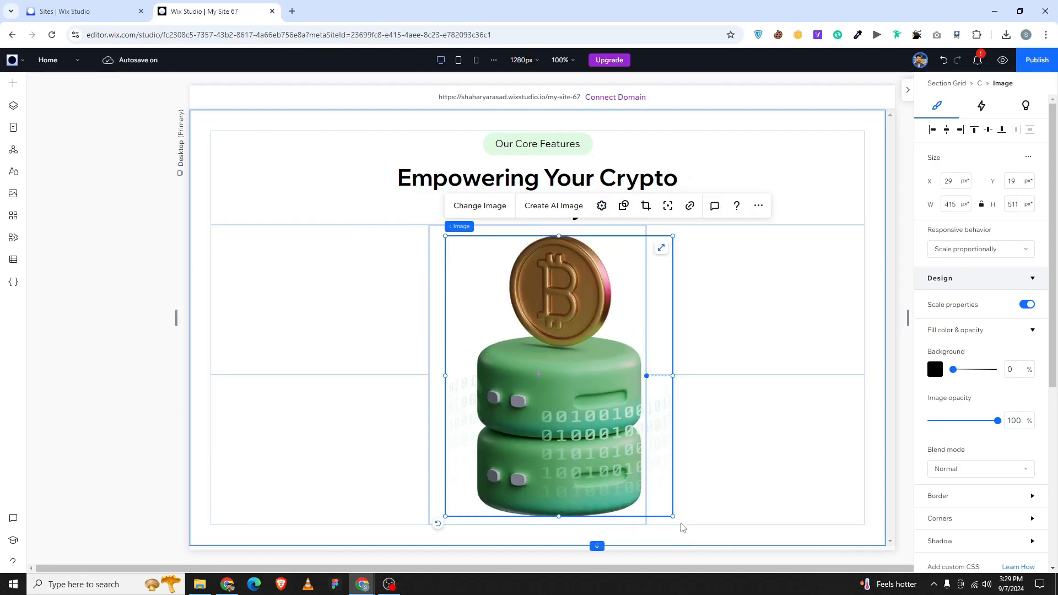
Fit the image inside the middle cell at 479 px tall, centred and top-aligned.
{"action": "left_click_drag", "start_coordinate": [673, 516], "coordinate": [618, 485]}
{"action": "left_click", "coordinate": [946, 130]}
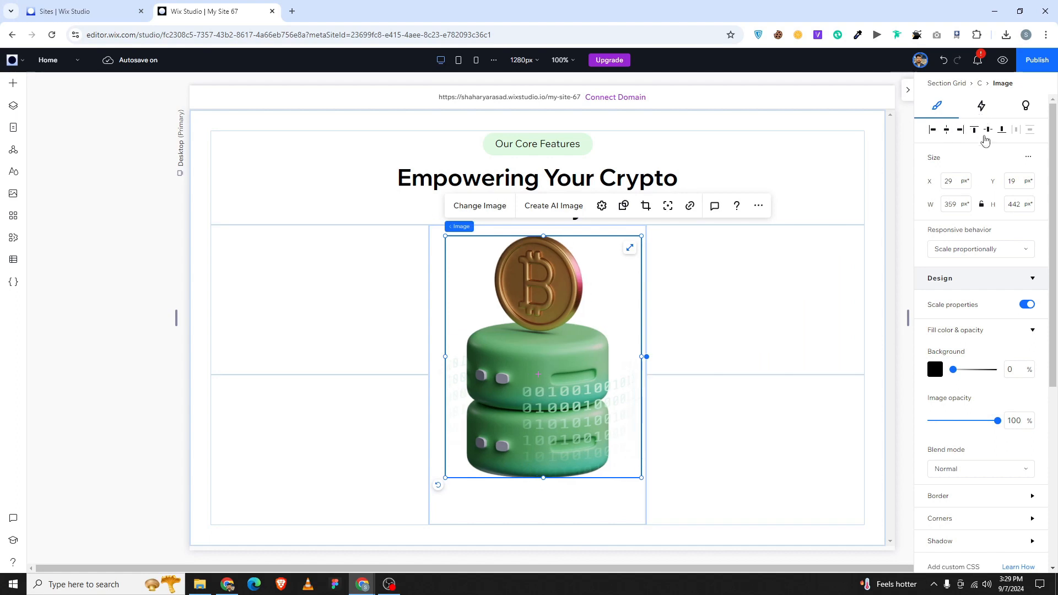
{"action": "left_click", "coordinate": [988, 129]}
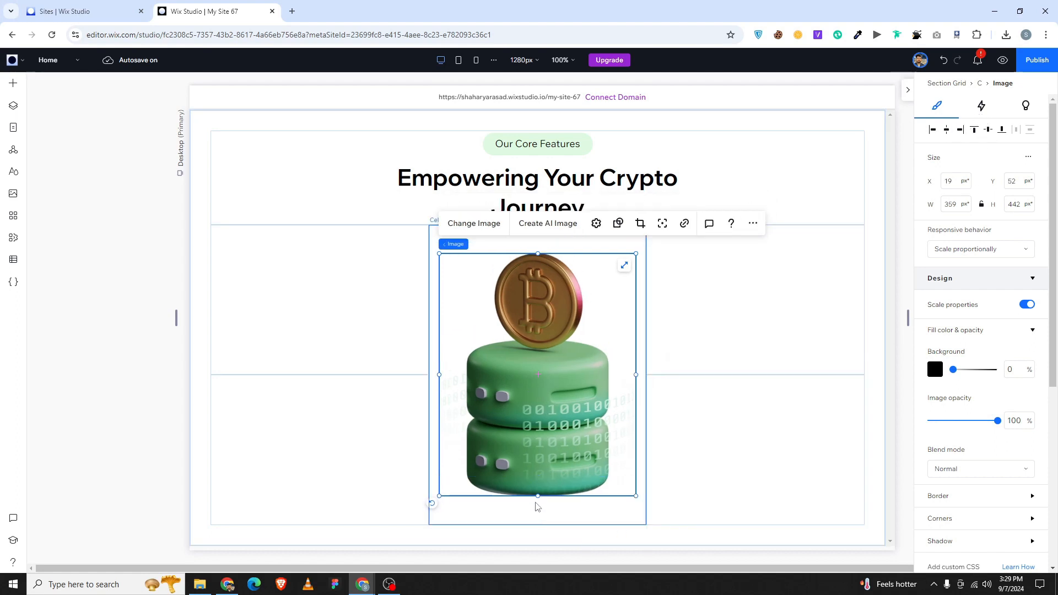
{"action": "left_click_drag", "start_coordinate": [538, 496], "coordinate": [537, 520]}
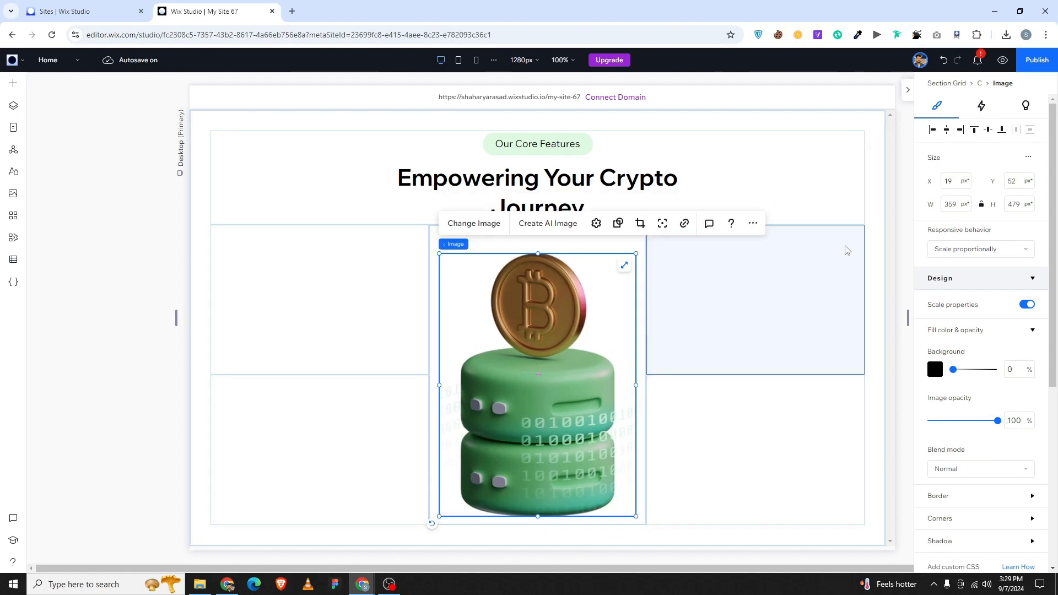
{"action": "left_click", "coordinate": [979, 132]}
{"action": "left_click", "coordinate": [323, 366]}
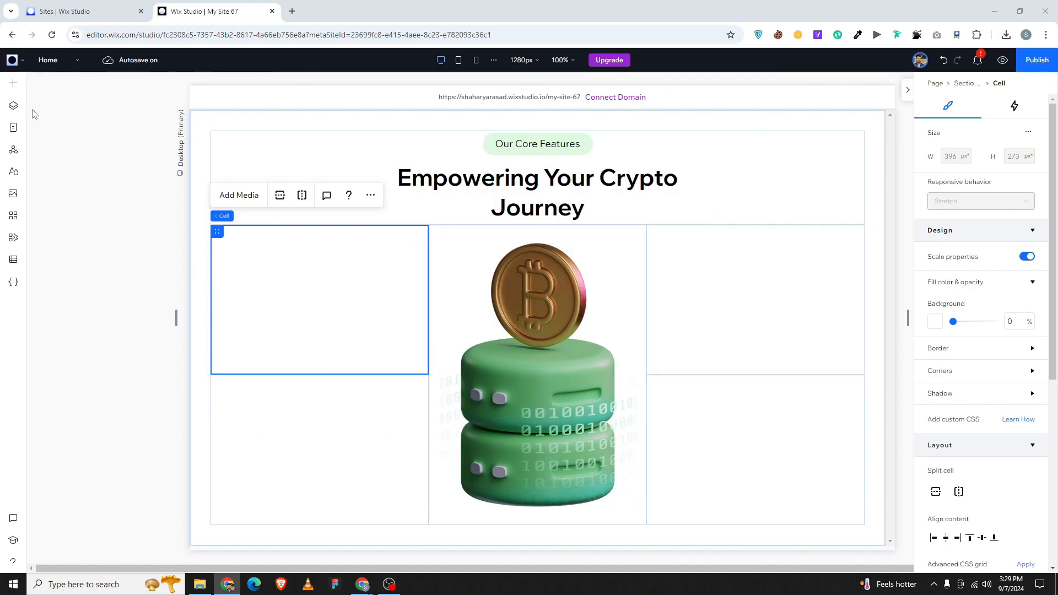
Add a title reading '01' to the upper-left grid cell.
{"action": "left_click", "coordinate": [13, 83]}
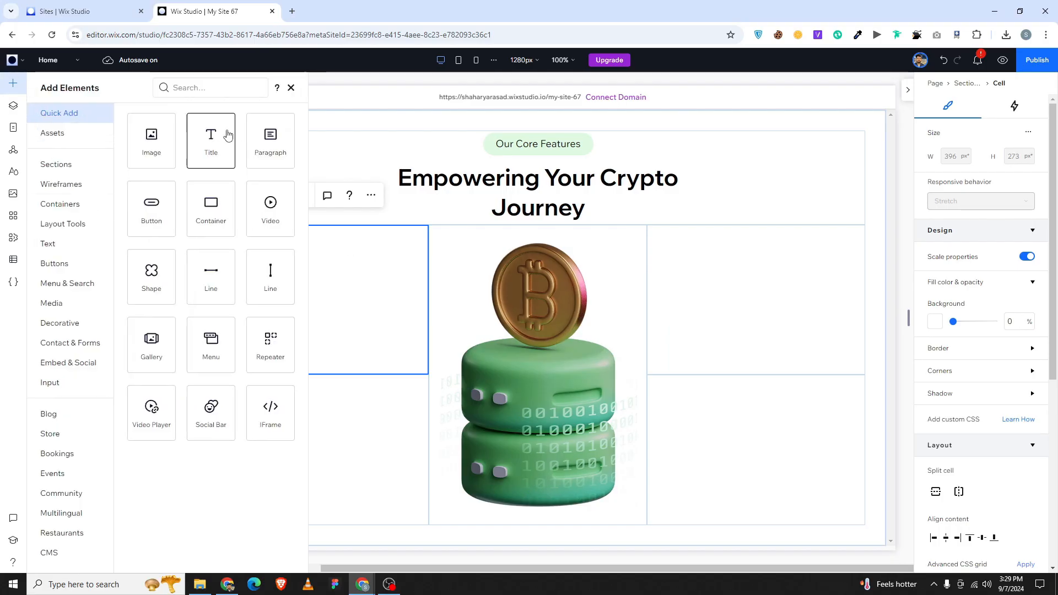
{"action": "left_click_drag", "start_coordinate": [213, 138], "coordinate": [347, 208]}
{"action": "left_click_drag", "start_coordinate": [292, 286], "coordinate": [322, 296]}
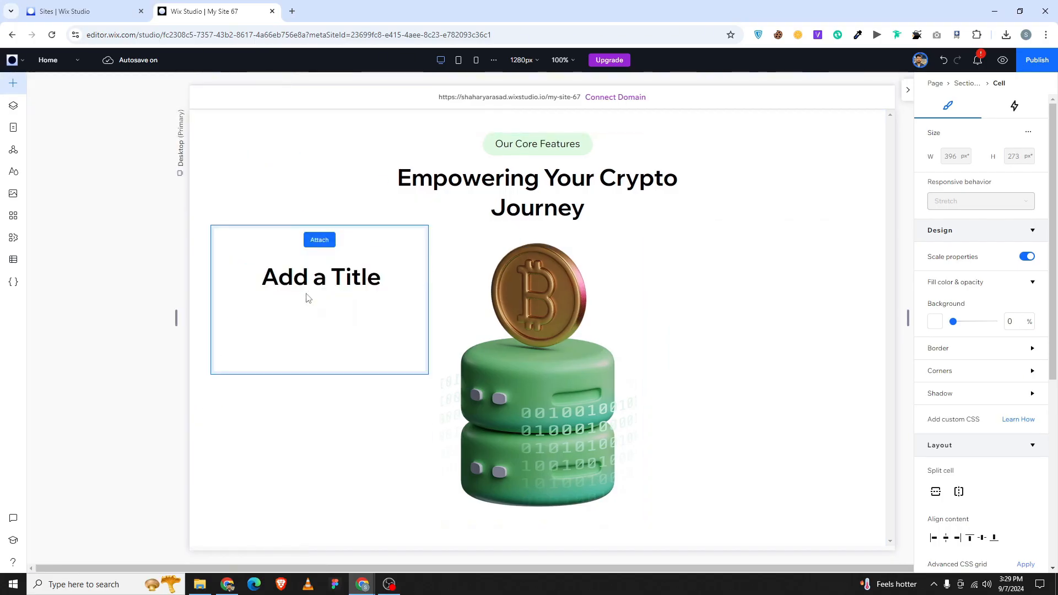
{"action": "double_click", "coordinate": [339, 282]}
{"action": "type", "text": "01"}
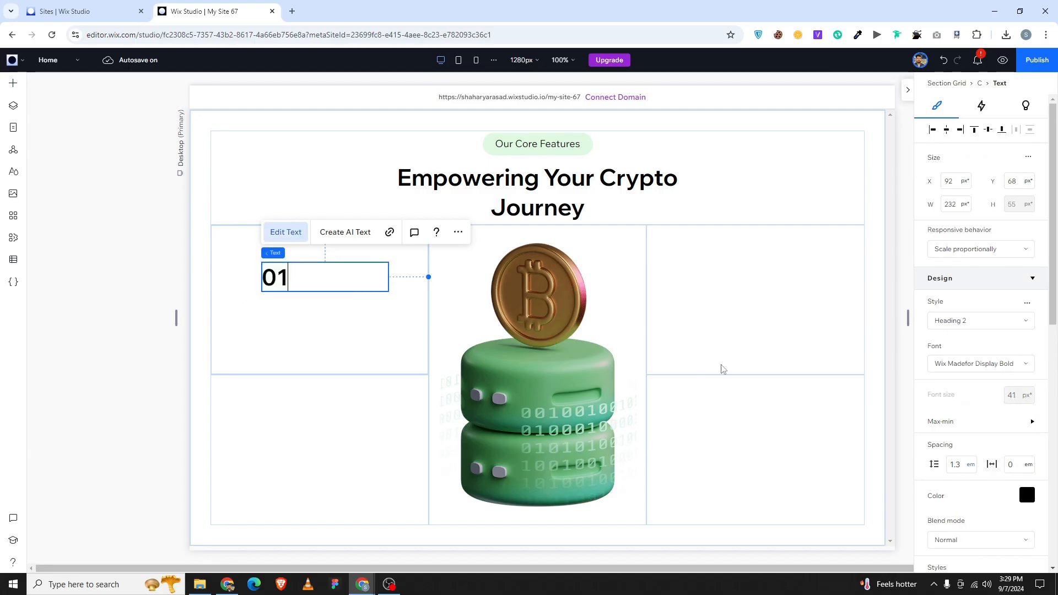
Right-align the 01 number and set its font size to 30 px.
{"action": "key", "text": "ctrl+a"}
{"action": "scroll", "coordinate": [1004, 425], "scroll_direction": "down", "scroll_amount": 2}
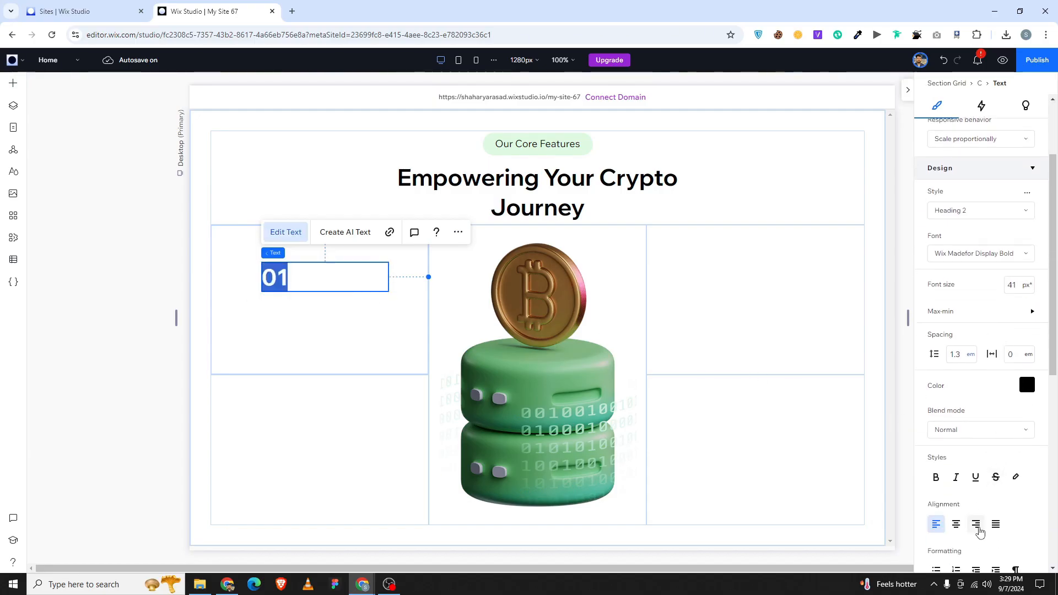
{"action": "left_click", "coordinate": [978, 527]}
{"action": "left_click", "coordinate": [1012, 287]}
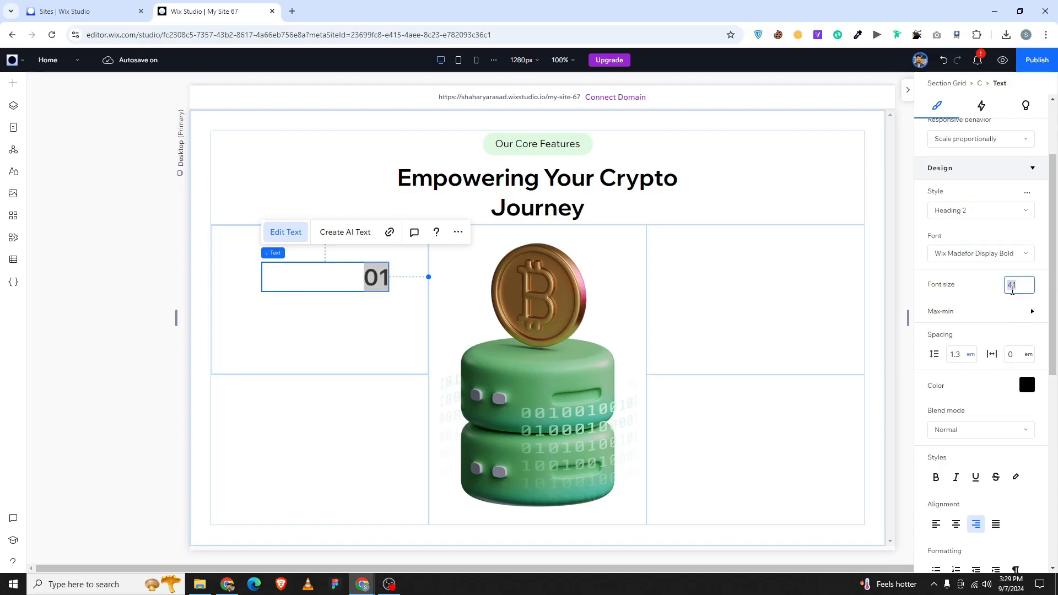
{"action": "type", "text": "20"}
{"action": "key", "text": "Return"}
{"action": "left_click", "coordinate": [1012, 290]}
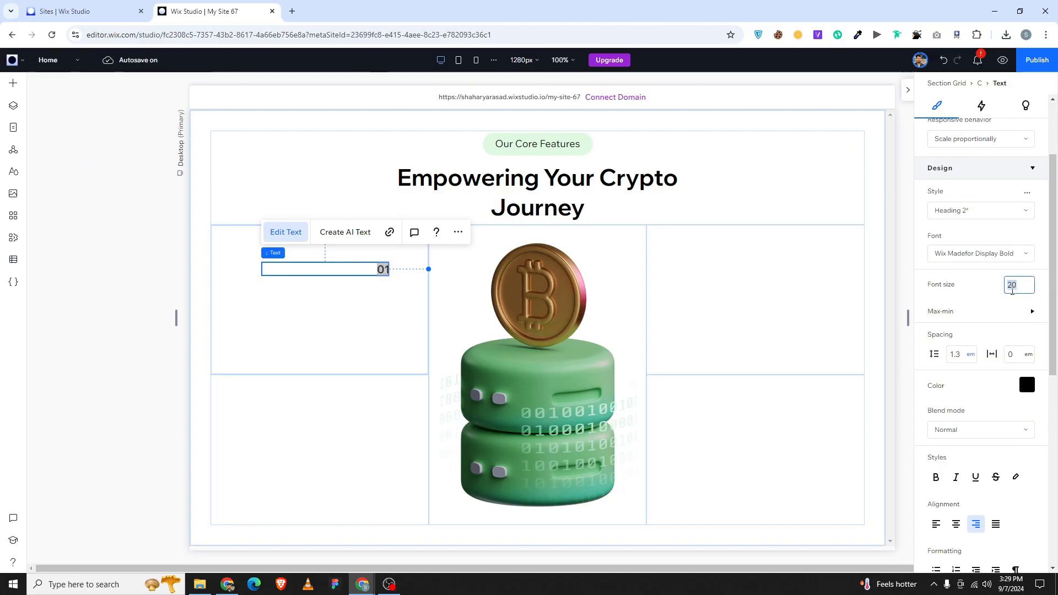
{"action": "type", "text": "30"}
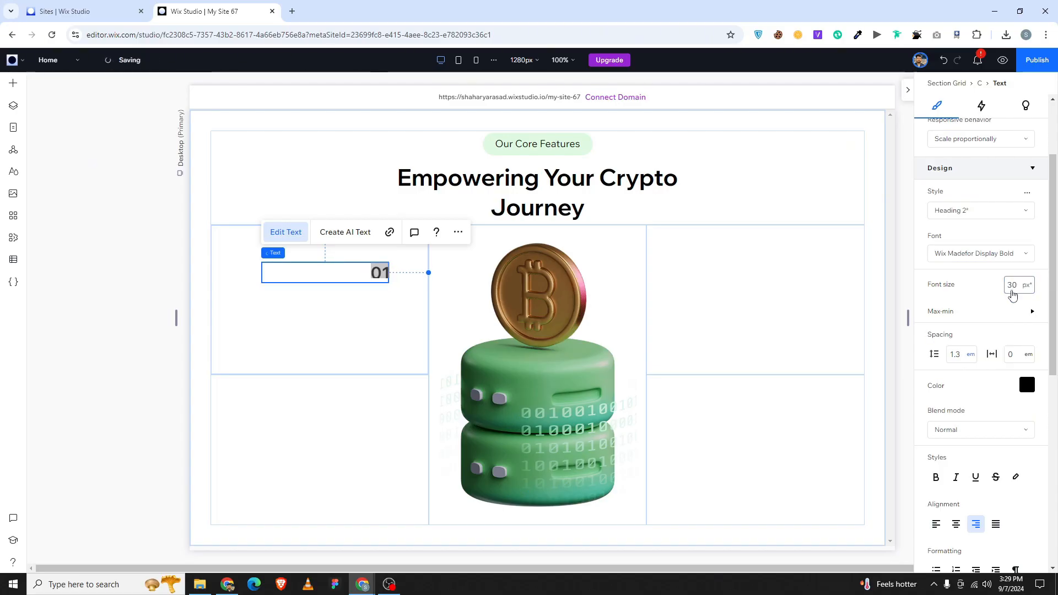
{"action": "key", "text": "Return"}
Colour the 01 number green with the custom hex #33B446.
{"action": "left_click", "coordinate": [1026, 384]}
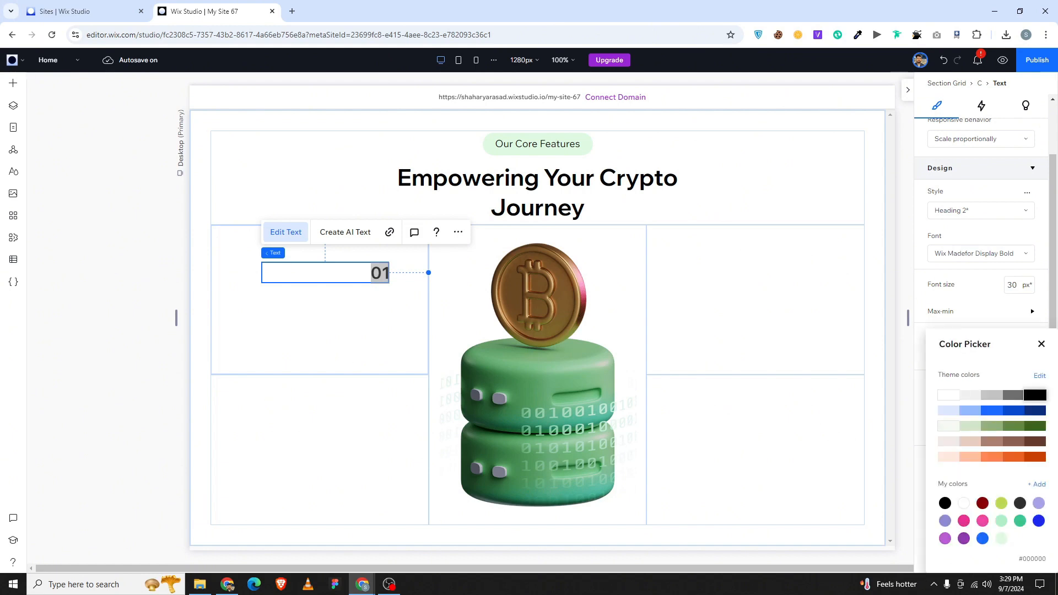
{"action": "key", "text": "alt+Tab"}
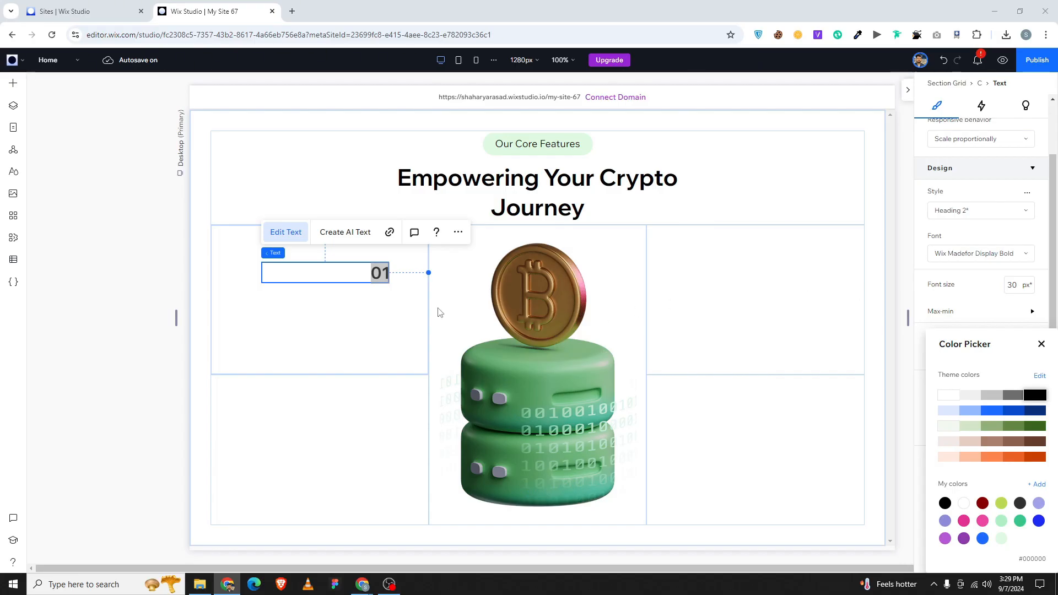
{"action": "left_click", "coordinate": [1038, 485]}
{"action": "double_click", "coordinate": [1007, 507]}
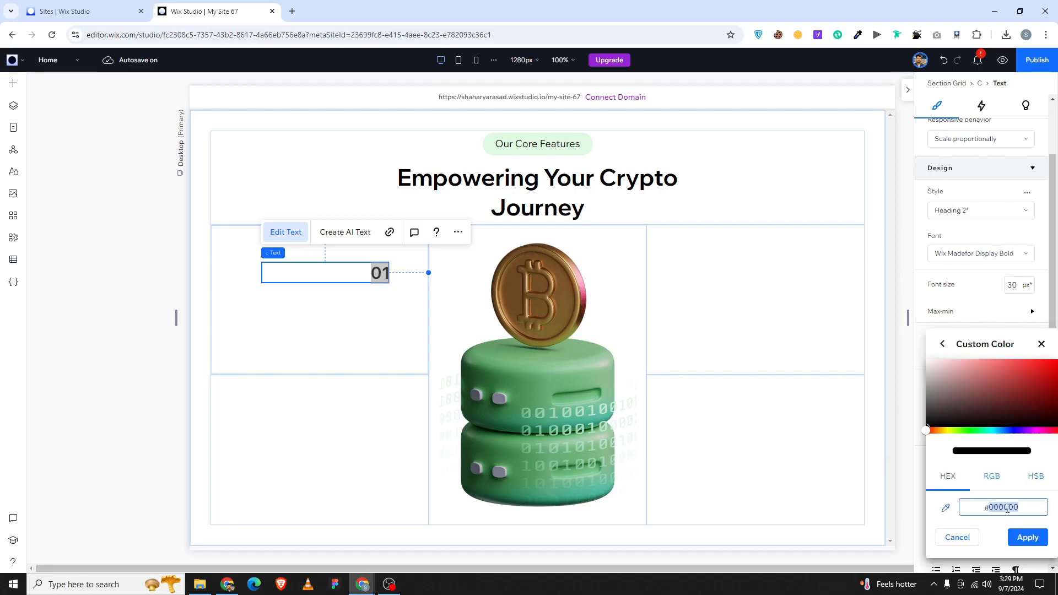
{"action": "type", "text": "33B446"}
{"action": "left_click", "coordinate": [1026, 539]}
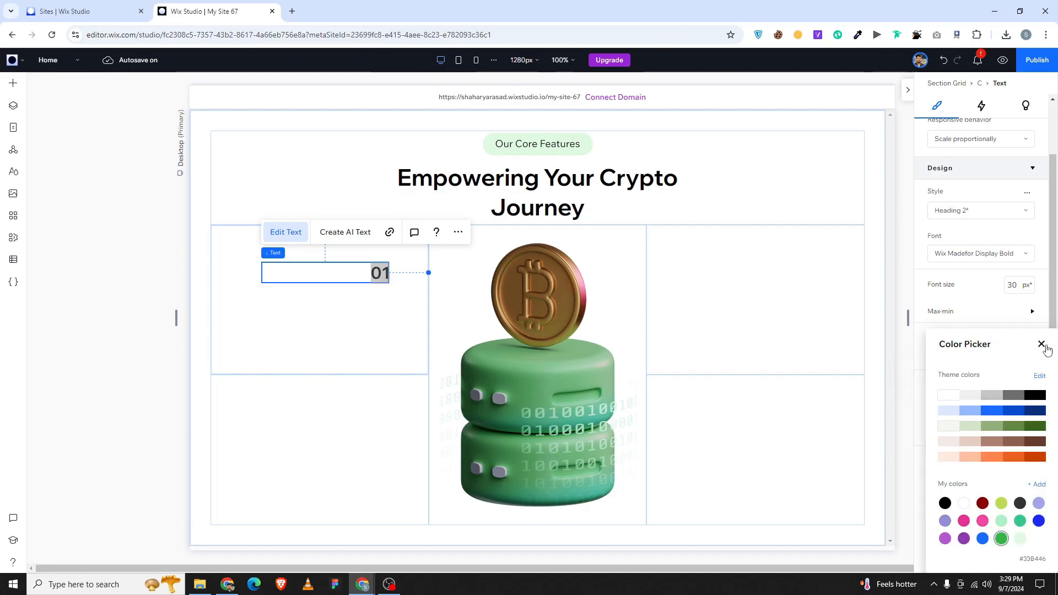
{"action": "left_click", "coordinate": [1041, 345]}
{"action": "left_click", "coordinate": [362, 337]}
Nudge the 01 box up into place and centre it horizontally in its cell.
{"action": "left_click", "coordinate": [364, 277]}
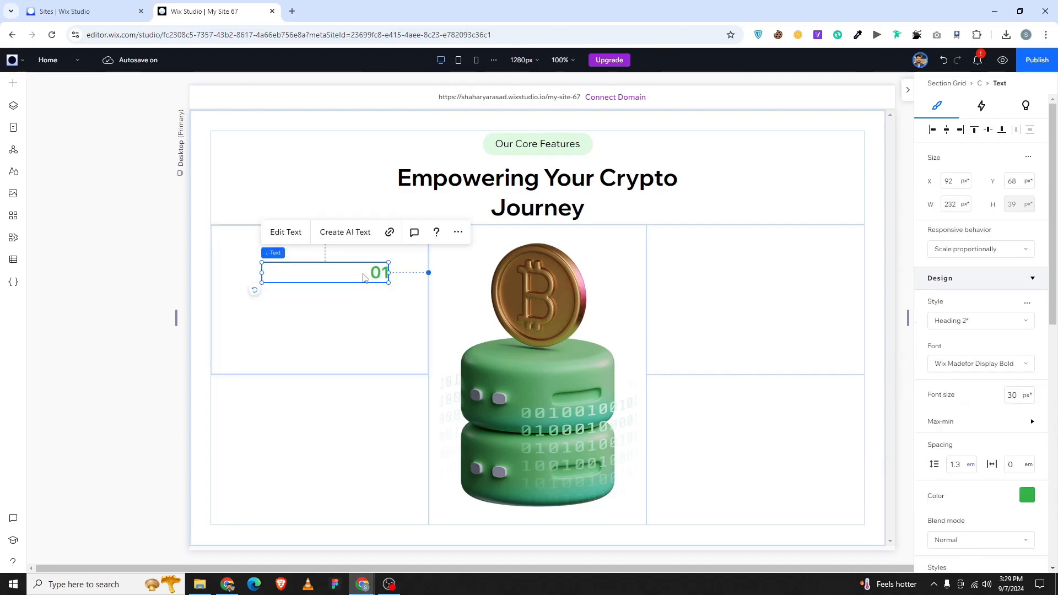
{"action": "key", "text": "shift+Up"}
{"action": "key", "text": "shift+Right"}
{"action": "key", "text": "shift+Up"}
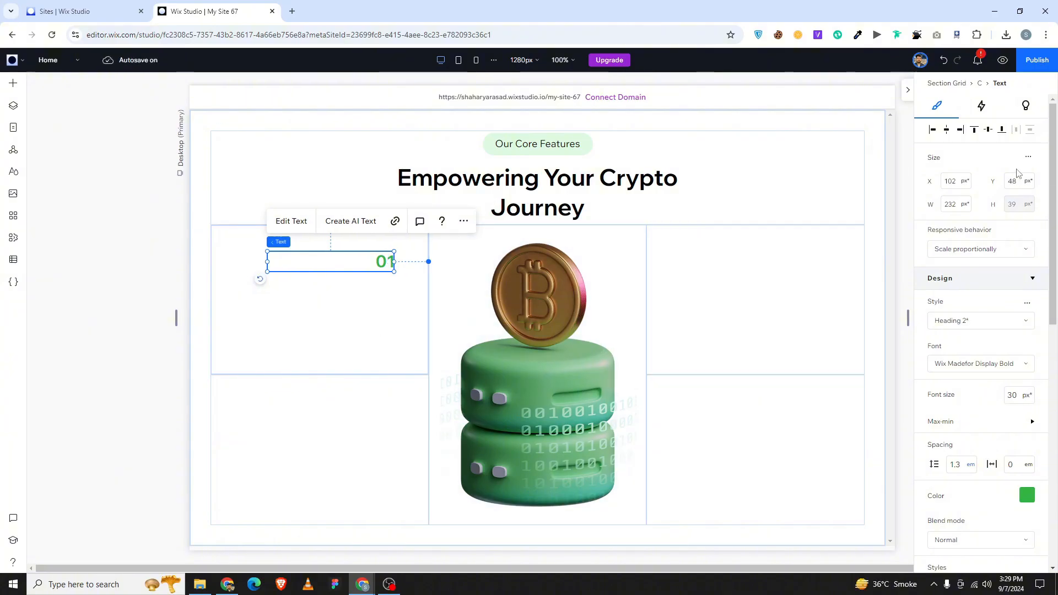
{"action": "left_click", "coordinate": [946, 132]}
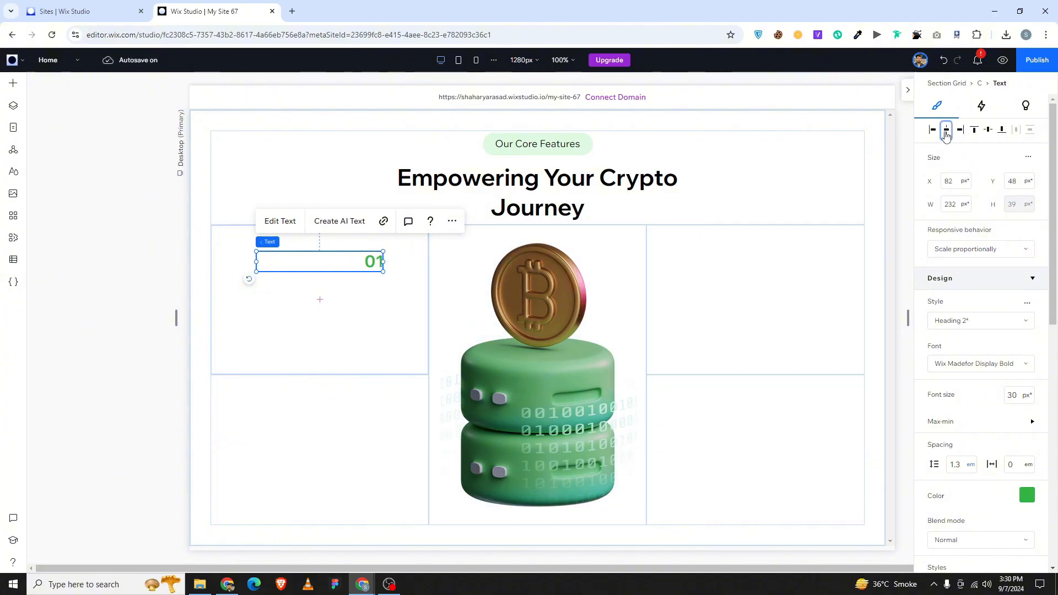
{"action": "left_click", "coordinate": [401, 363]}
{"action": "left_click", "coordinate": [13, 82]}
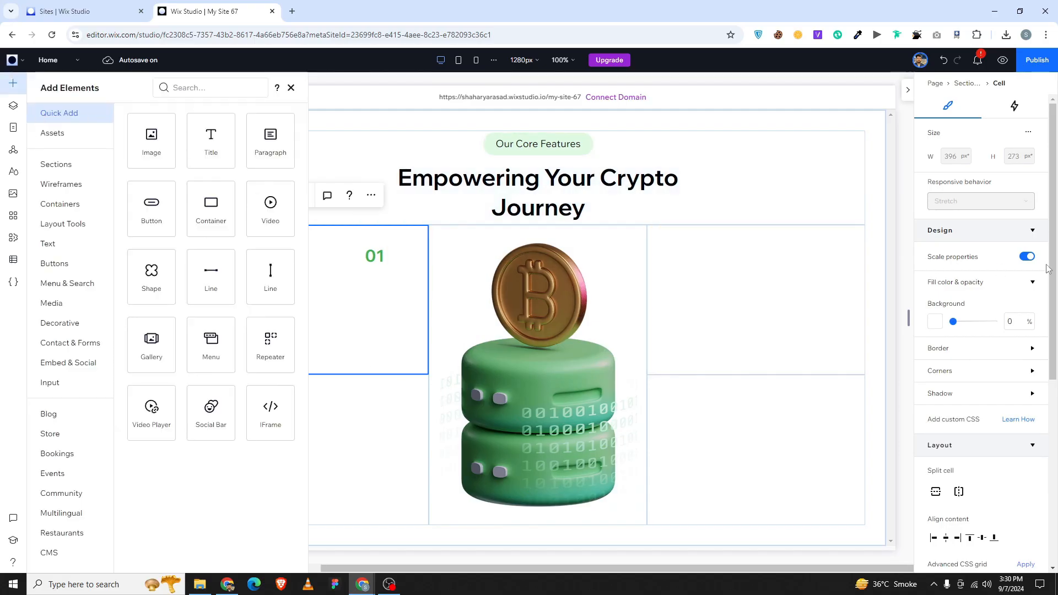
Add another title under 01 in the upper-left cell with 30 px font size.
{"action": "key", "text": "alt+Tab"}
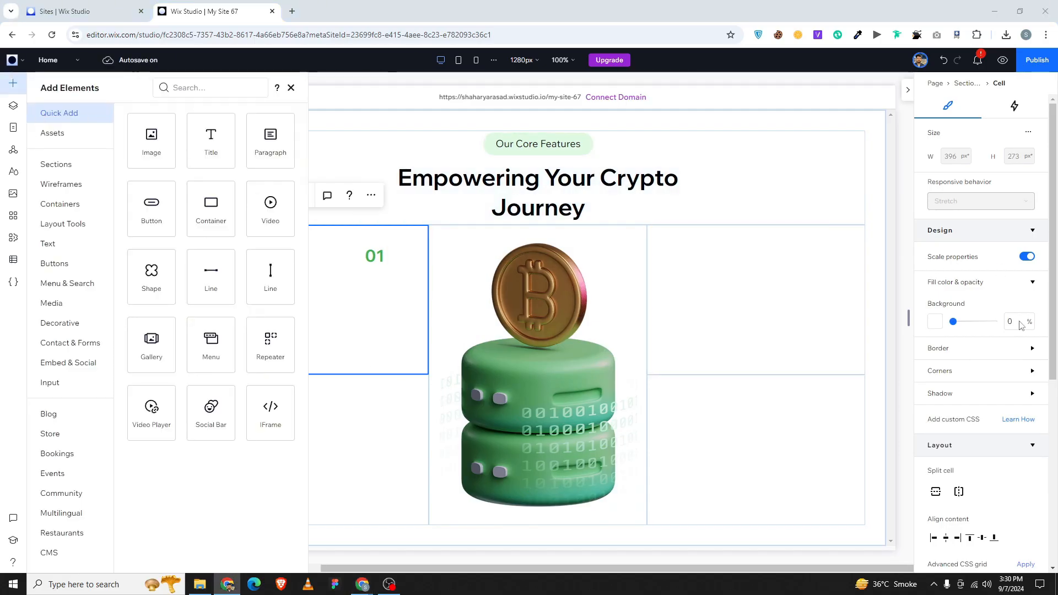
{"action": "left_click_drag", "start_coordinate": [215, 158], "coordinate": [319, 291]}
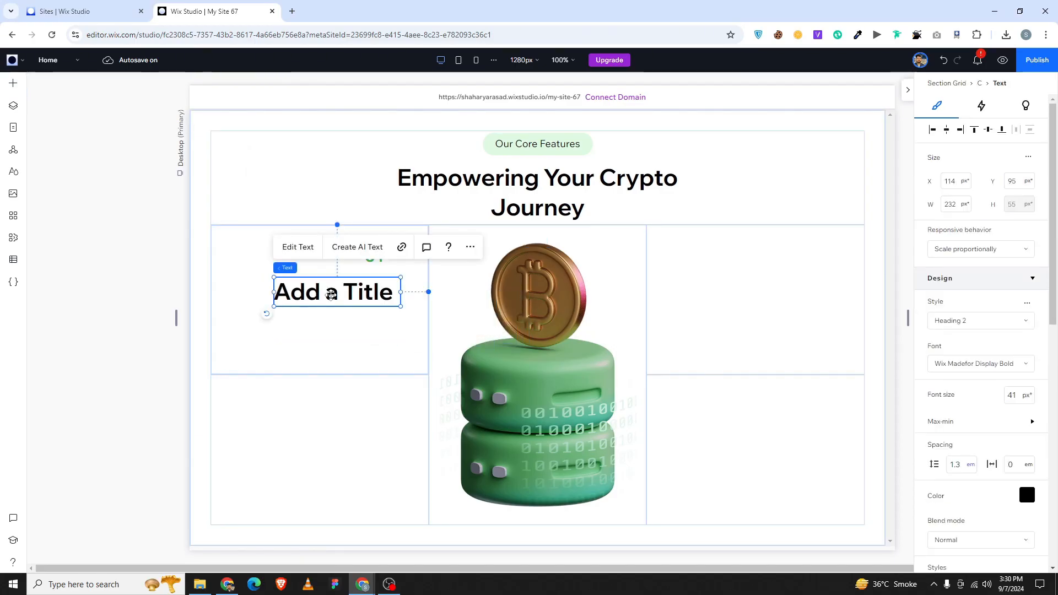
{"action": "double_click", "coordinate": [332, 295]}
{"action": "left_click", "coordinate": [1011, 396]}
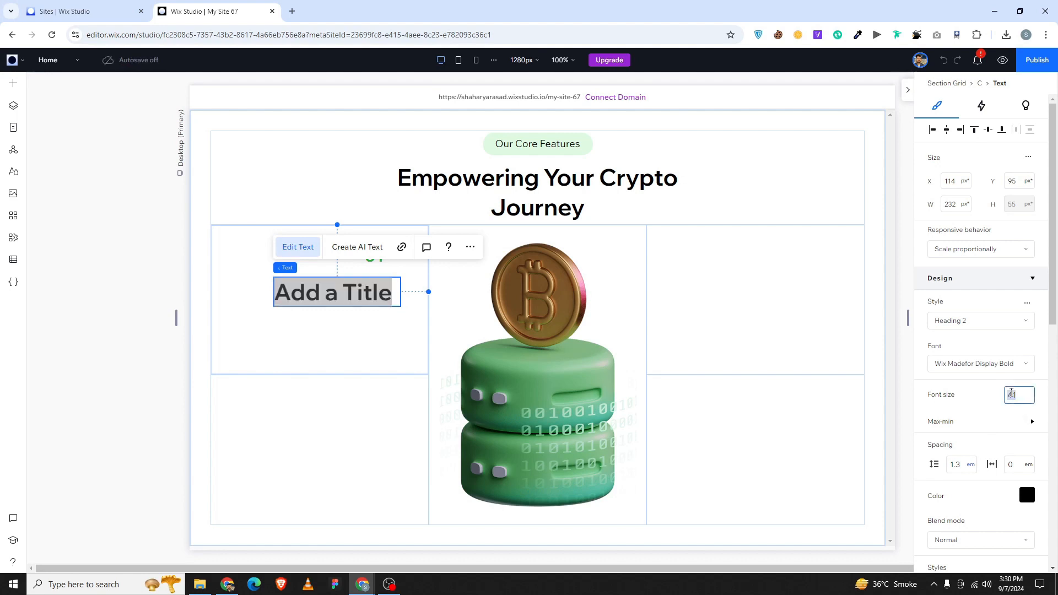
{"action": "type", "text": "30"}
{"action": "key", "text": "Return"}
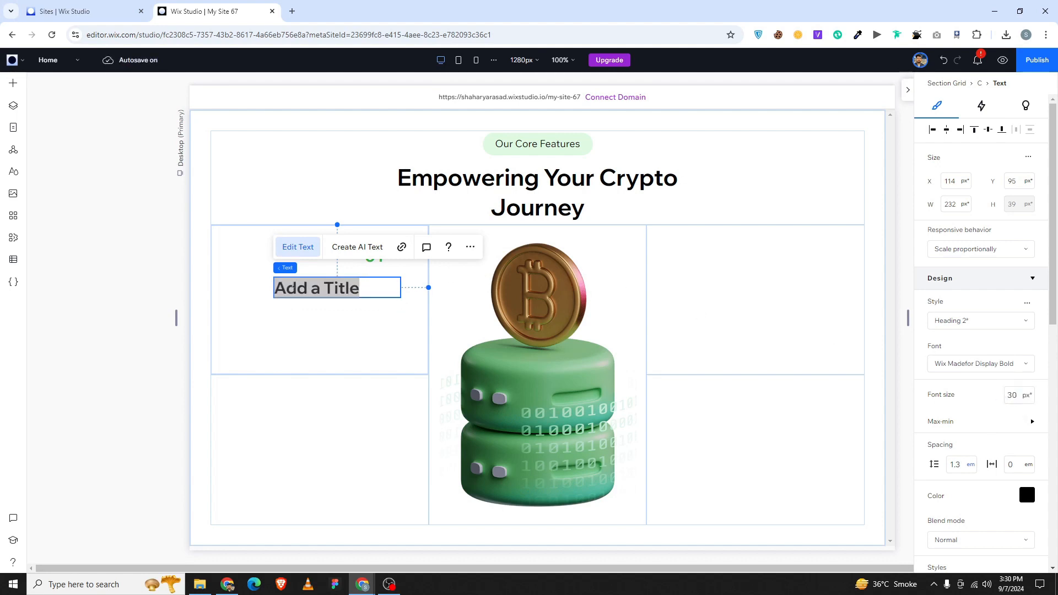
Delete the two accidentally pasted NAME containers and return to editing the title.
{"action": "key", "text": "ctrl+v"}
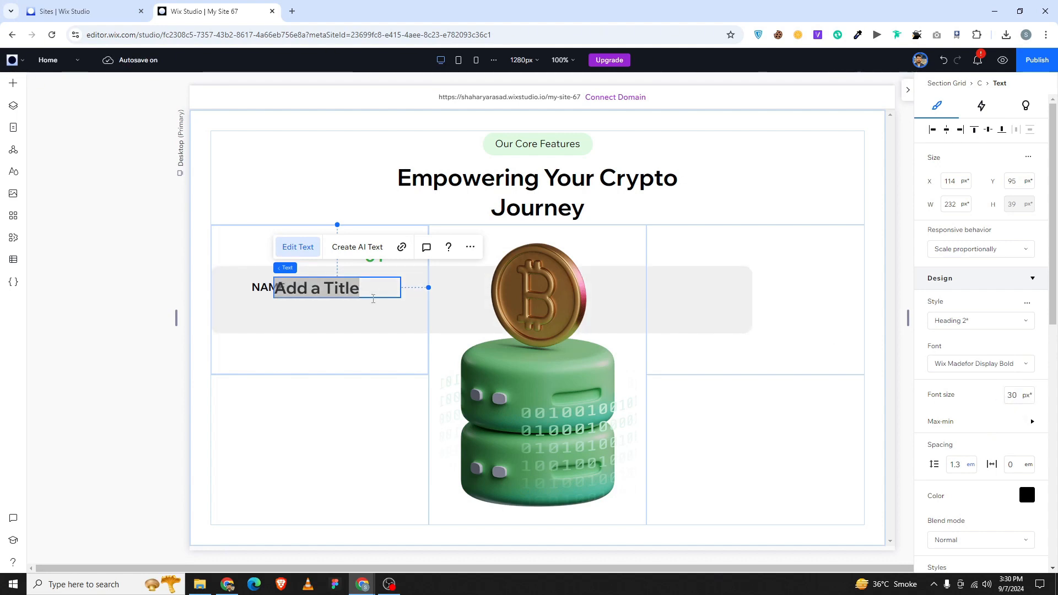
{"action": "left_click", "coordinate": [324, 333]}
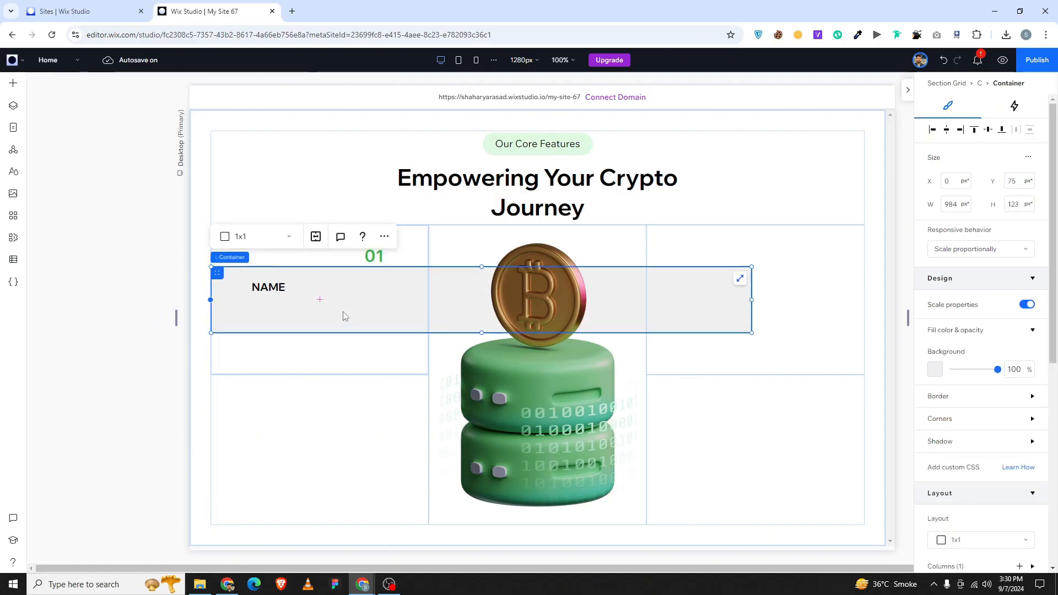
{"action": "key", "text": "Delete"}
{"action": "left_click", "coordinate": [323, 300]}
{"action": "key", "text": "Delete"}
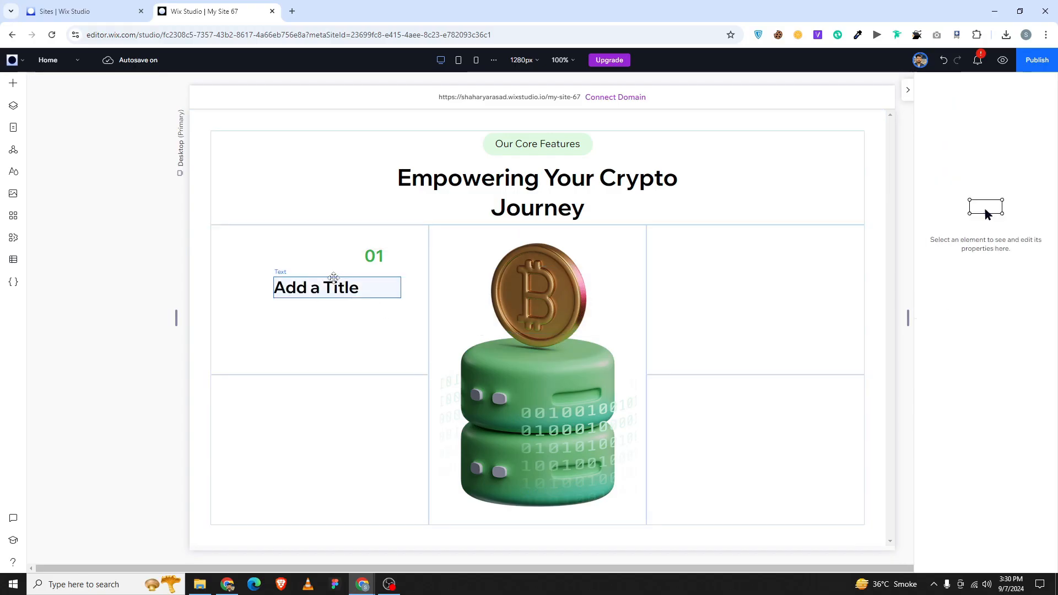
{"action": "left_click", "coordinate": [333, 279]}
{"action": "left_click", "coordinate": [336, 287]}
Replace the title with 'Real-Time Analytics' and set it to 28 px Wix Madefor Display.
{"action": "type", "text": "Real-Time Analytics"}
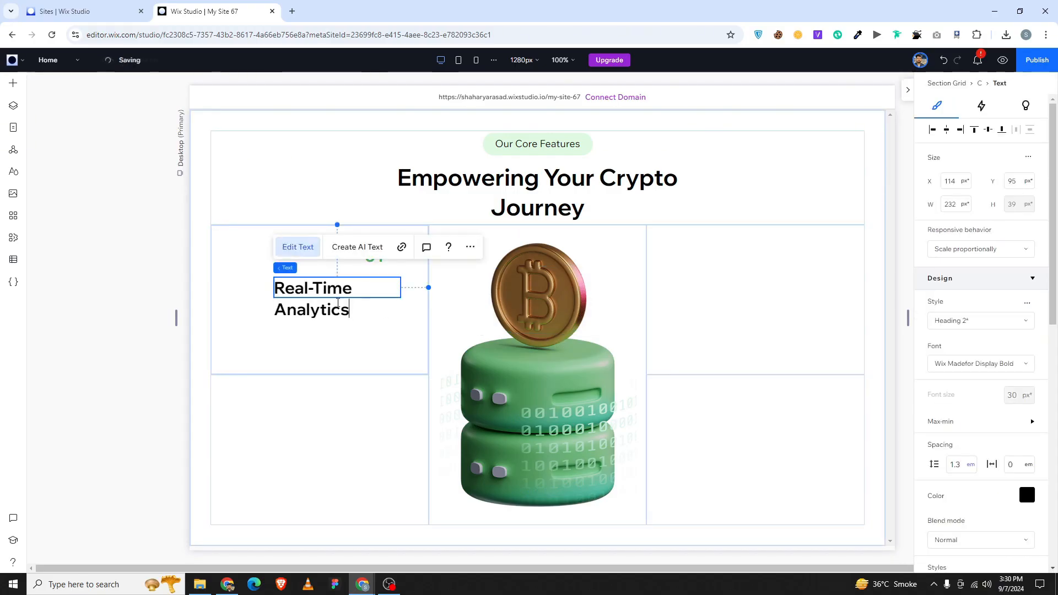
{"action": "key", "text": "ctrl+a"}
{"action": "left_click", "coordinate": [1014, 395]}
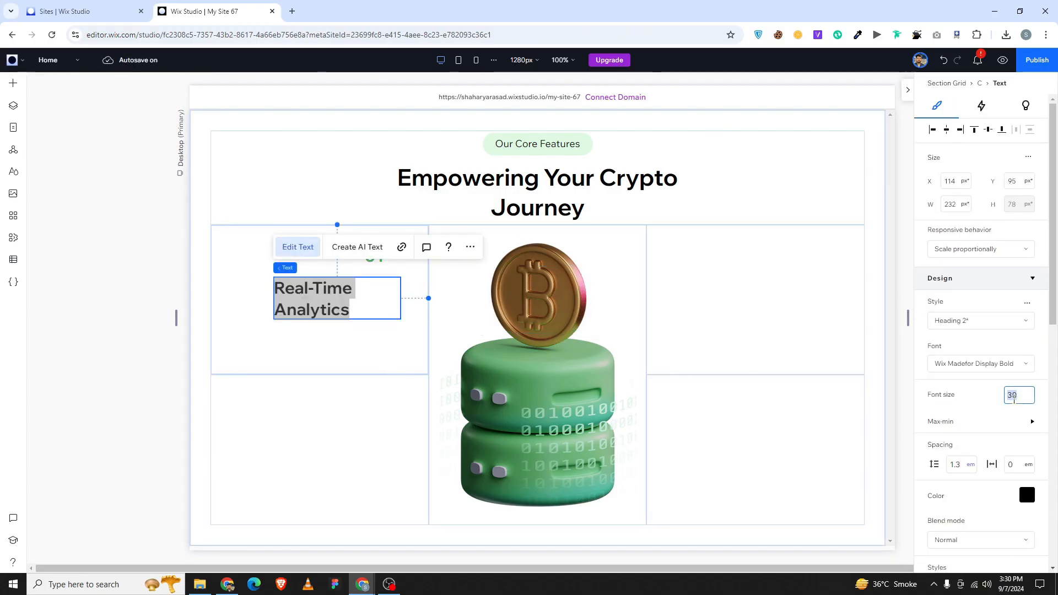
{"action": "type", "text": "28"}
{"action": "key", "text": "Return"}
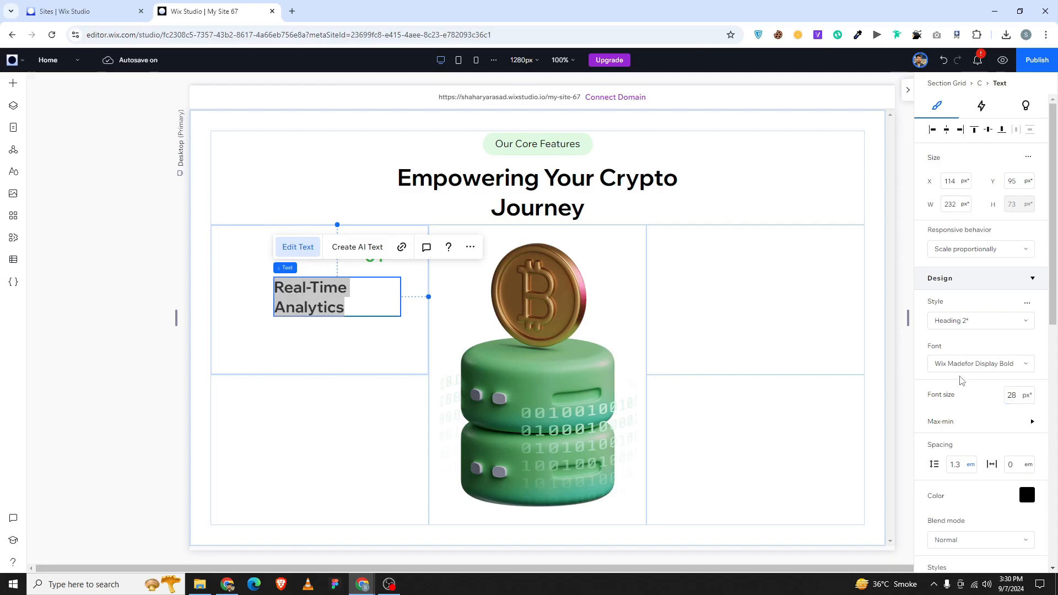
{"action": "left_click", "coordinate": [981, 364]}
{"action": "scroll", "coordinate": [973, 451], "scroll_direction": "up", "scroll_amount": 2}
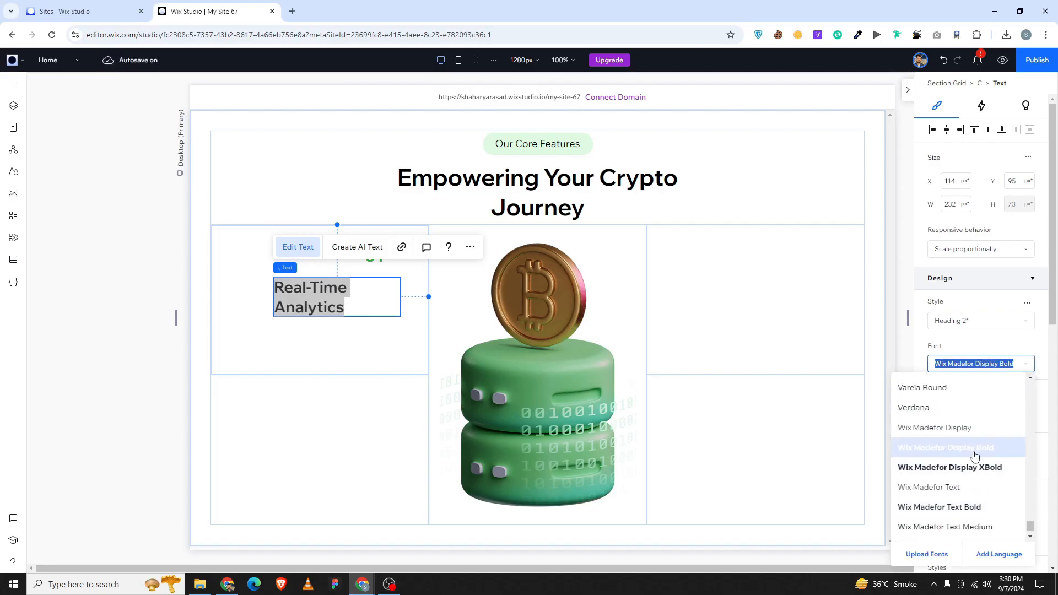
{"action": "left_click", "coordinate": [935, 438]}
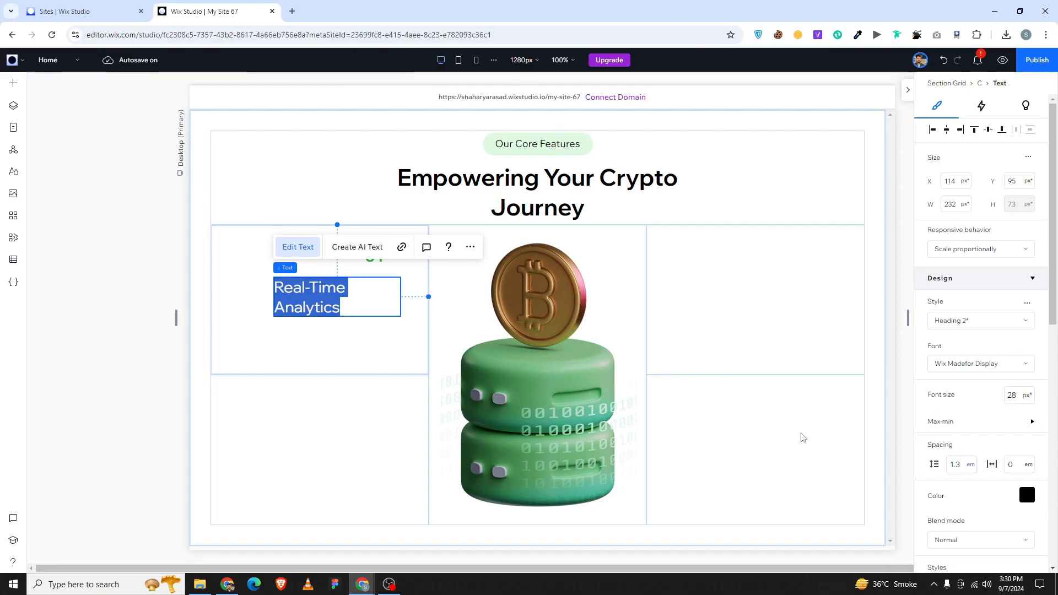
Make the Real-Time Analytics heading bold, undoing and then redoing the bold styling.
{"action": "left_click", "coordinate": [253, 337]}
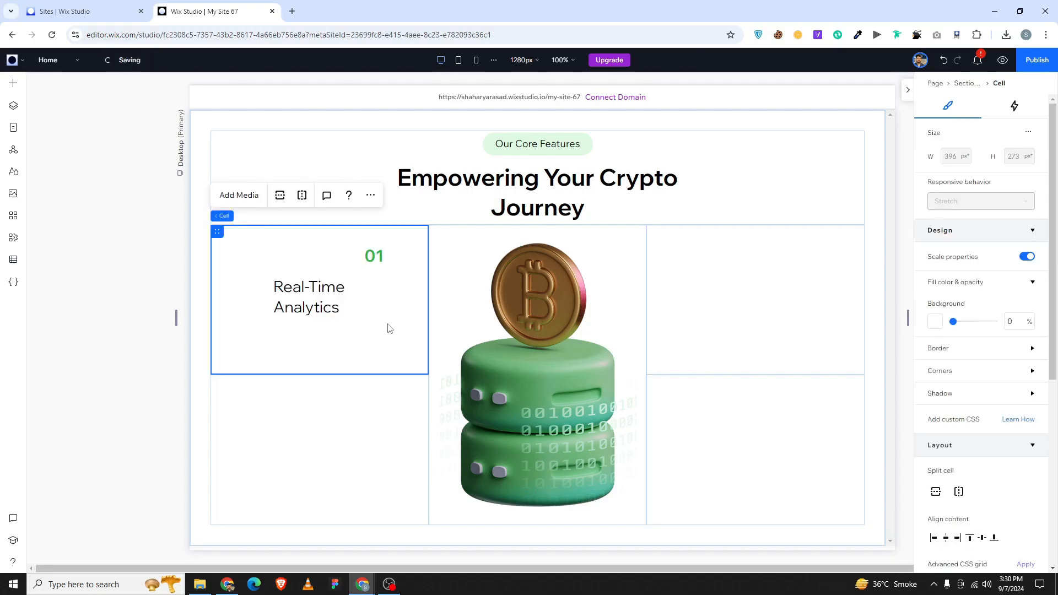
{"action": "left_click", "coordinate": [378, 303]}
{"action": "scroll", "coordinate": [1020, 434], "scroll_direction": "down", "scroll_amount": 1}
{"action": "scroll", "coordinate": [1020, 434], "scroll_direction": "down", "scroll_amount": 1}
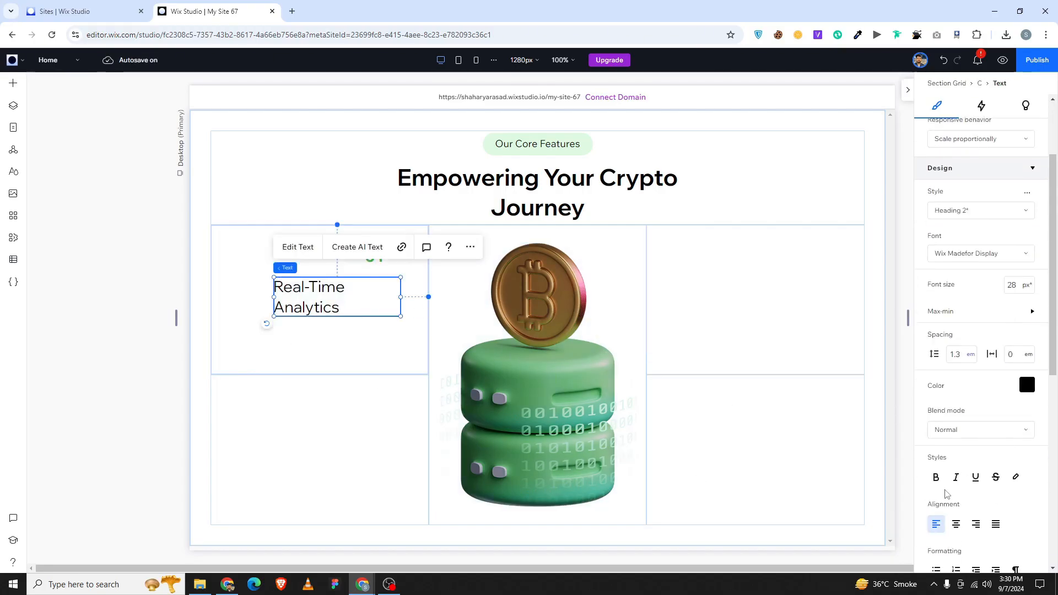
{"action": "left_click", "coordinate": [936, 478]}
{"action": "key", "text": "ctrl+x"}
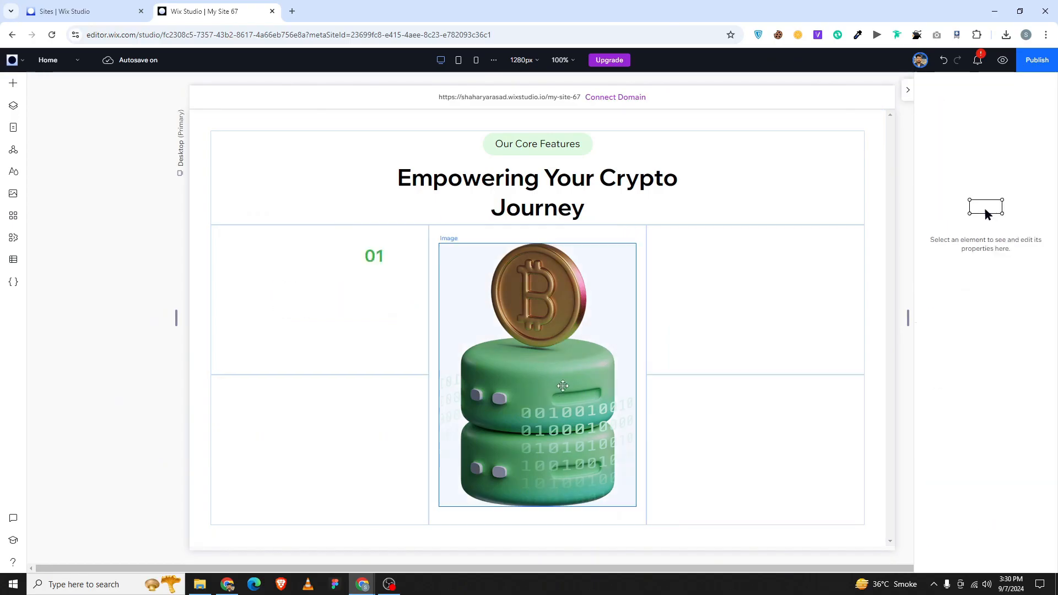
{"action": "key", "text": "ctrl+z"}
{"action": "key", "text": "ctrl+z"}
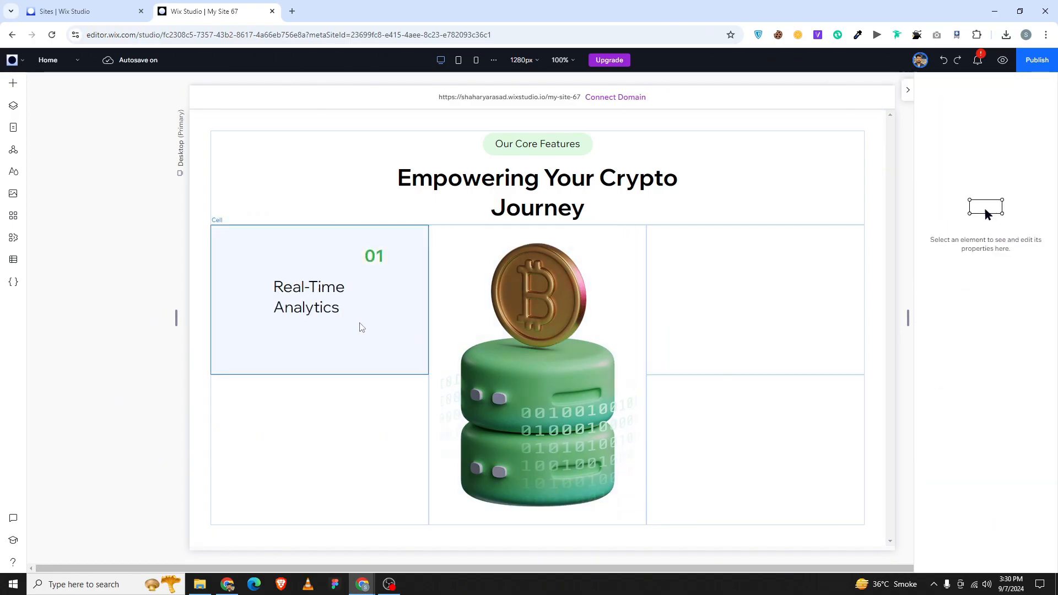
{"action": "key", "text": "ctrl+y"}
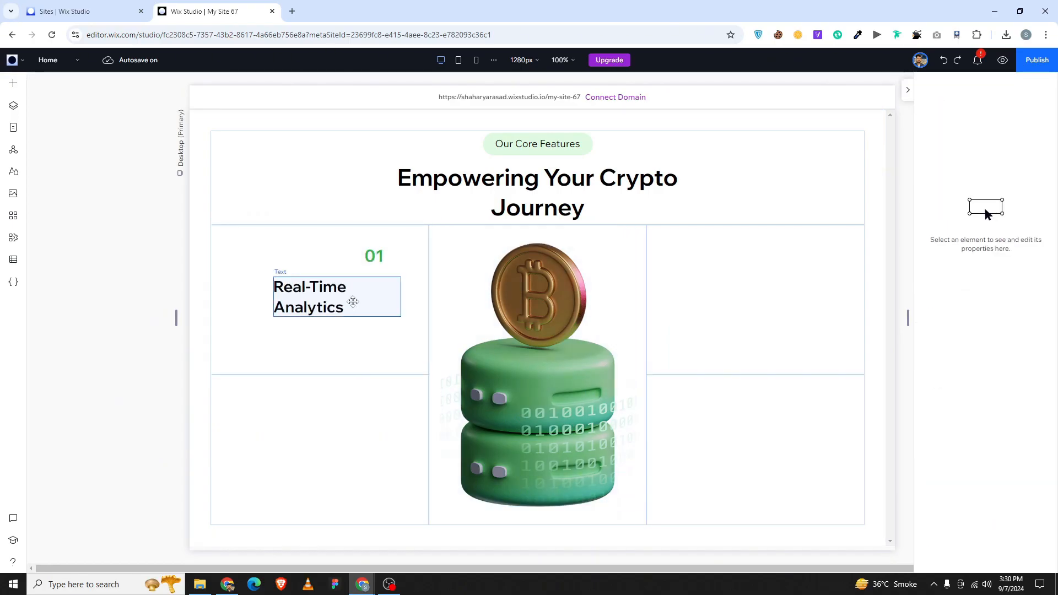
Switch the heading to Wix Madefor Text Medium, widen it to one line, and right-align it.
{"action": "left_click", "coordinate": [353, 302]}
{"action": "left_click", "coordinate": [984, 365]}
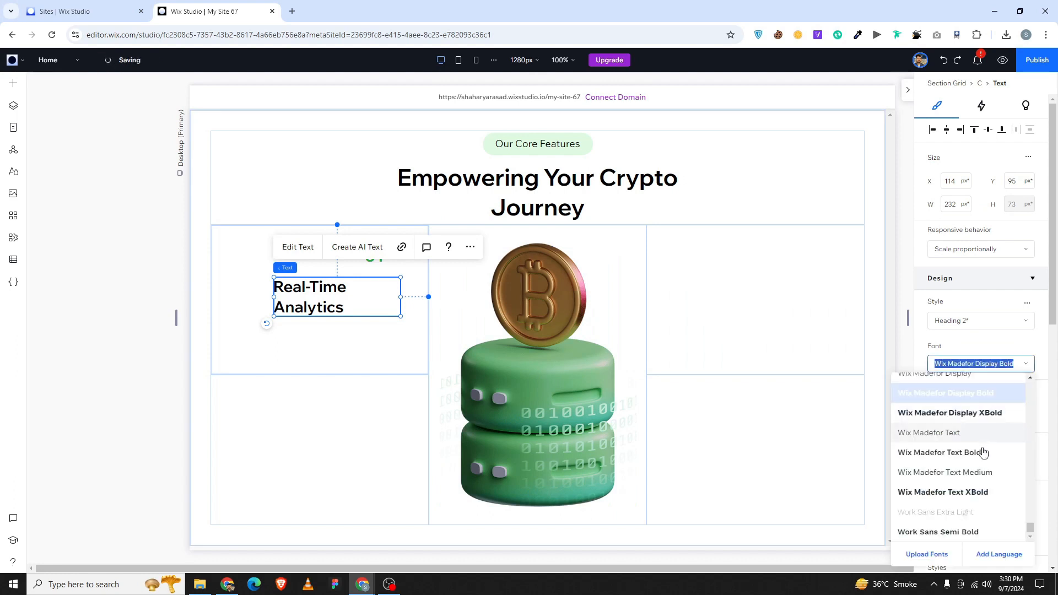
{"action": "left_click", "coordinate": [944, 472]}
{"action": "left_click", "coordinate": [297, 330]}
{"action": "left_click", "coordinate": [315, 301]}
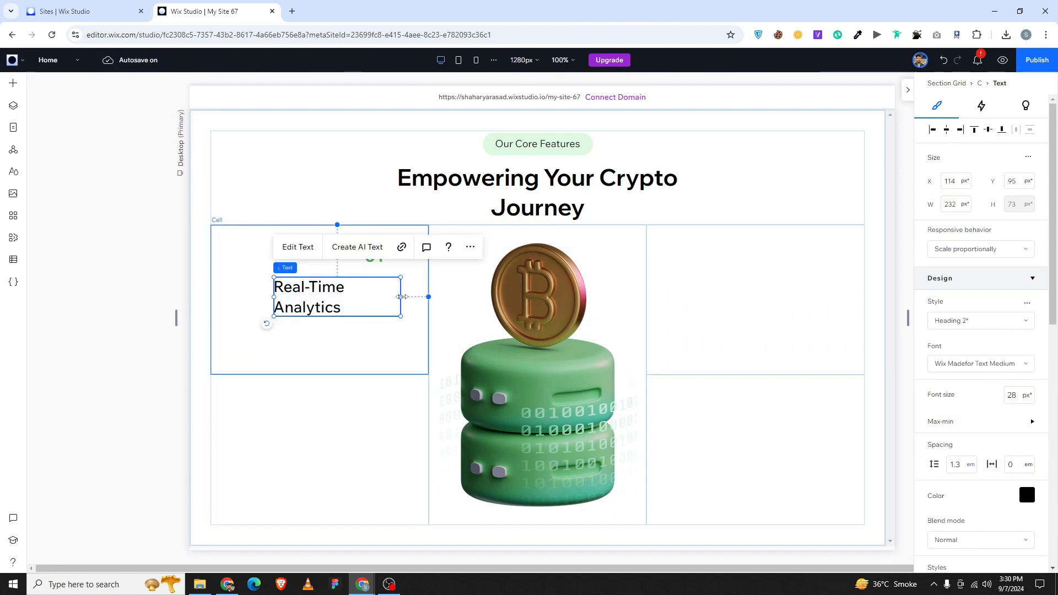
{"action": "left_click_drag", "start_coordinate": [401, 296], "coordinate": [423, 299]}
{"action": "scroll", "coordinate": [970, 419], "scroll_direction": "down", "scroll_amount": 3}
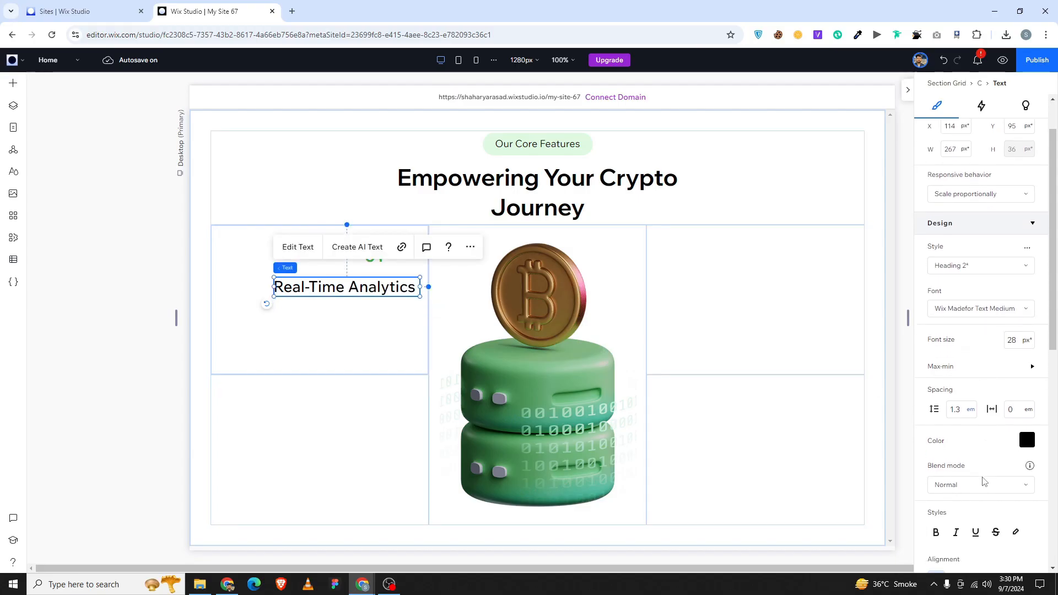
{"action": "left_click", "coordinate": [976, 469]}
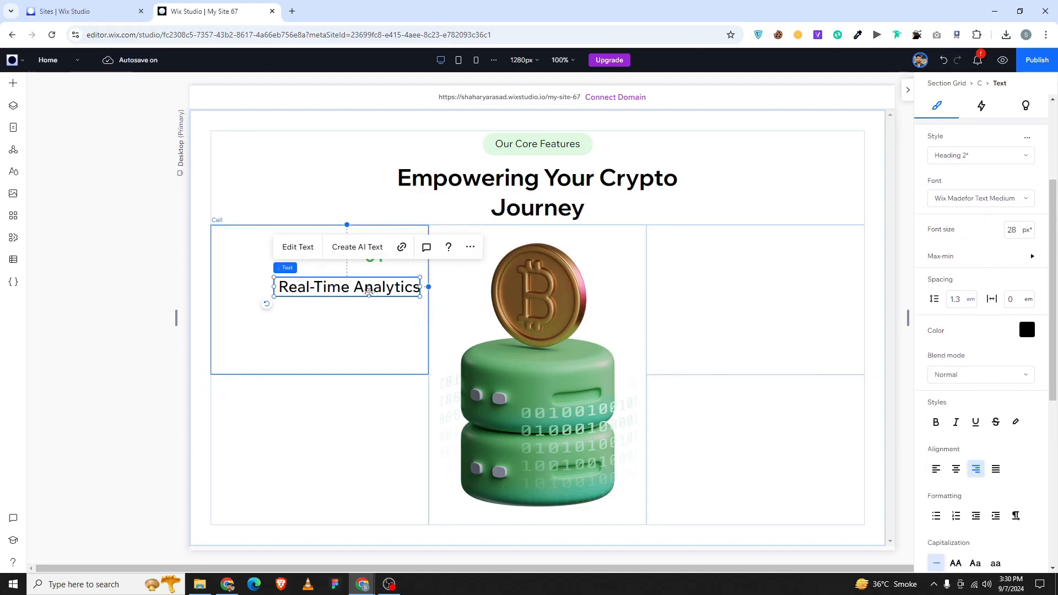
{"action": "left_click_drag", "start_coordinate": [368, 292], "coordinate": [330, 289]}
Set the heading's font size to 27 px.
{"action": "scroll", "coordinate": [969, 379], "scroll_direction": "up", "scroll_amount": 2}
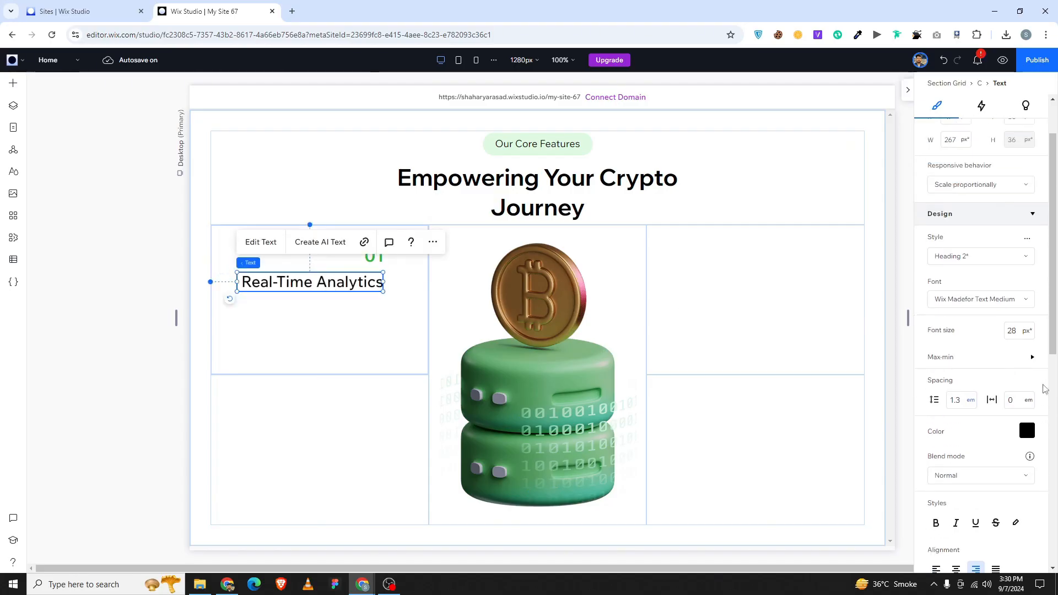
{"action": "scroll", "coordinate": [964, 413], "scroll_direction": "down", "scroll_amount": 2}
{"action": "scroll", "coordinate": [959, 441], "scroll_direction": "up", "scroll_amount": 1}
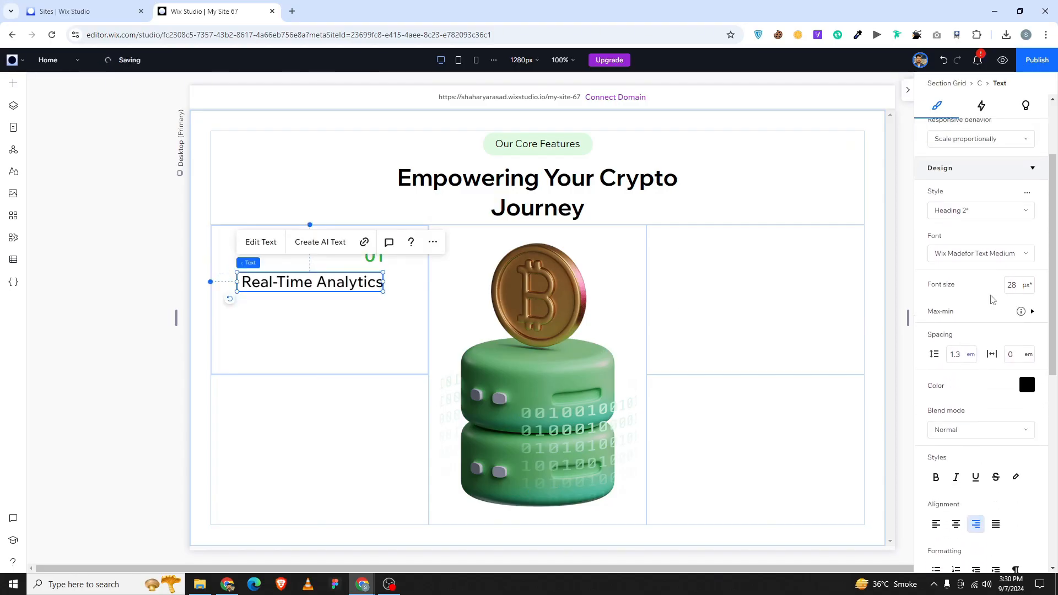
{"action": "left_click", "coordinate": [1016, 284]}
{"action": "type", "text": "27"}
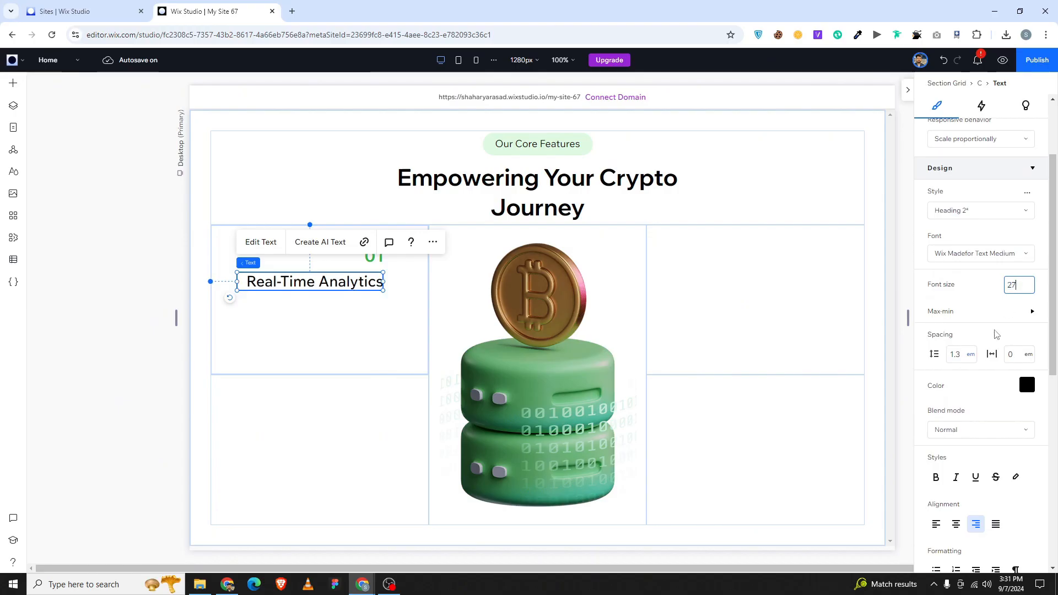
{"action": "left_click", "coordinate": [328, 323]}
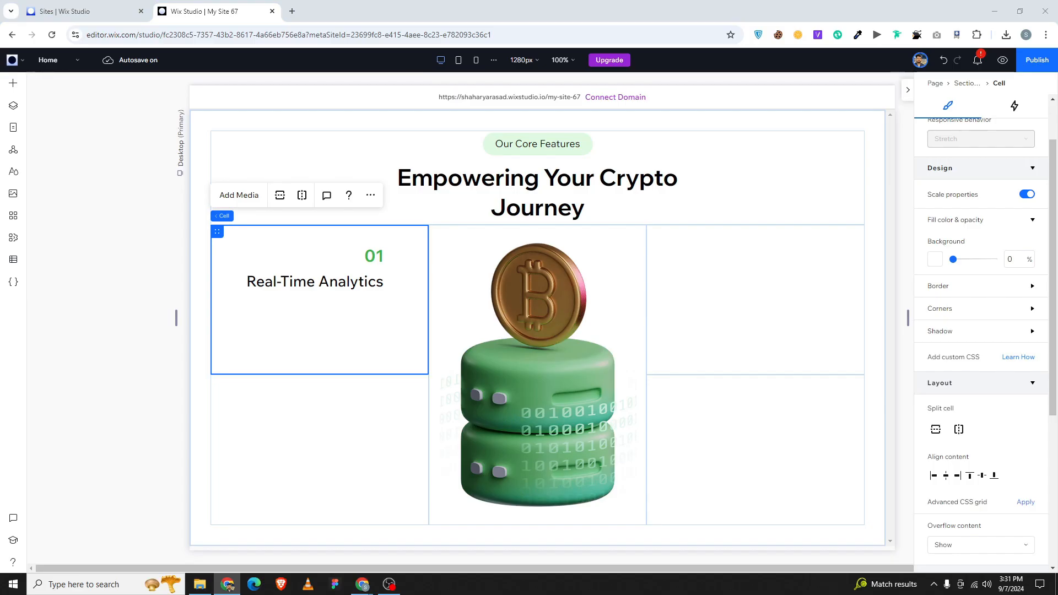
Add a Paragraph to the top-left cell and replace its text with lorem ipsum.
{"action": "left_click", "coordinate": [13, 83]}
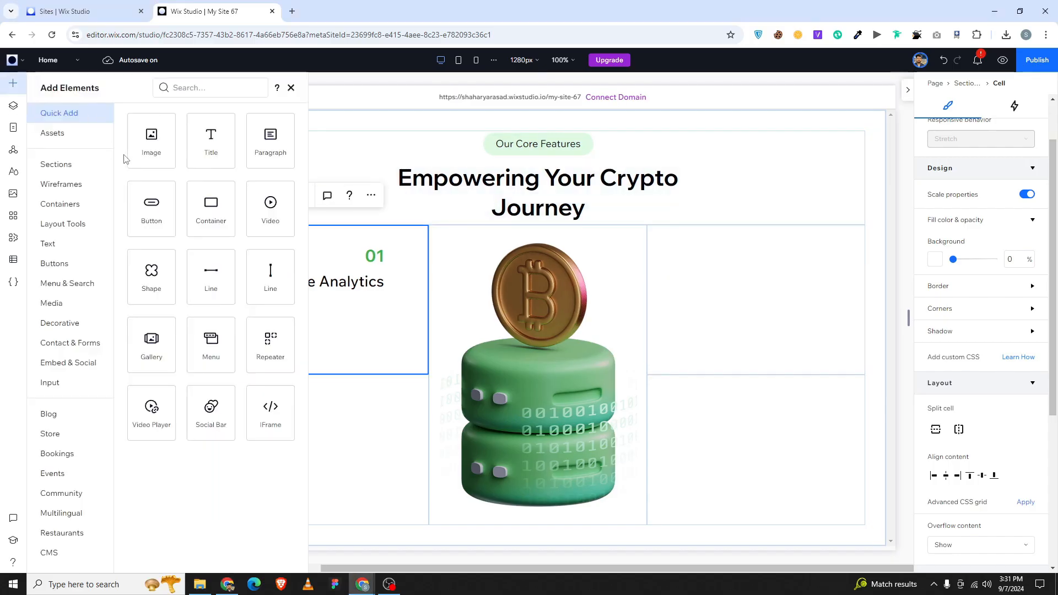
{"action": "left_click_drag", "start_coordinate": [274, 169], "coordinate": [264, 319]}
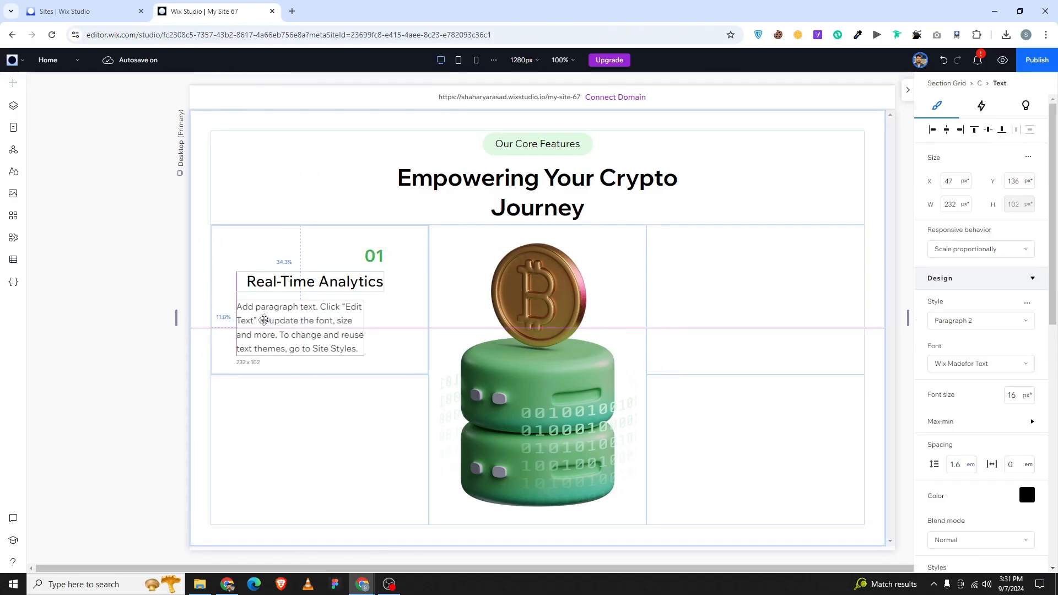
{"action": "double_click", "coordinate": [294, 324]}
{"action": "key", "text": "ctrl+v"}
{"action": "key", "text": "ctrl+a"}
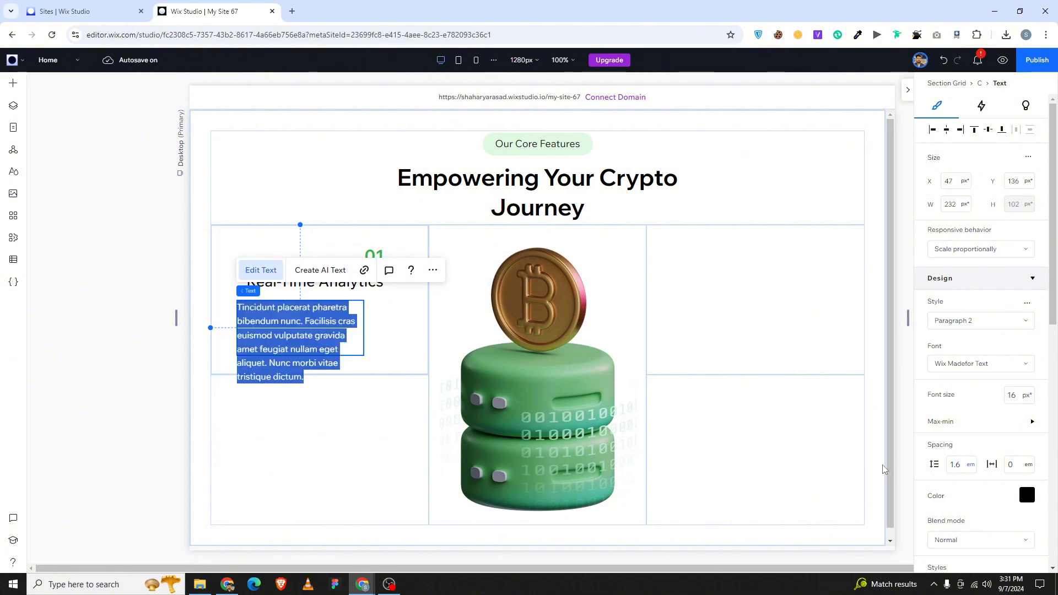
Right-align the paragraph, widen it, and set its font size to 14.
{"action": "scroll", "coordinate": [962, 507], "scroll_direction": "down", "scroll_amount": 2}
{"action": "left_click", "coordinate": [975, 524]}
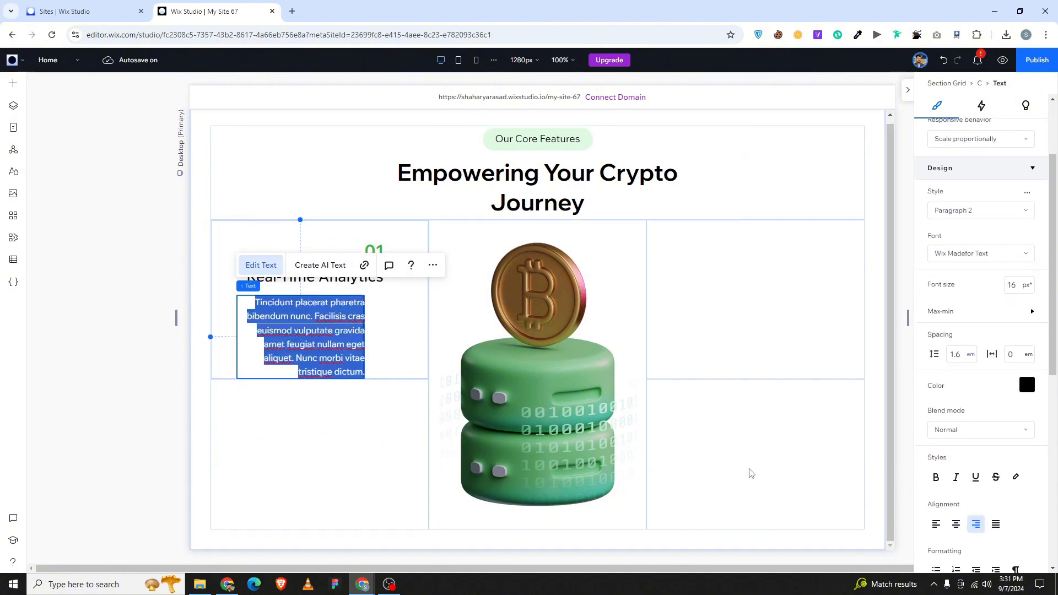
{"action": "left_click", "coordinate": [384, 335]}
{"action": "left_click", "coordinate": [344, 330]}
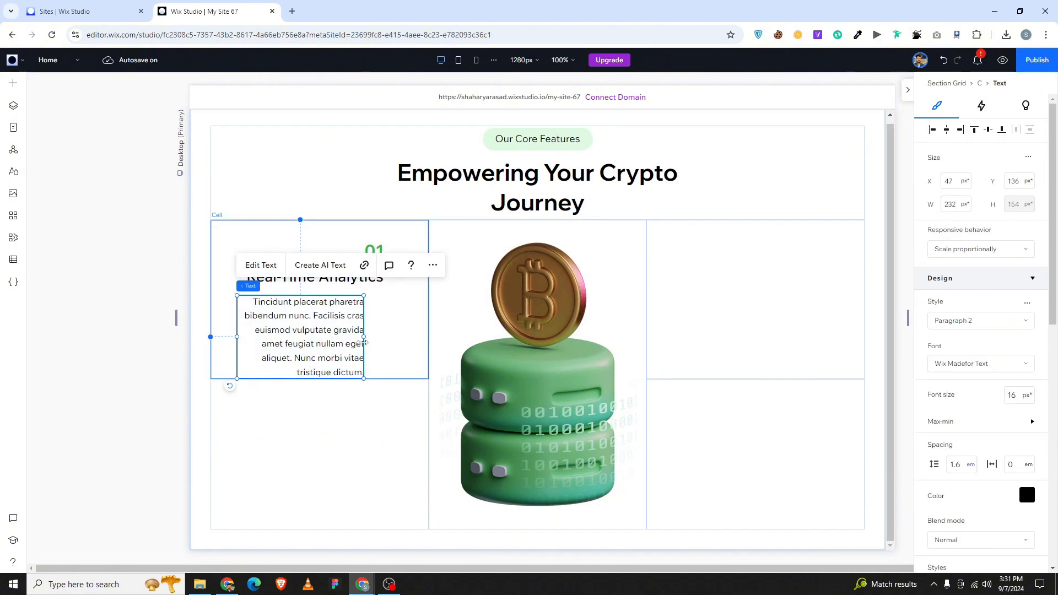
{"action": "left_click_drag", "start_coordinate": [366, 336], "coordinate": [414, 337]}
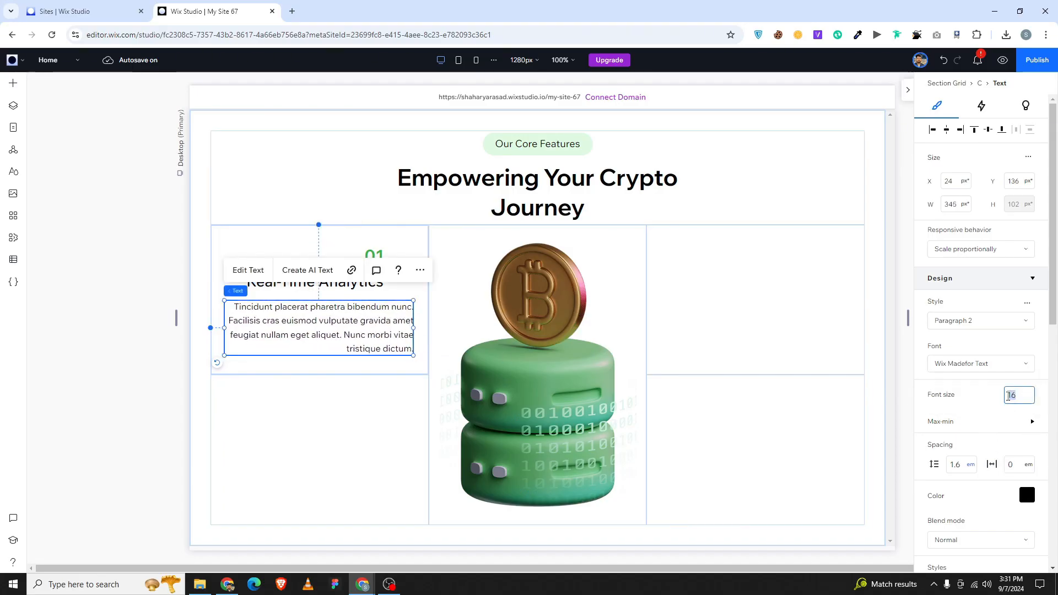
{"action": "type", "text": "14"}
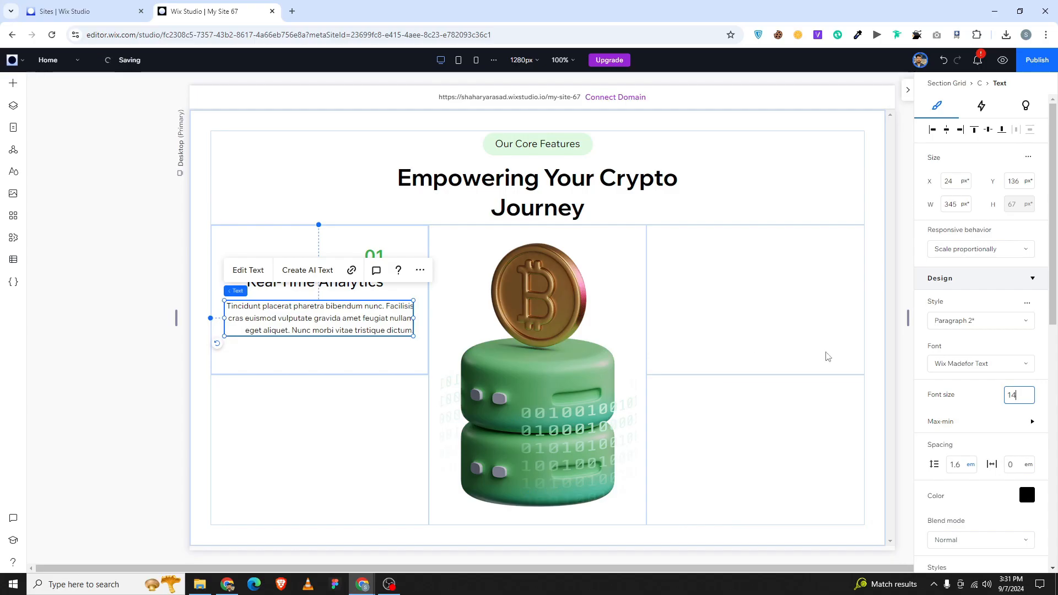
Right-align 01, the heading and the paragraph, then undo the grouping that hid them.
{"action": "left_click", "coordinate": [275, 418]}
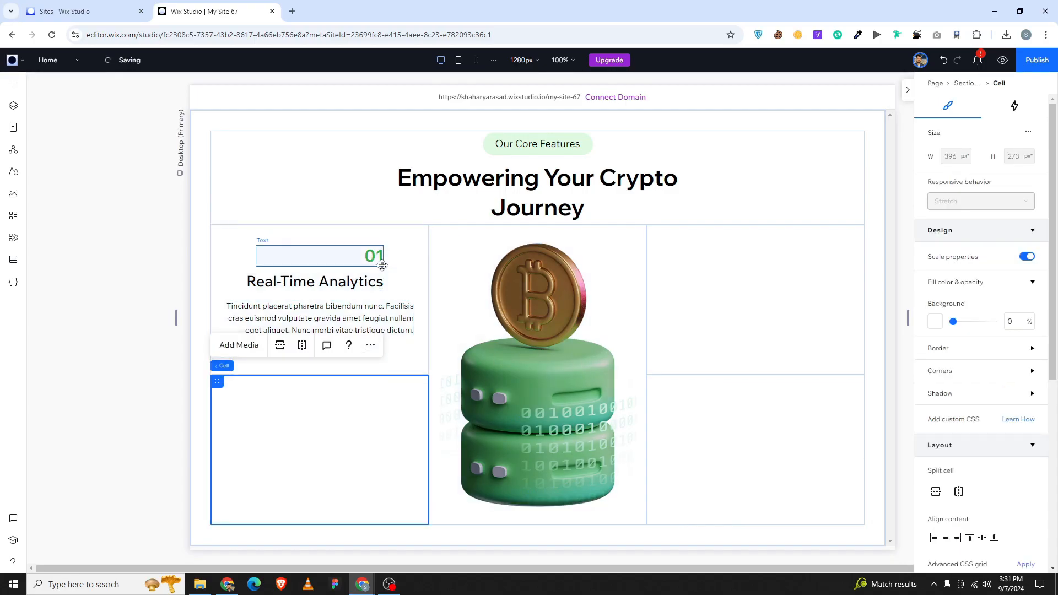
{"action": "left_click", "coordinate": [382, 266]}
{"action": "left_click", "coordinate": [375, 282], "text": "shift"}
{"action": "left_click", "coordinate": [399, 319], "text": "shift"}
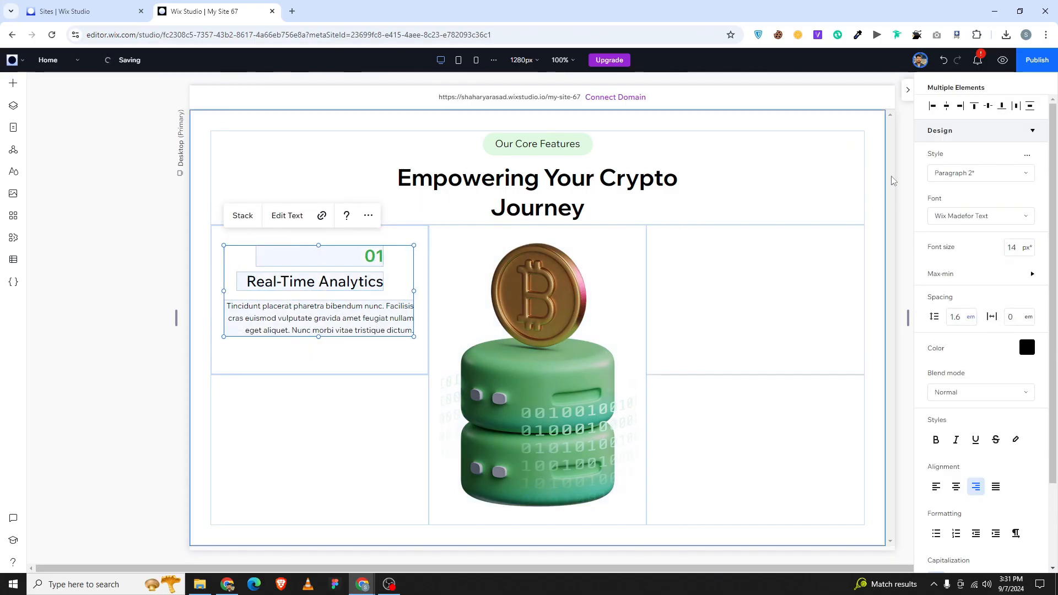
{"action": "left_click", "coordinate": [961, 106]}
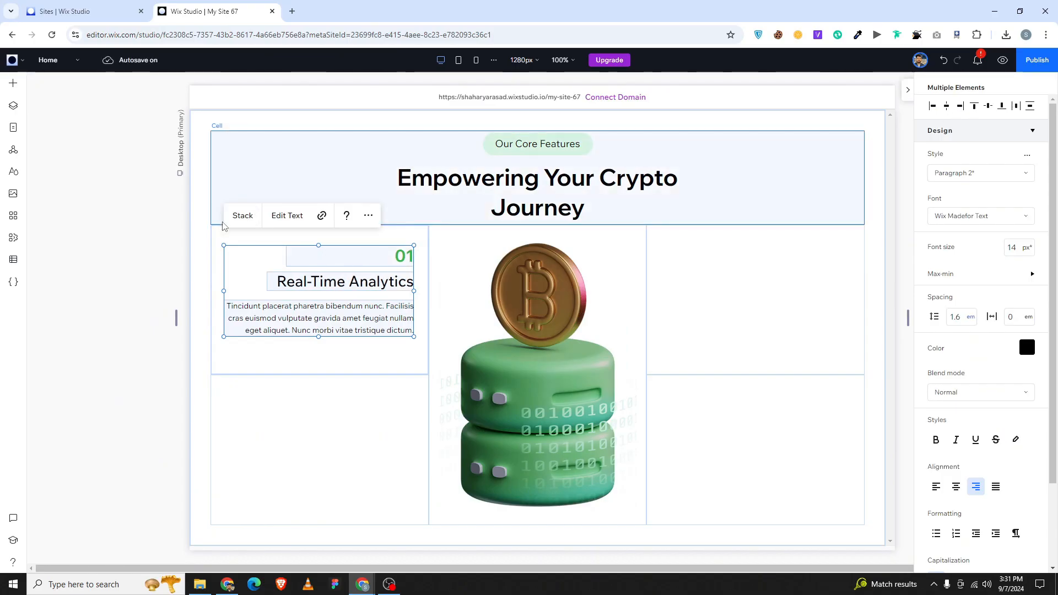
{"action": "left_click", "coordinate": [243, 216]}
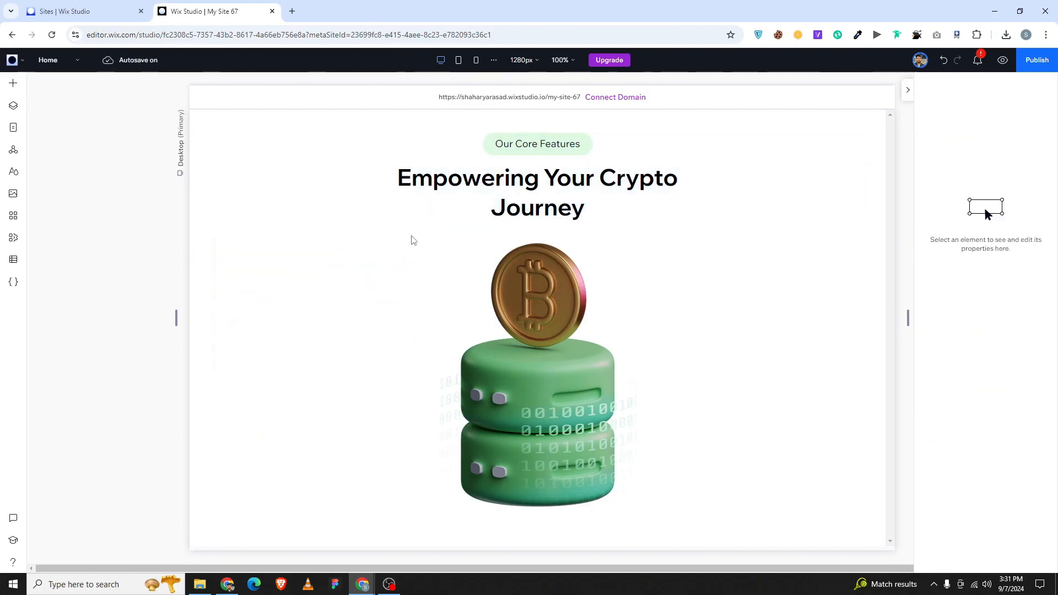
{"action": "key", "text": "ctrl+z"}
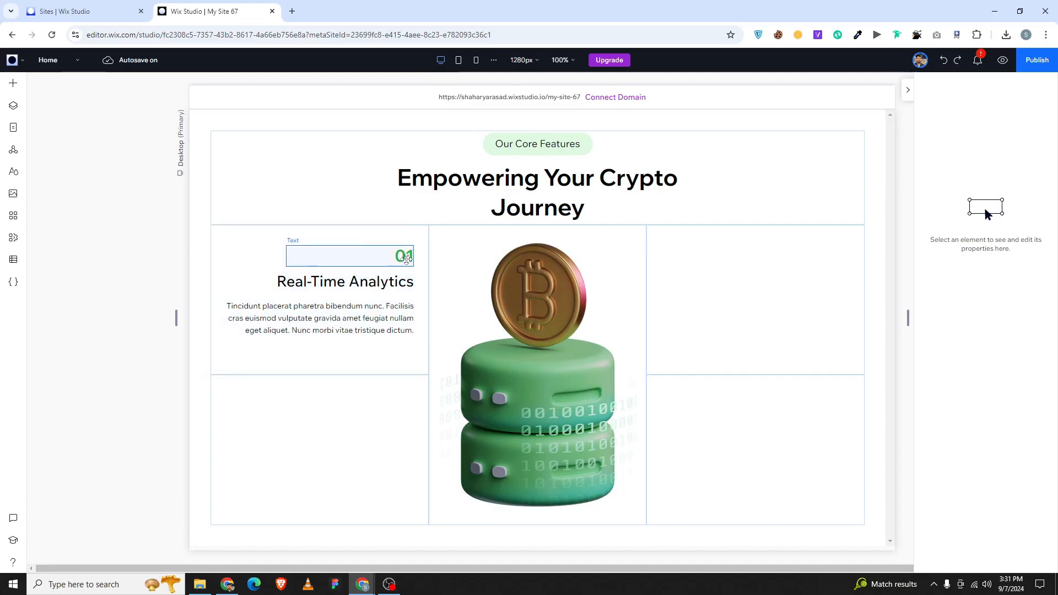
Stack the three elements vertically, centre the stack in its cell, and copy it to the bottom-left cell.
{"action": "left_click", "coordinate": [406, 259]}
{"action": "left_click", "coordinate": [386, 282], "text": "shift"}
{"action": "left_click", "coordinate": [389, 307], "text": "shift"}
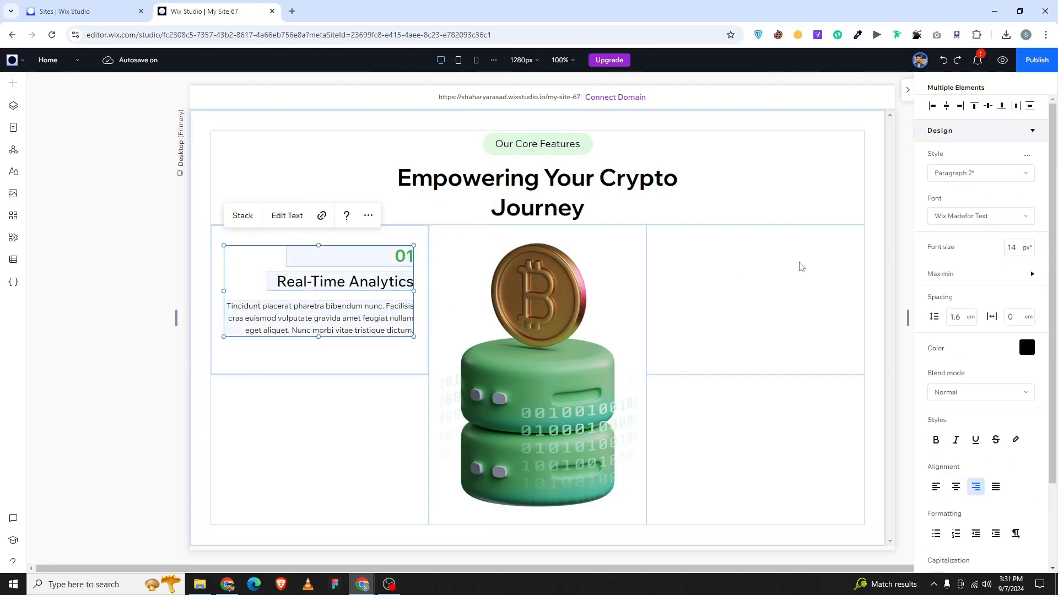
{"action": "left_click", "coordinate": [1028, 110]}
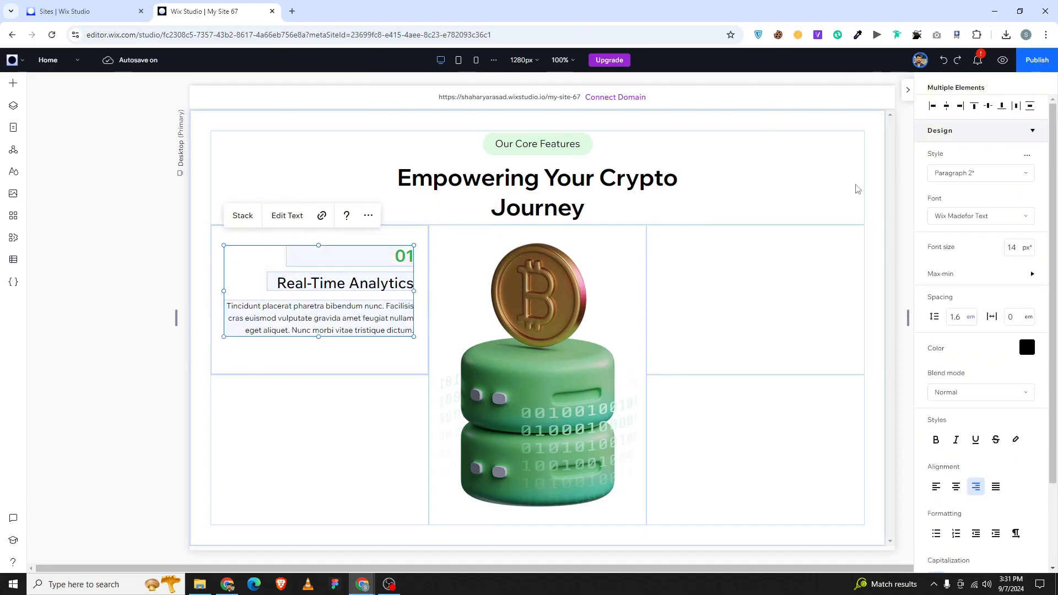
{"action": "left_click", "coordinate": [257, 218]}
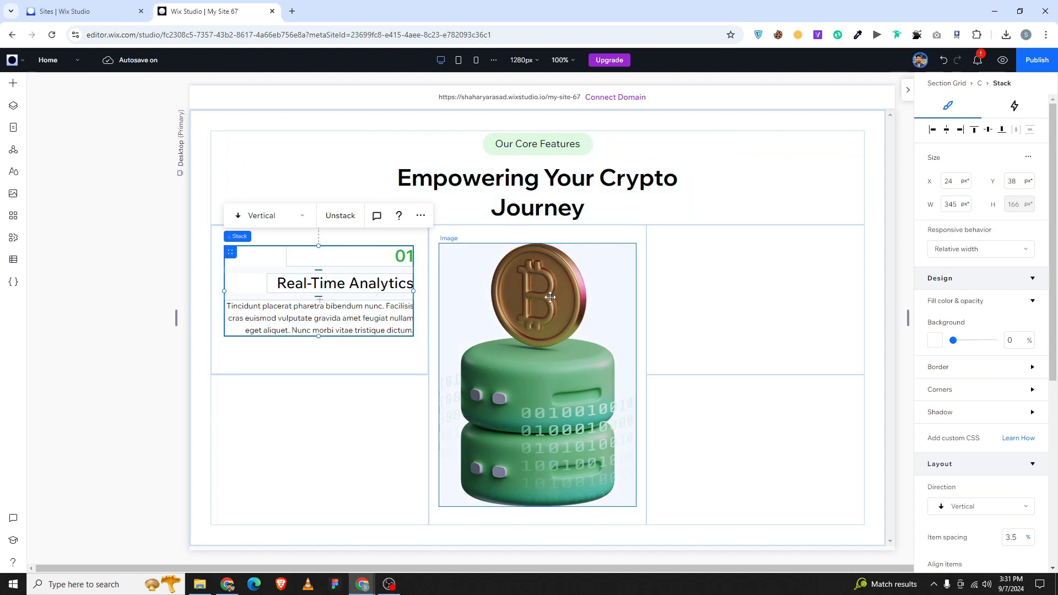
{"action": "left_click", "coordinate": [945, 130]}
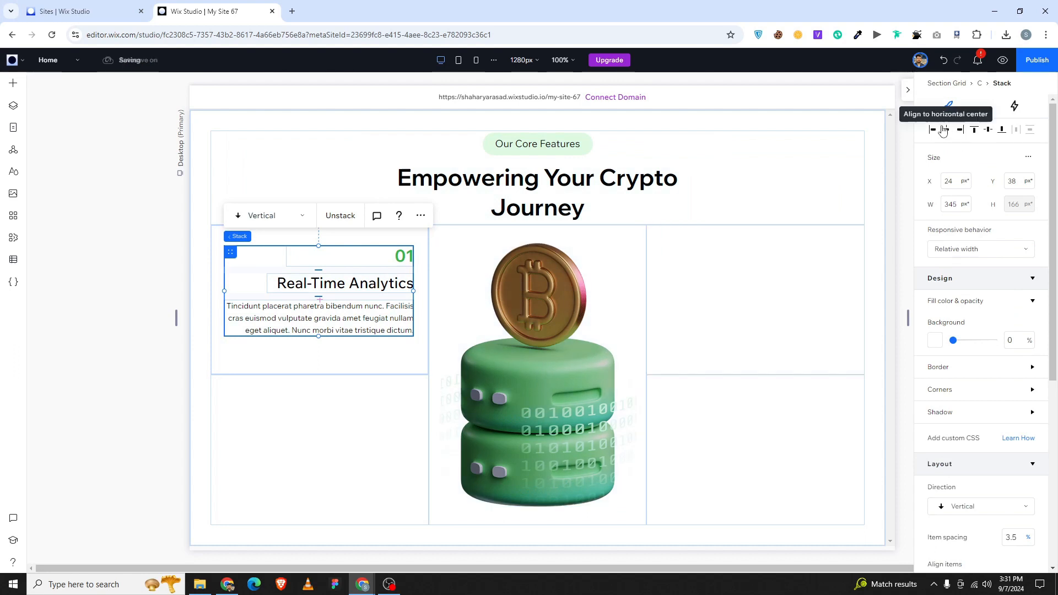
{"action": "left_click", "coordinate": [990, 133]}
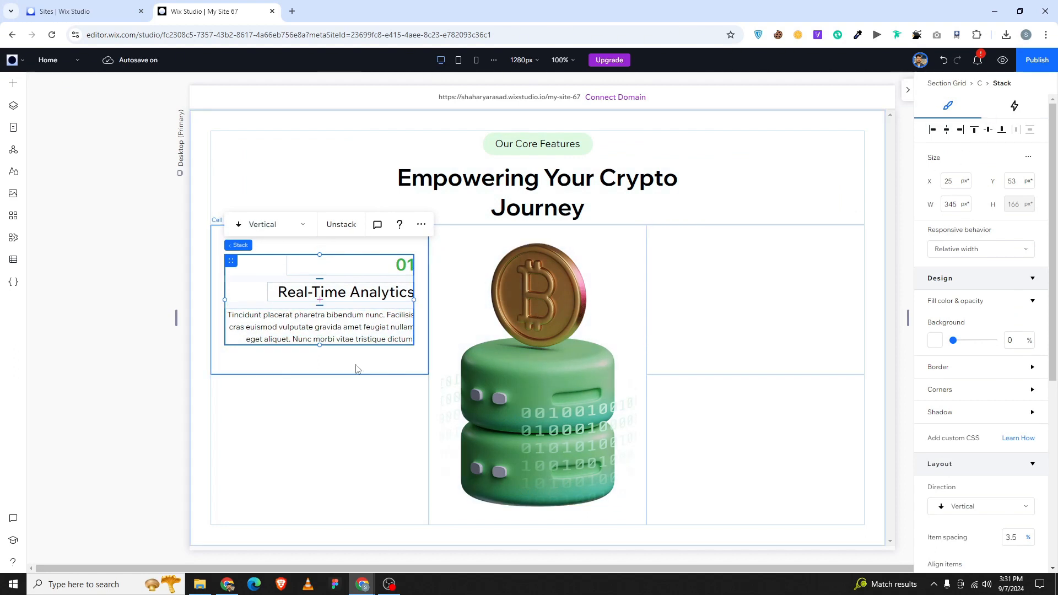
{"action": "left_click_drag", "start_coordinate": [231, 259], "coordinate": [231, 420]}
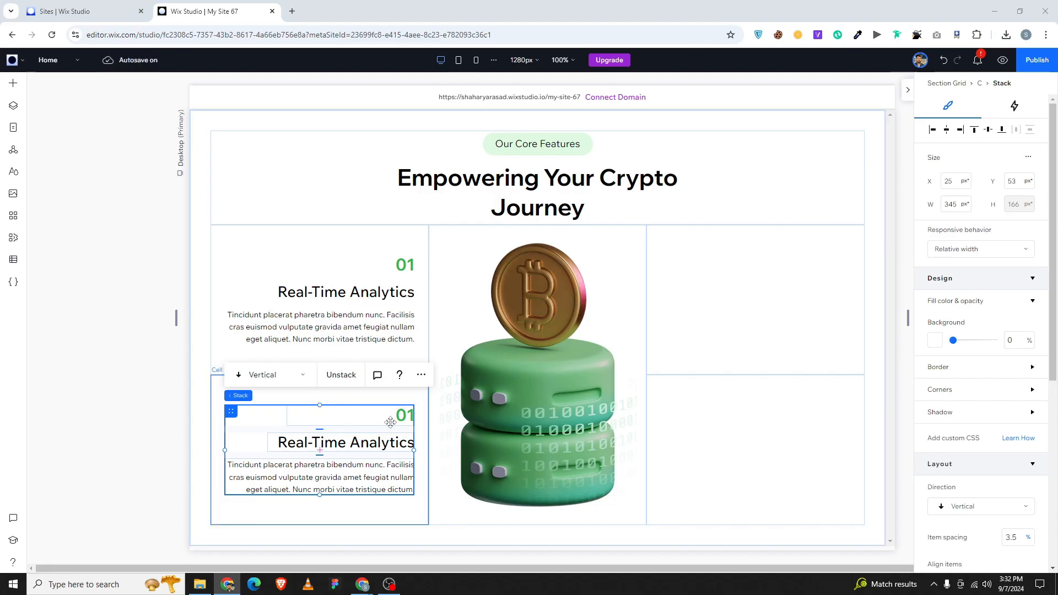
Renumber the copied block to 02 and retitle it 'Advanced Security'.
{"action": "left_click", "coordinate": [406, 417]}
{"action": "double_click", "coordinate": [406, 417]}
{"action": "type", "text": "02"}
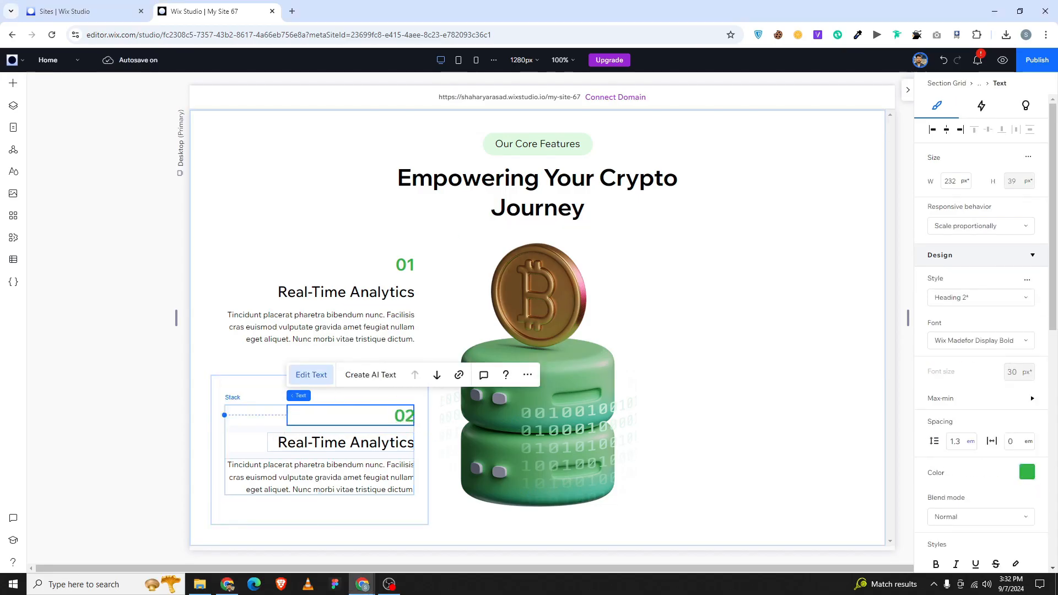
{"action": "key", "text": "alt+Tab"}
{"action": "double_click", "coordinate": [385, 443]}
{"action": "type", "text": "Advanced Security"}
{"action": "left_click", "coordinate": [412, 469]}
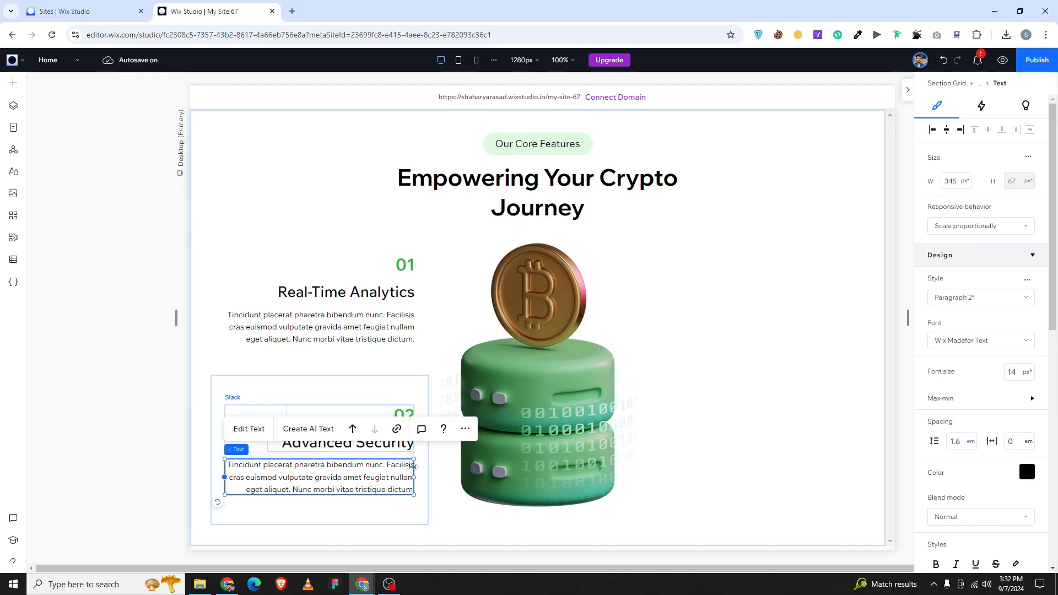
{"action": "left_click", "coordinate": [421, 463]}
Duplicate the 02 stack into the bottom-right cell and centre it there.
{"action": "left_click", "coordinate": [344, 442]}
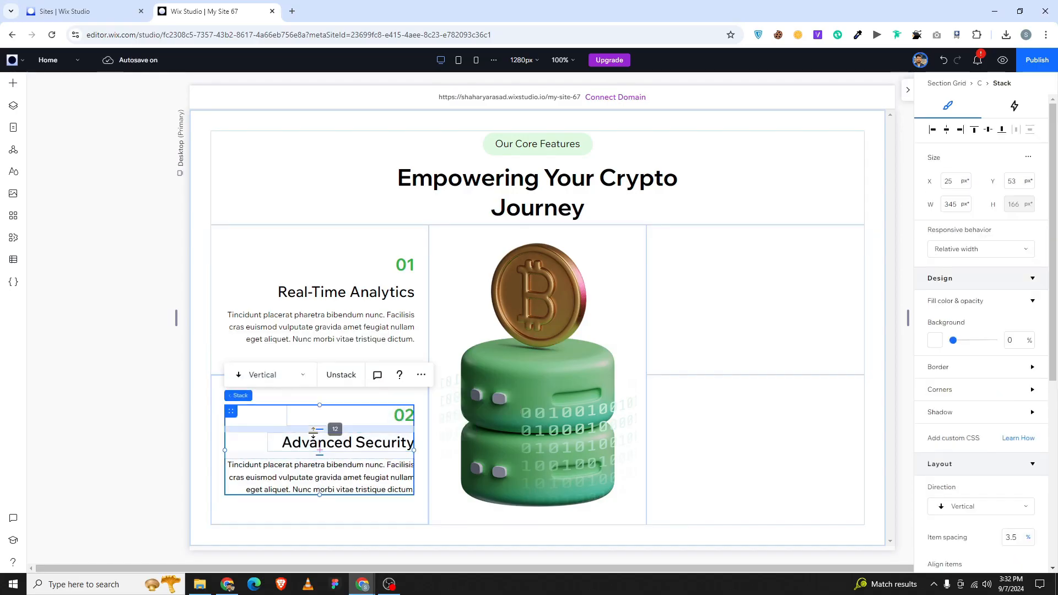
{"action": "key", "text": "ctrl+d"}
{"action": "left_click_drag", "start_coordinate": [268, 430], "coordinate": [670, 408]}
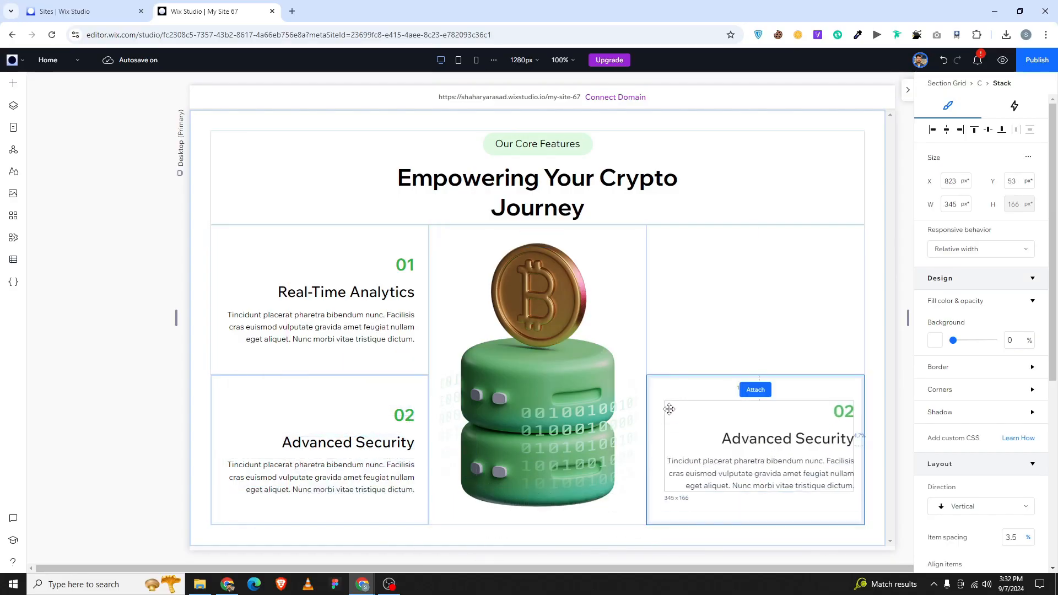
{"action": "left_click", "coordinate": [945, 131]}
{"action": "left_click", "coordinate": [988, 130]}
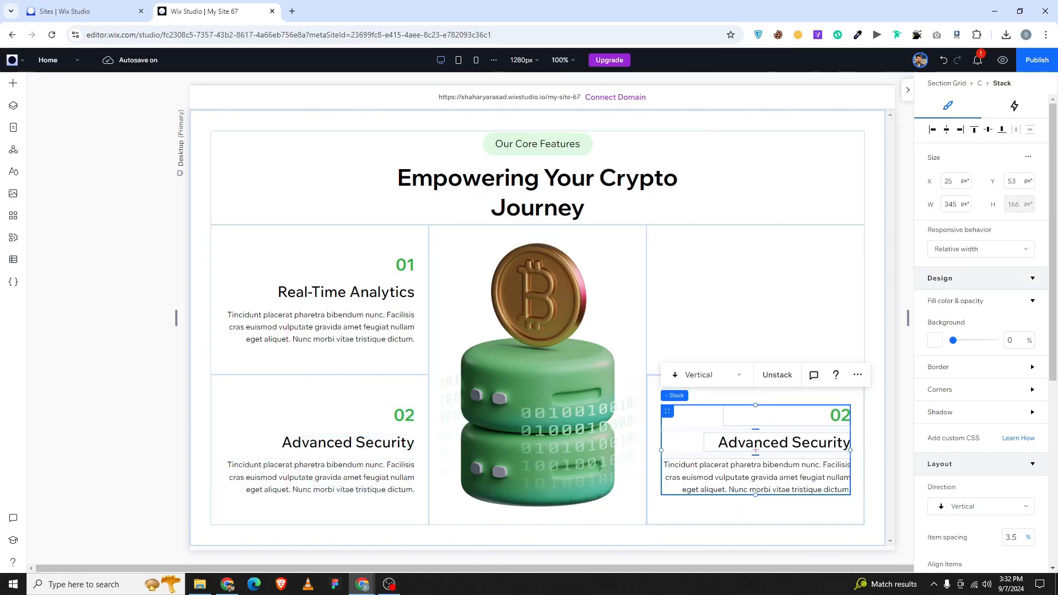
{"action": "key", "text": "alt+Tab"}
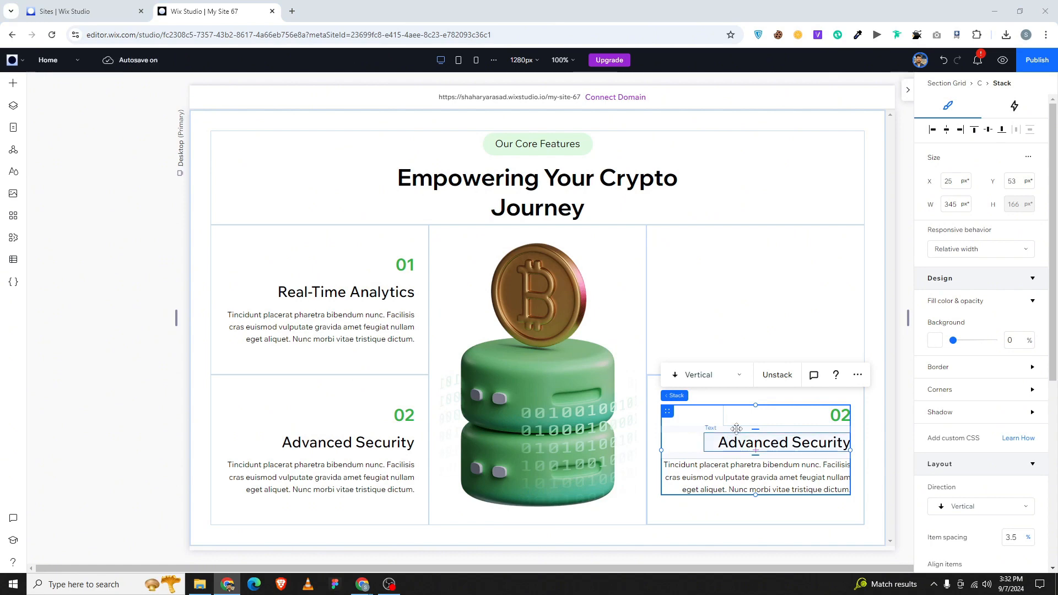
{"action": "double_click", "coordinate": [775, 422]}
Change the number to 04 and left-align the number, heading and paragraph.
{"action": "type", "text": "04"}
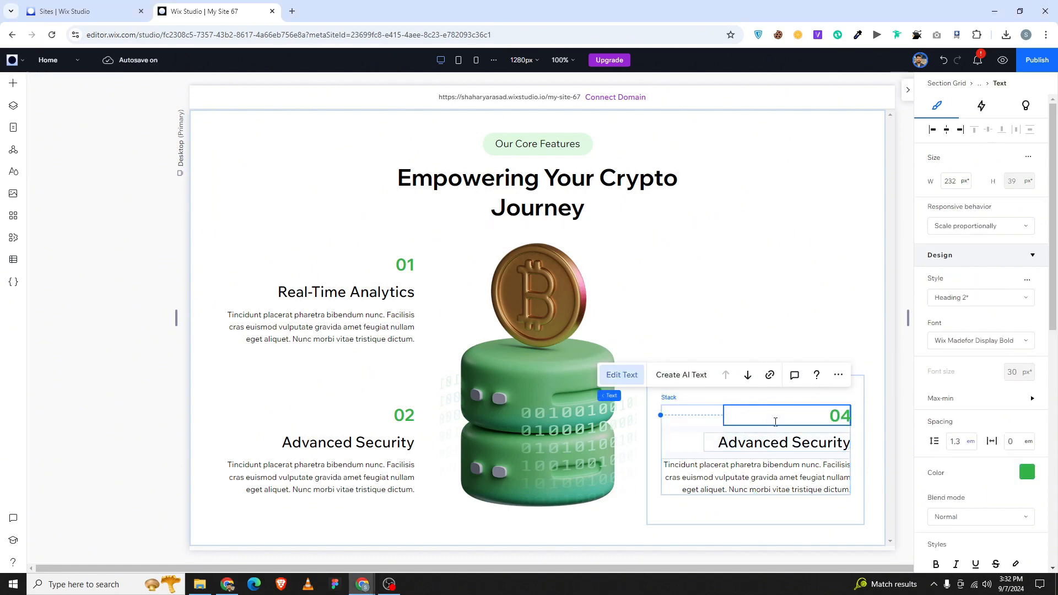
{"action": "key", "text": "ctrl+a"}
{"action": "scroll", "coordinate": [959, 494], "scroll_direction": "down", "scroll_amount": 2}
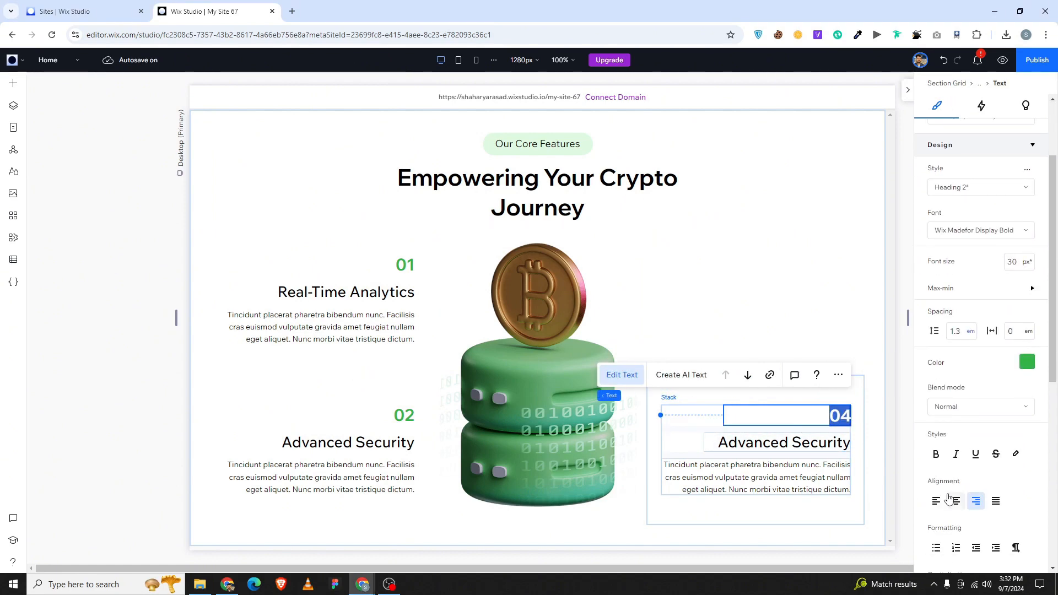
{"action": "left_click", "coordinate": [935, 501]}
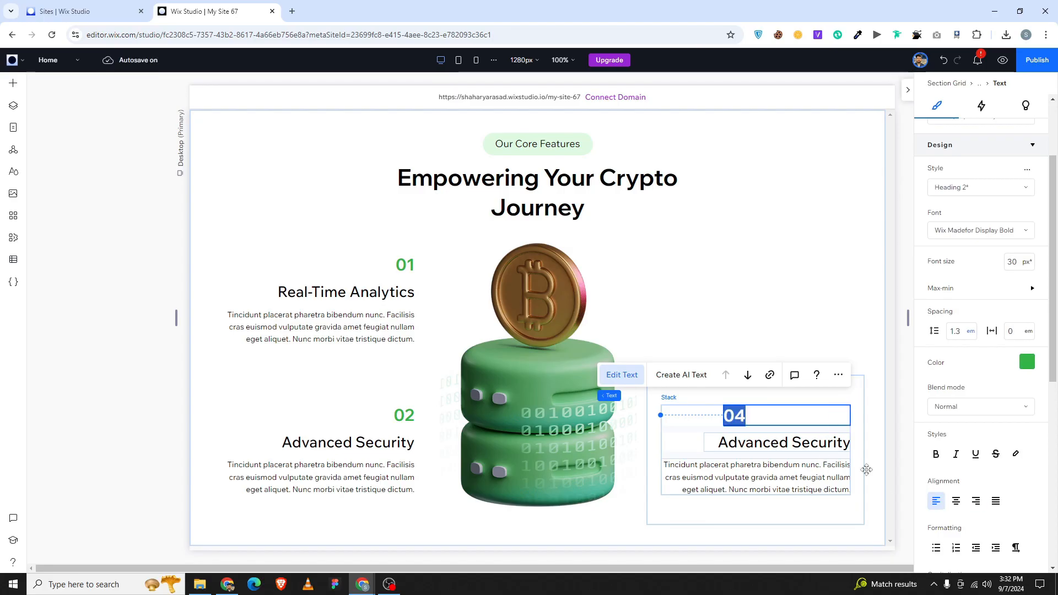
{"action": "left_click", "coordinate": [827, 444]}
{"action": "scroll", "coordinate": [961, 504], "scroll_direction": "down", "scroll_amount": 1}
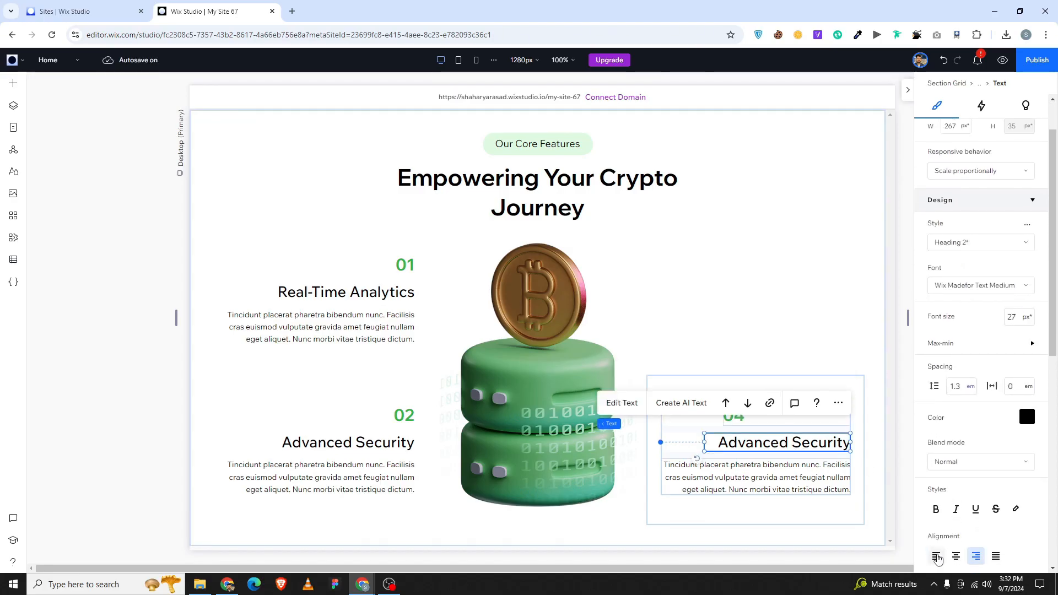
{"action": "left_click", "coordinate": [938, 559]}
{"action": "left_click", "coordinate": [768, 480]}
{"action": "scroll", "coordinate": [1016, 484], "scroll_direction": "down", "scroll_amount": 2}
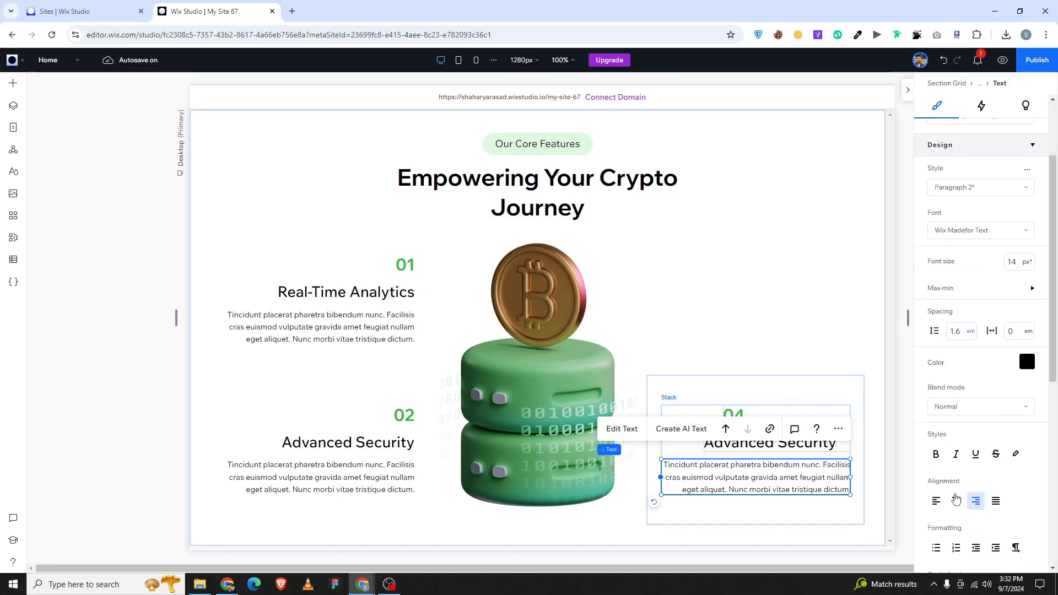
{"action": "left_click", "coordinate": [936, 501]}
{"action": "scroll", "coordinate": [936, 386], "scroll_direction": "up", "scroll_amount": 2}
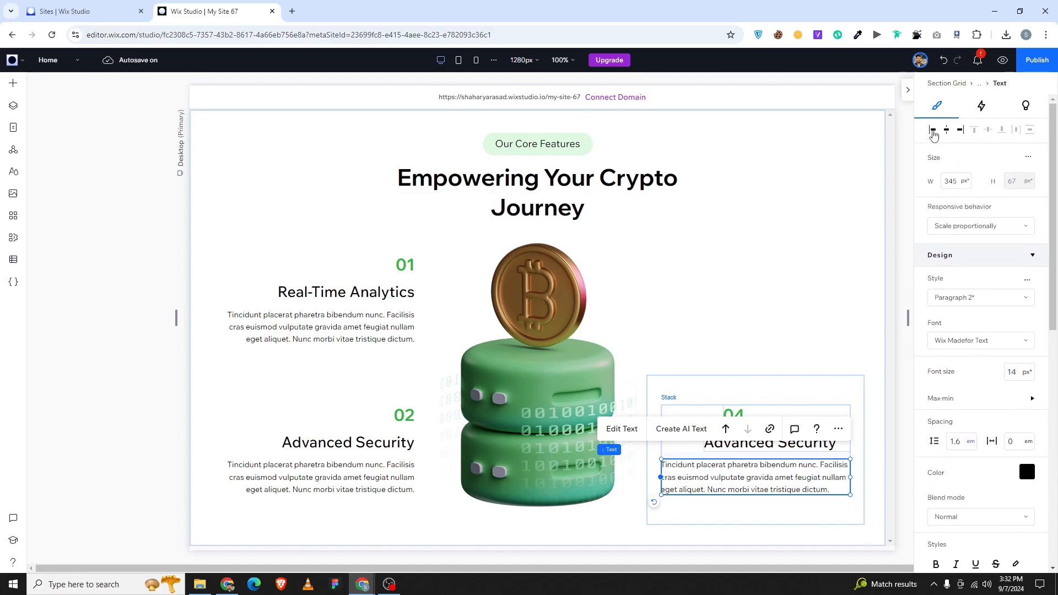
Align the 04 number to the left edge of its feature block.
{"action": "left_click", "coordinate": [751, 445]}
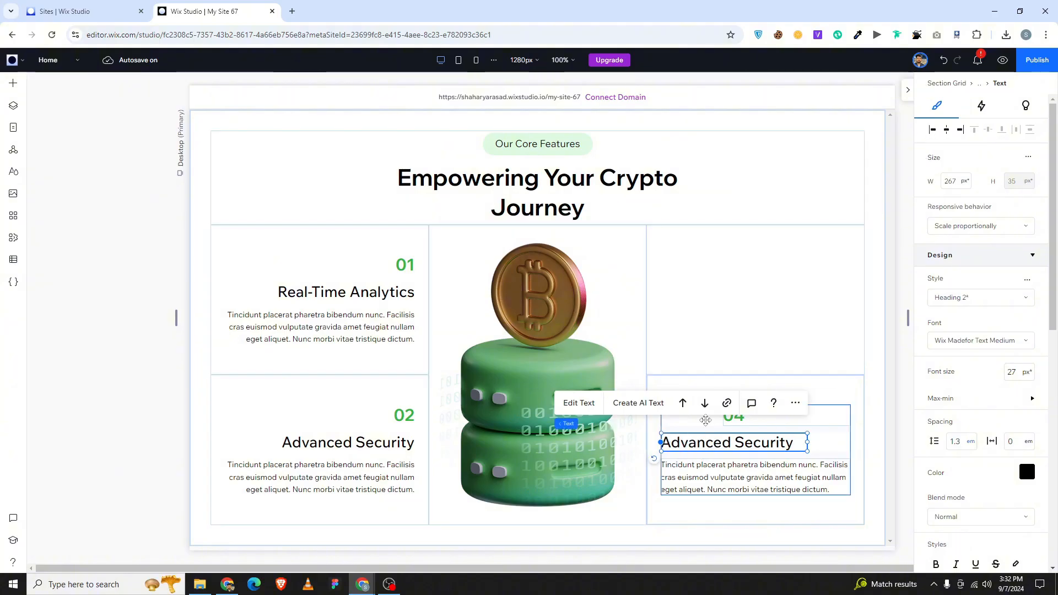
{"action": "left_click", "coordinate": [734, 426]}
{"action": "left_click", "coordinate": [736, 416]}
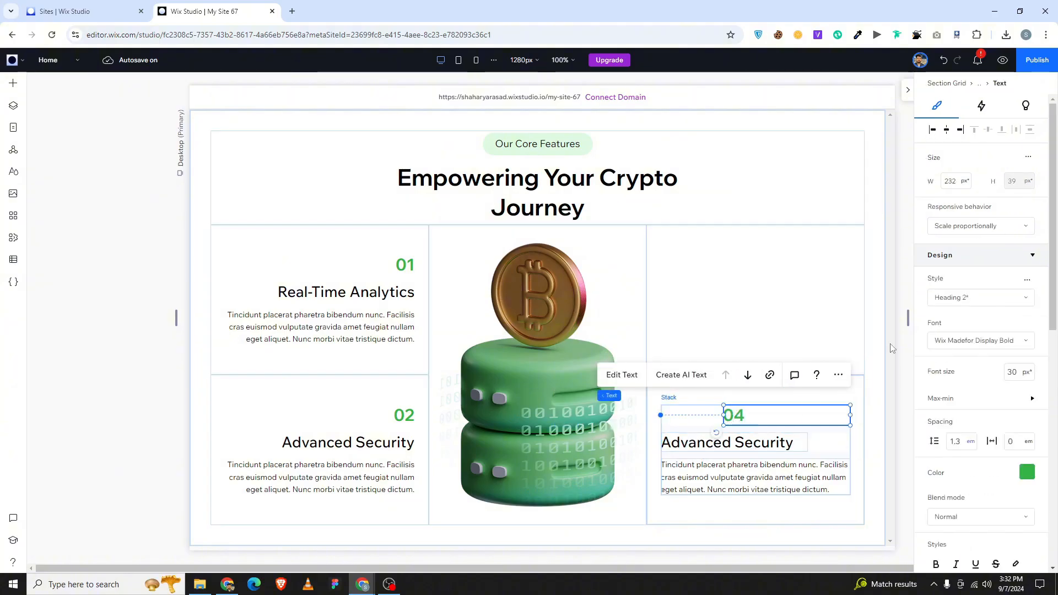
{"action": "left_click", "coordinate": [933, 130]}
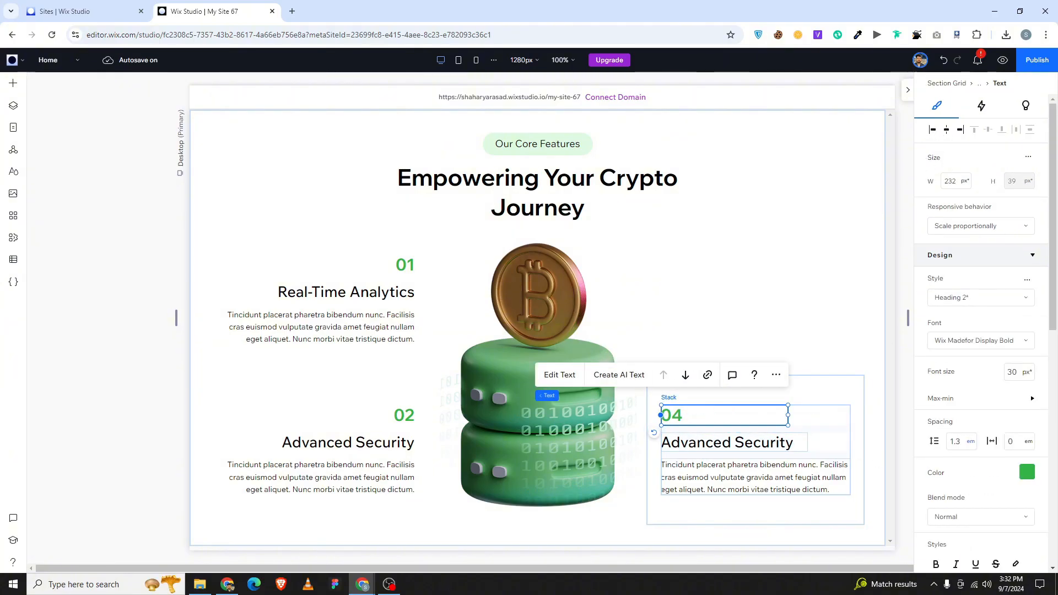
{"action": "left_click", "coordinate": [228, 584]}
Retitle the heading 'Seamless Integration', widen it to one line, and duplicate the block.
{"action": "double_click", "coordinate": [772, 444]}
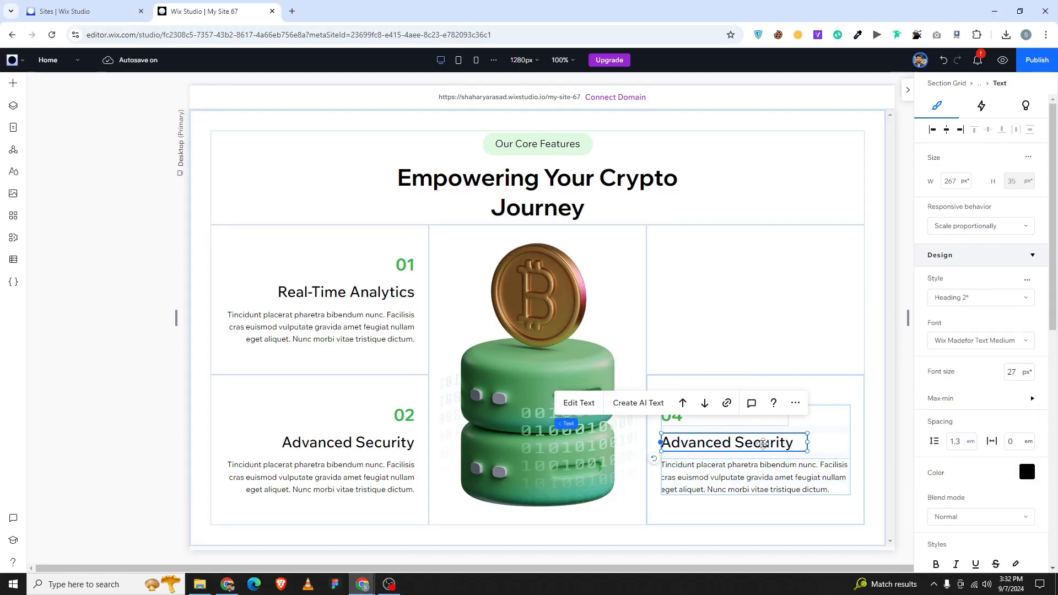
{"action": "type", "text": "Seamless Integration"}
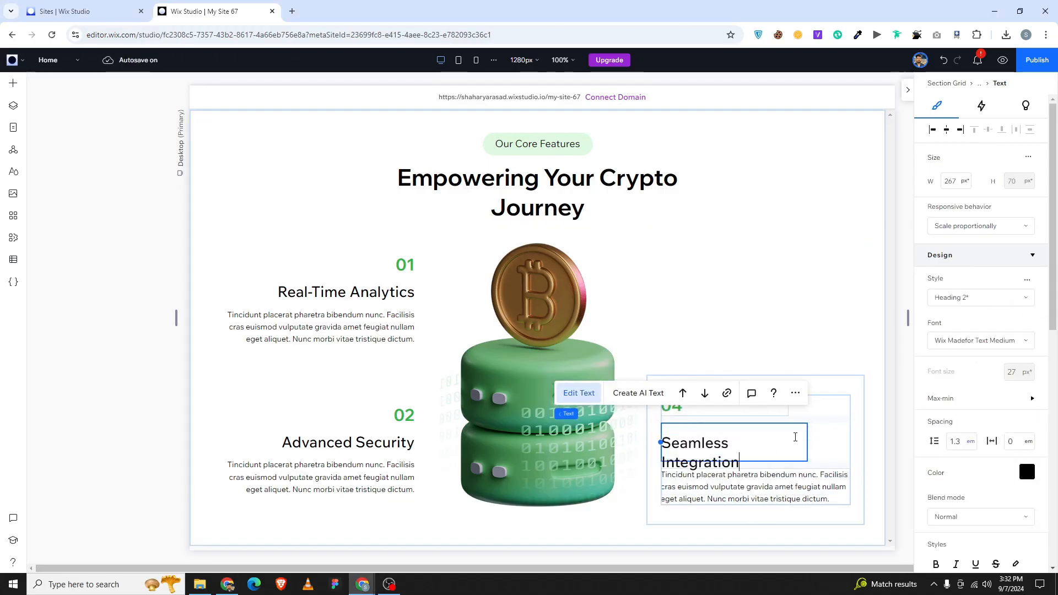
{"action": "left_click", "coordinate": [814, 441]}
{"action": "left_click", "coordinate": [792, 438]}
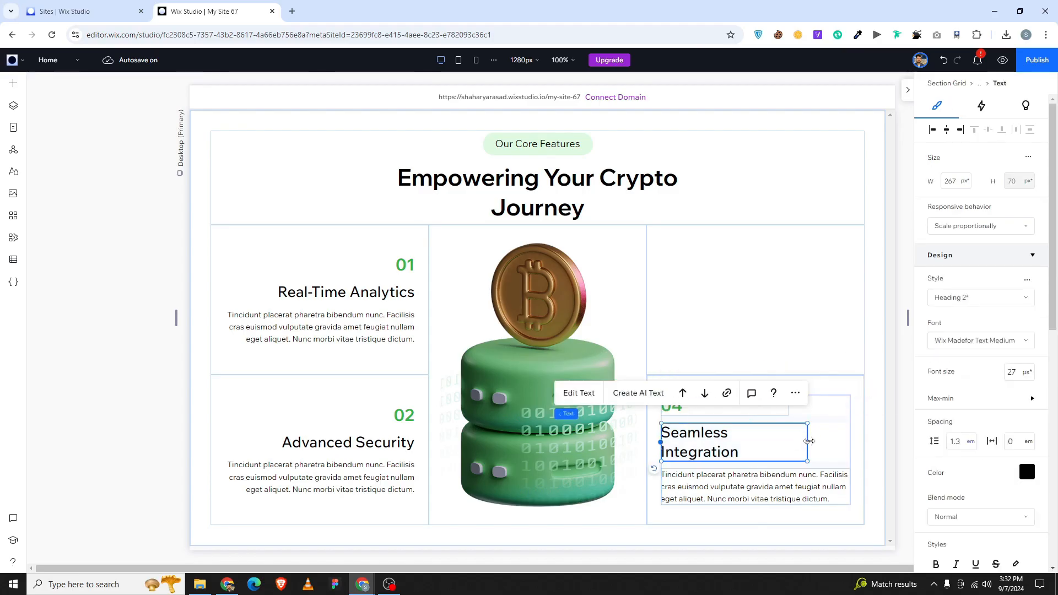
{"action": "left_click_drag", "start_coordinate": [808, 442], "coordinate": [831, 458]}
{"action": "left_click", "coordinate": [843, 445]}
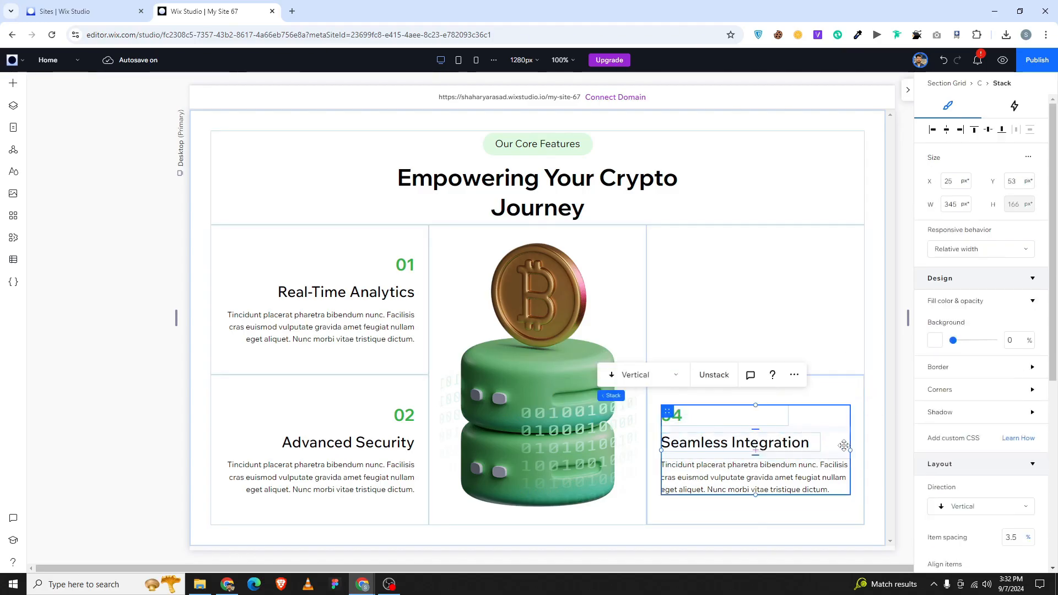
{"action": "key", "text": "ctrl+d"}
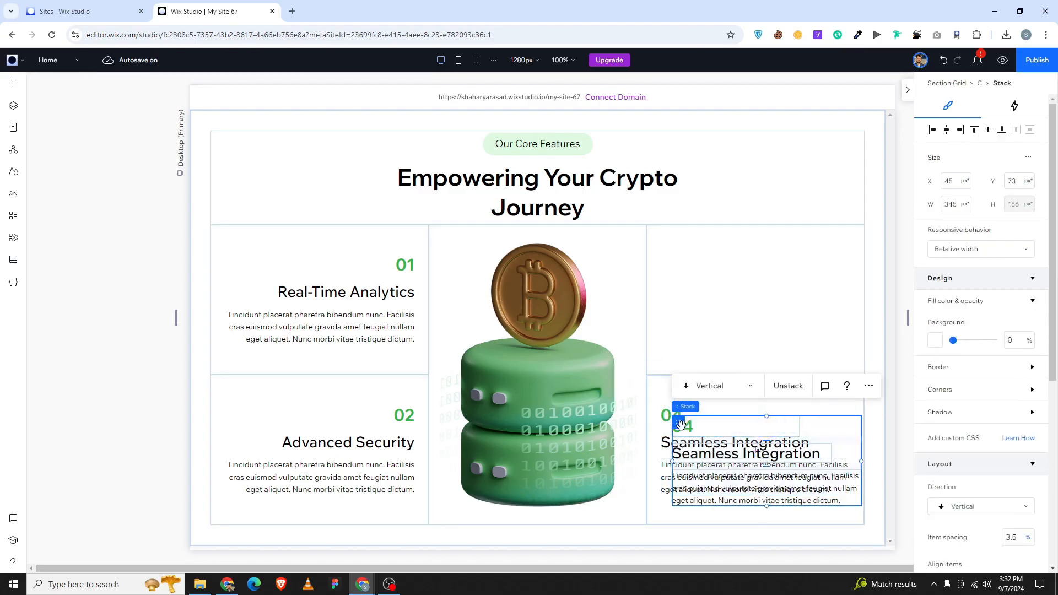
Move the copied block into the top-right cell and centre it vertically.
{"action": "left_click_drag", "start_coordinate": [688, 422], "coordinate": [670, 268]}
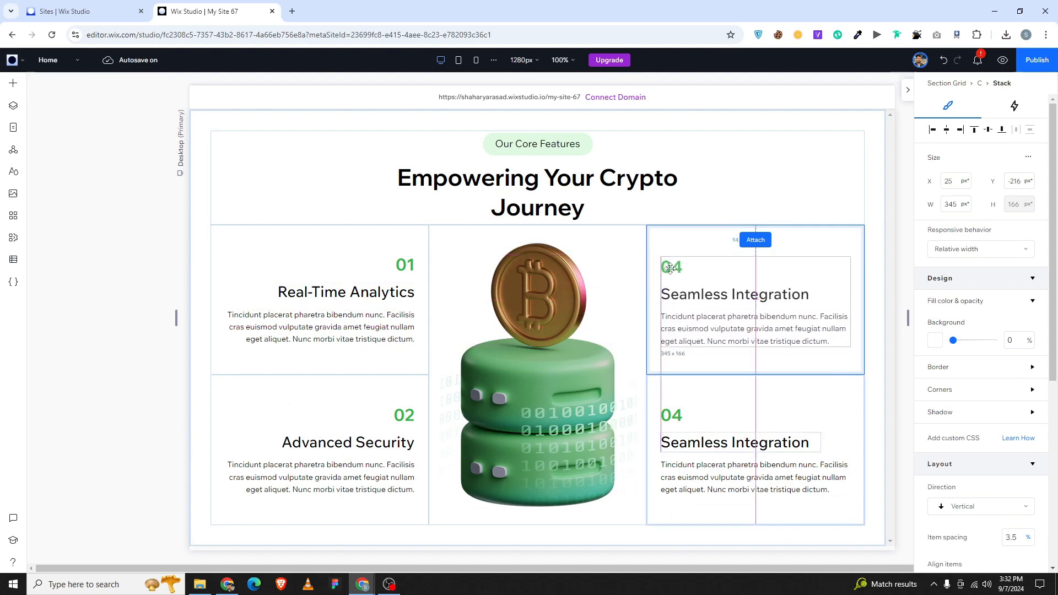
{"action": "left_click_drag", "start_coordinate": [825, 244], "coordinate": [824, 244]}
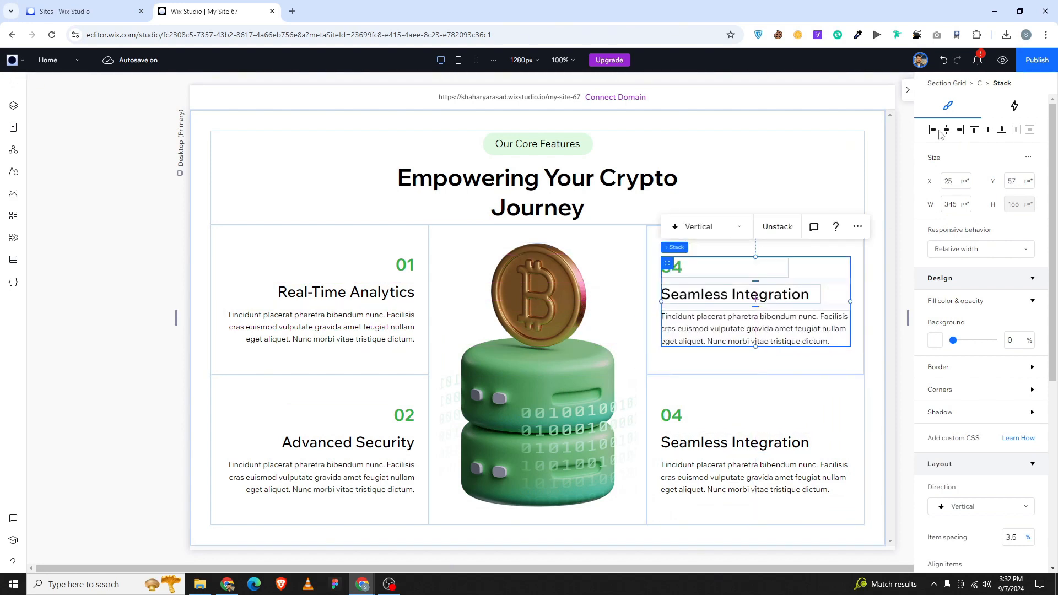
{"action": "left_click", "coordinate": [988, 129]}
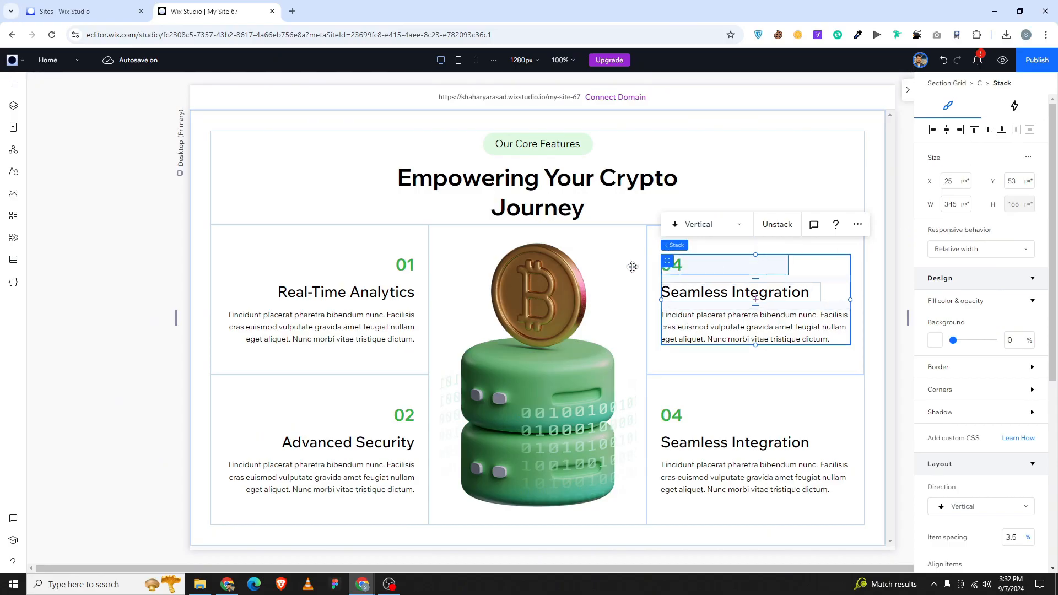
{"action": "left_click", "coordinate": [342, 271]}
{"action": "left_click", "coordinate": [343, 281]}
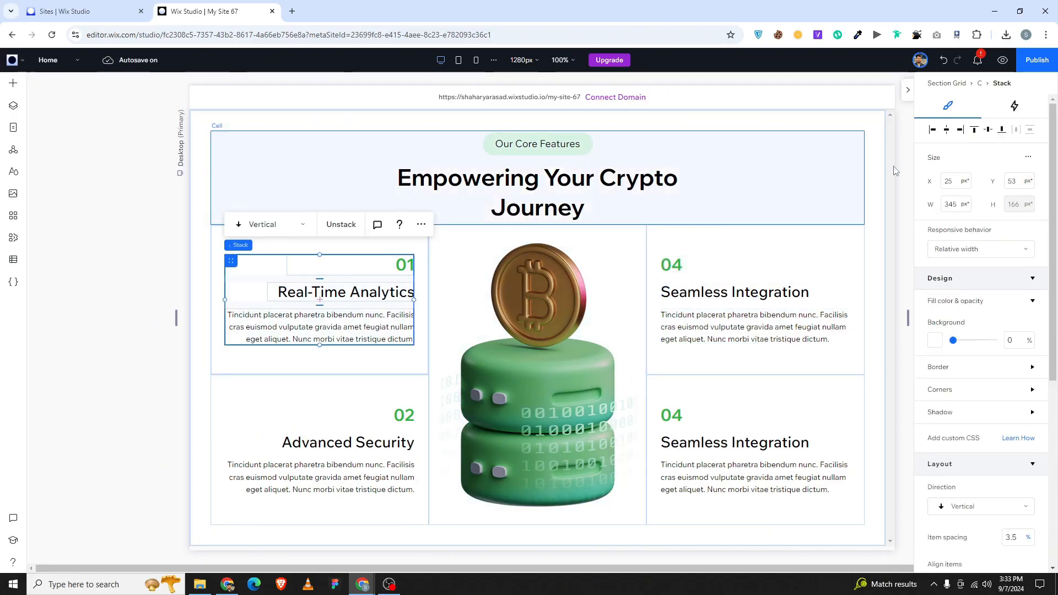
{"action": "left_click", "coordinate": [738, 292]}
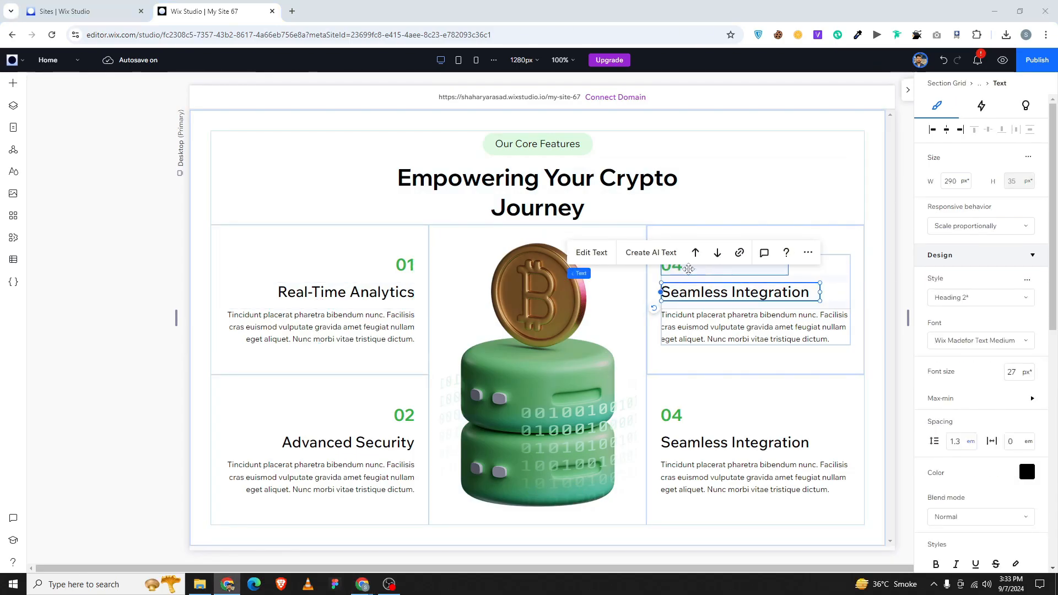
Renumber the top-right block to 03 and retitle it 'Scalable Solutions'.
{"action": "double_click", "coordinate": [767, 268]}
{"action": "type", "text": "03"}
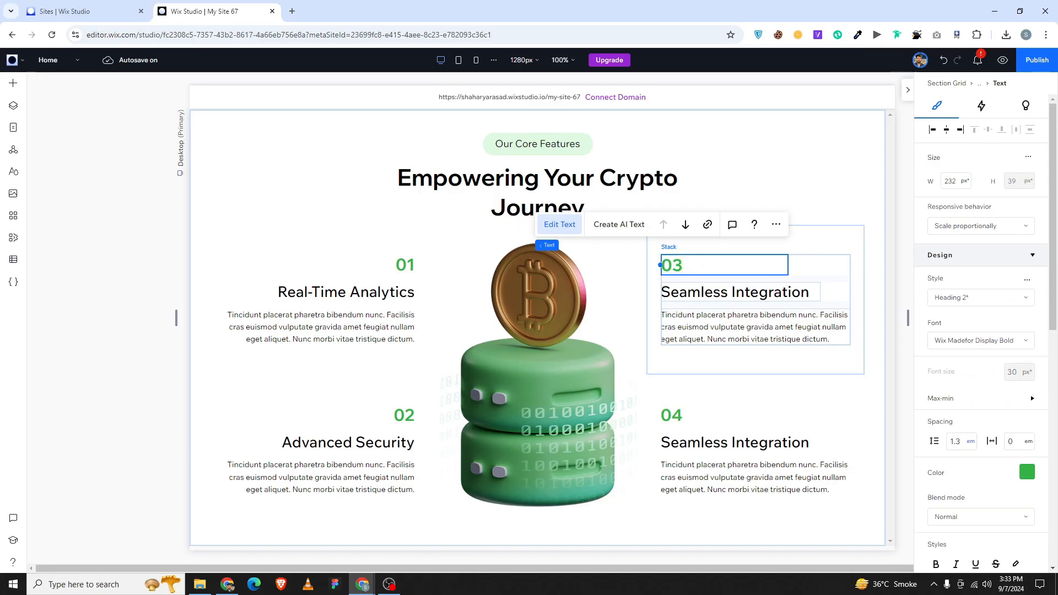
{"action": "key", "text": "alt+Tab"}
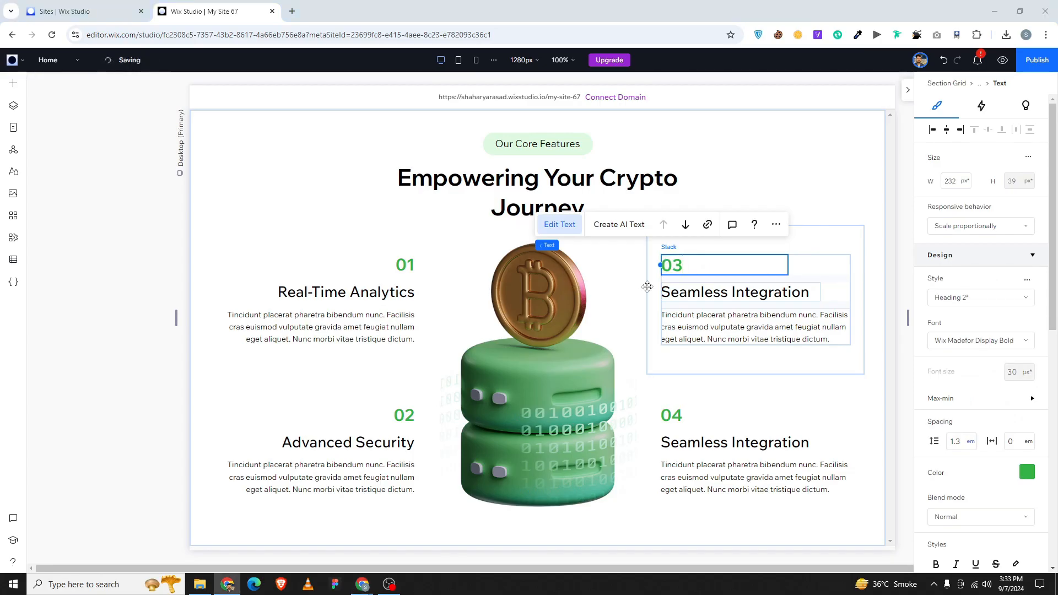
{"action": "key", "text": "alt+Tab"}
{"action": "double_click", "coordinate": [717, 289]}
{"action": "type", "text": "Scalable Solutions"}
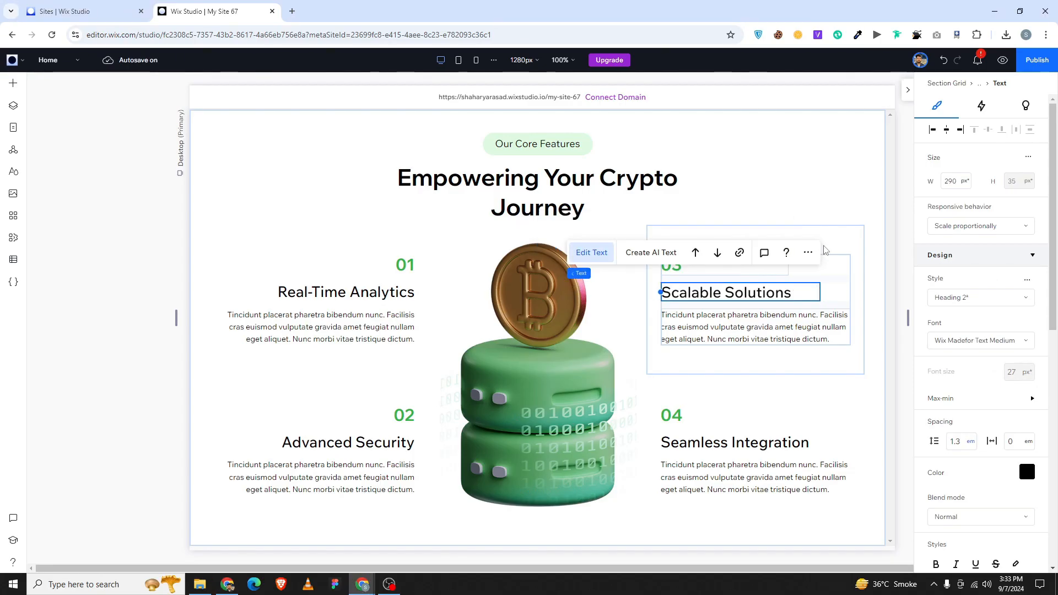
{"action": "left_click", "coordinate": [825, 250]}
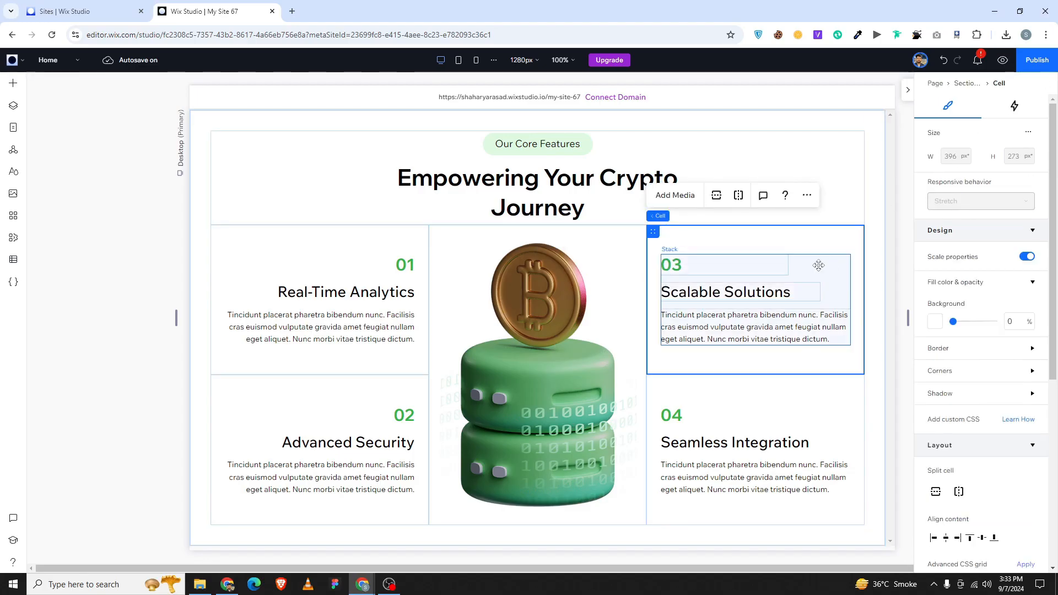
Publish the site on the free Wix Studio domain and close the Congratulations dialog.
{"action": "left_click", "coordinate": [1035, 59]}
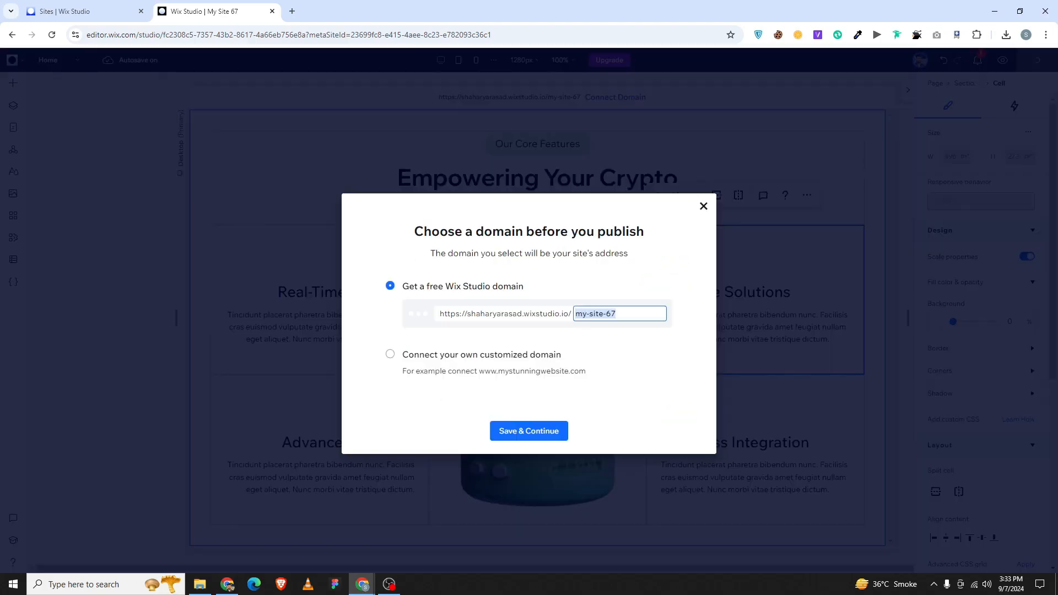
{"action": "left_click", "coordinate": [565, 433]}
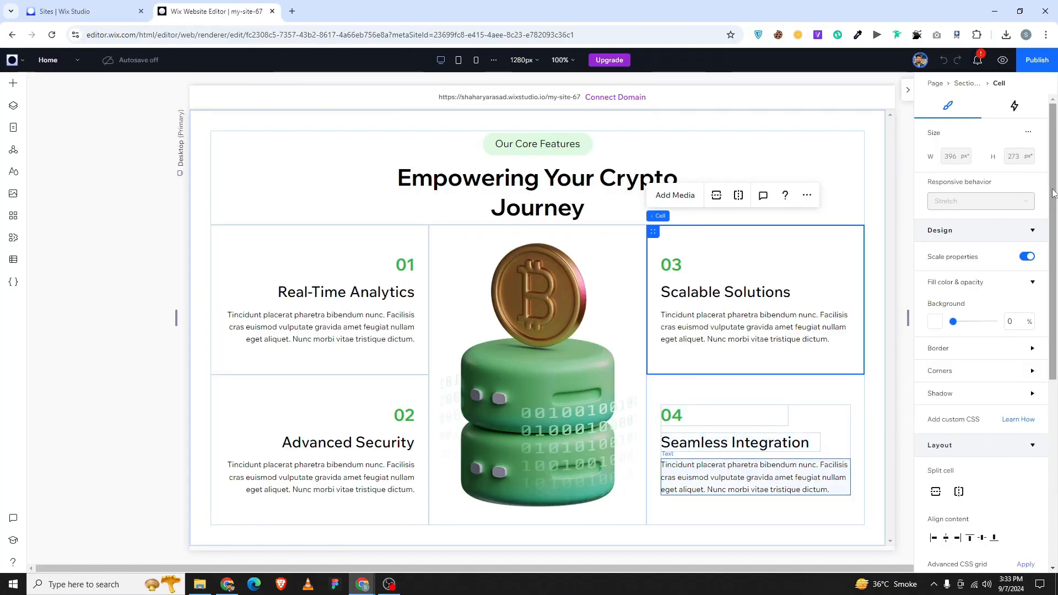
{"action": "key", "text": "alt+Tab"}
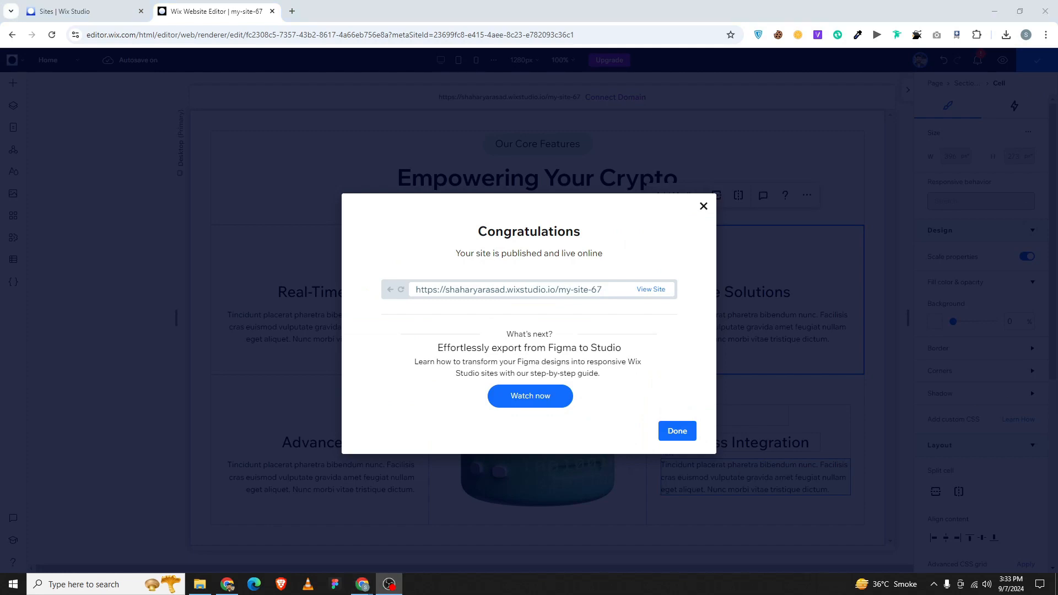
{"action": "left_click", "coordinate": [677, 430]}
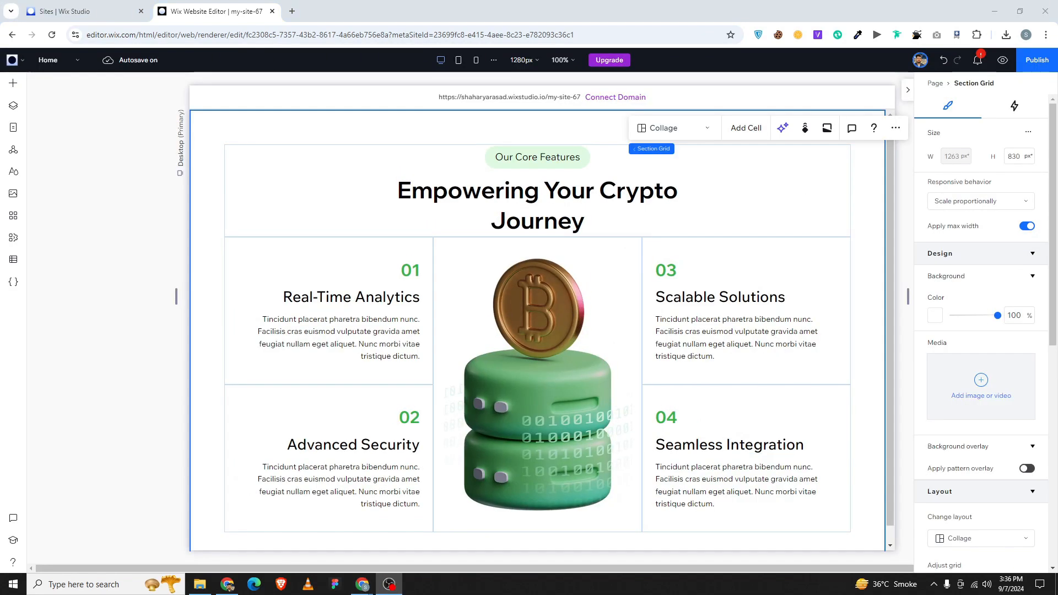
Set the grid height to 950 px and give the heading stack a Bounce entrance animation.
{"action": "left_click", "coordinate": [1013, 160]}
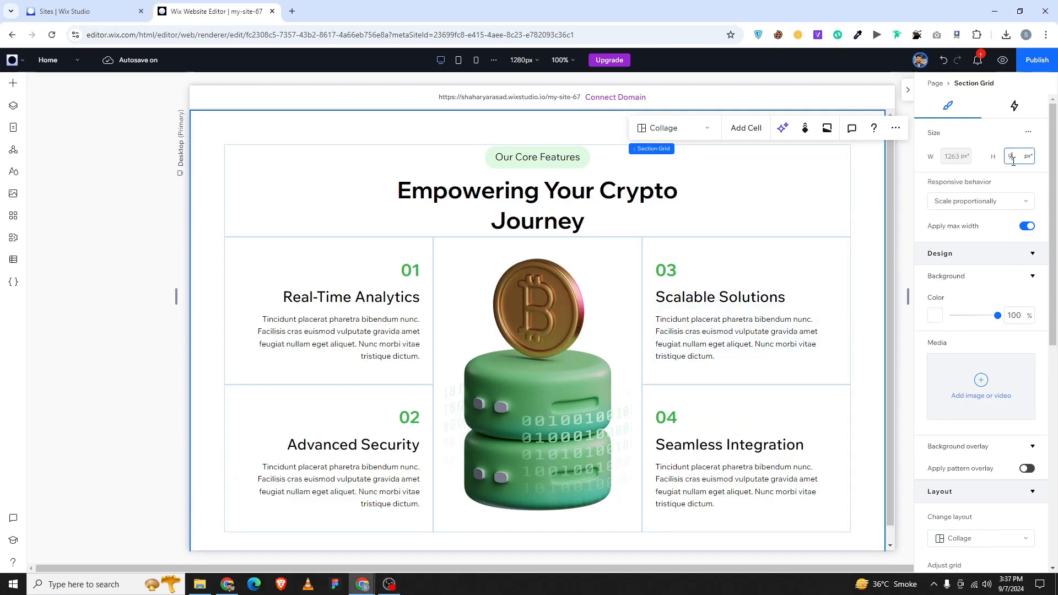
{"action": "key", "text": "Return"}
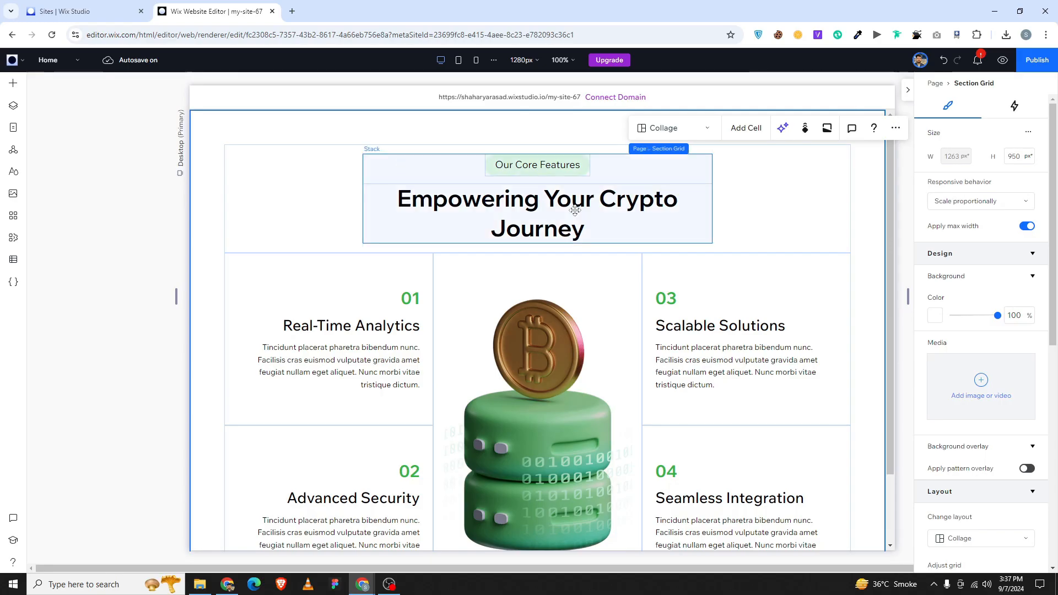
{"action": "left_click", "coordinate": [584, 173]}
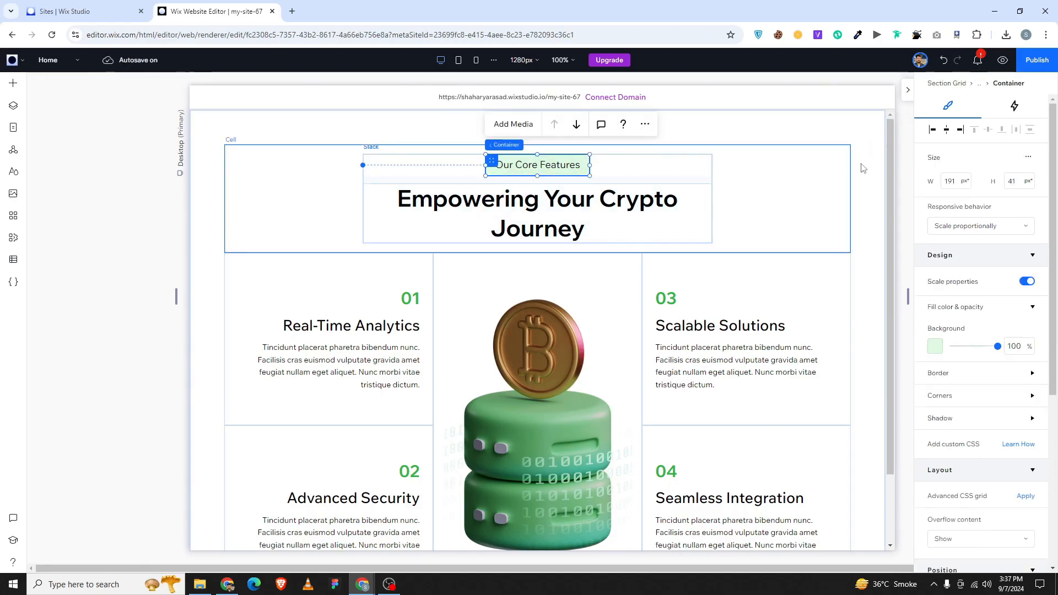
{"action": "left_click", "coordinate": [707, 159]}
{"action": "left_click", "coordinate": [1013, 107]}
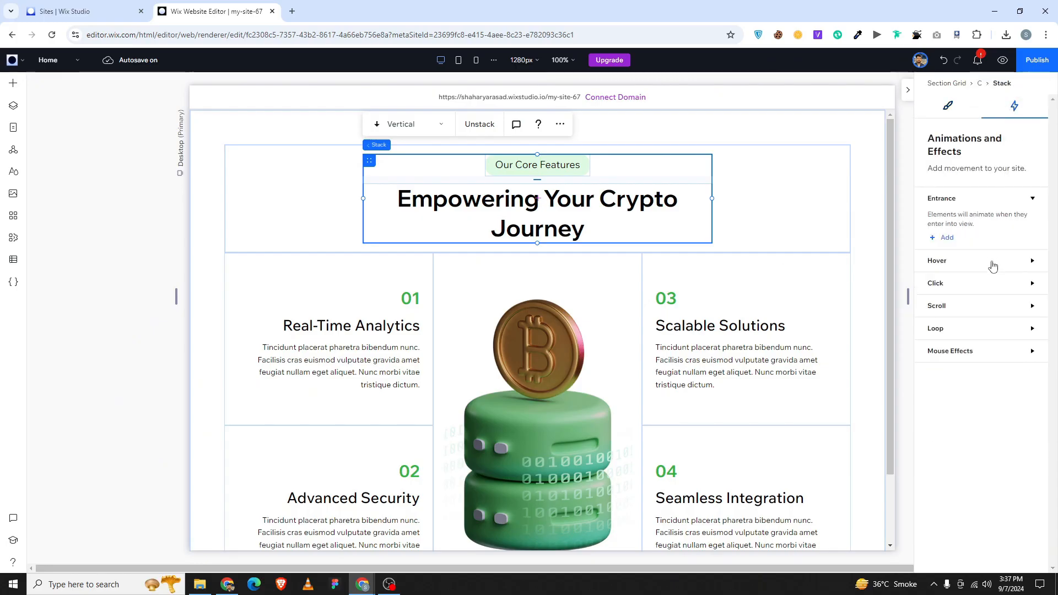
{"action": "left_click", "coordinate": [945, 238]}
{"action": "left_click", "coordinate": [981, 271]}
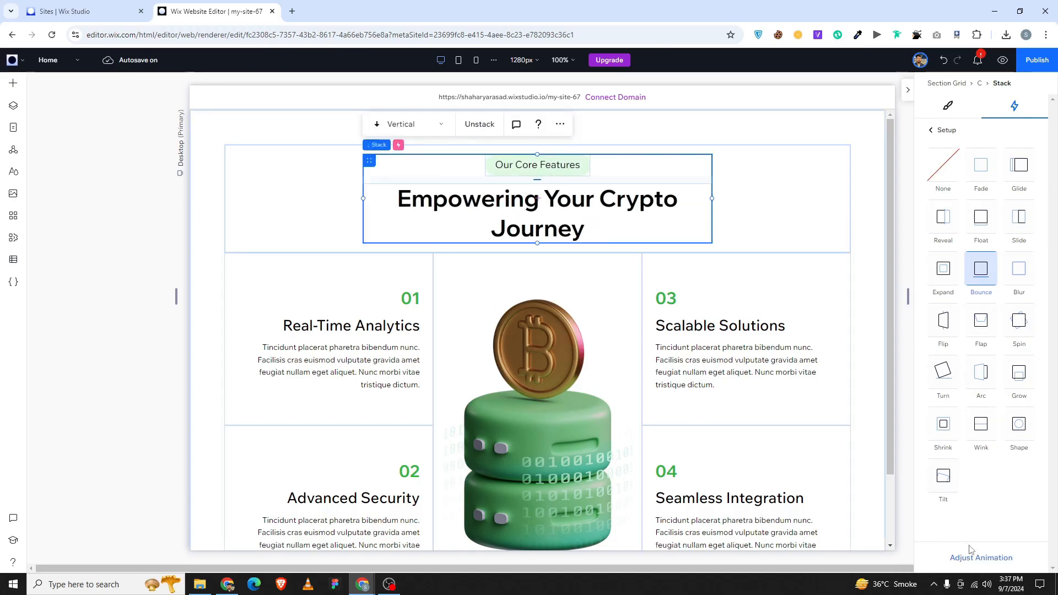
Raise the bounce intensity to 1.4, preview it, and close the animation settings.
{"action": "left_click", "coordinate": [992, 558]}
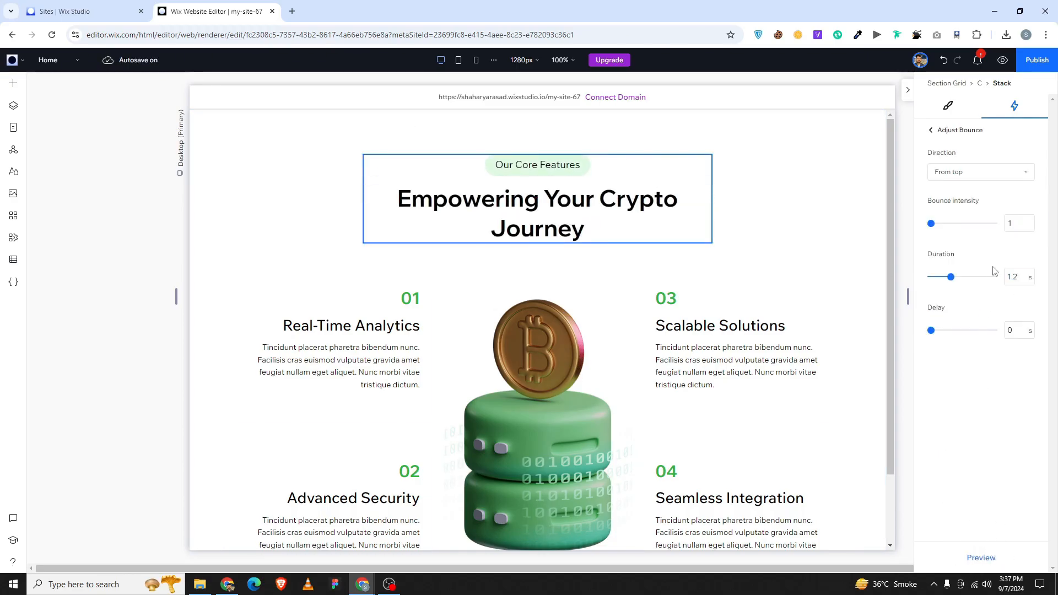
{"action": "left_click", "coordinate": [991, 562]}
{"action": "left_click", "coordinate": [1019, 220]}
{"action": "key", "text": "Up"}
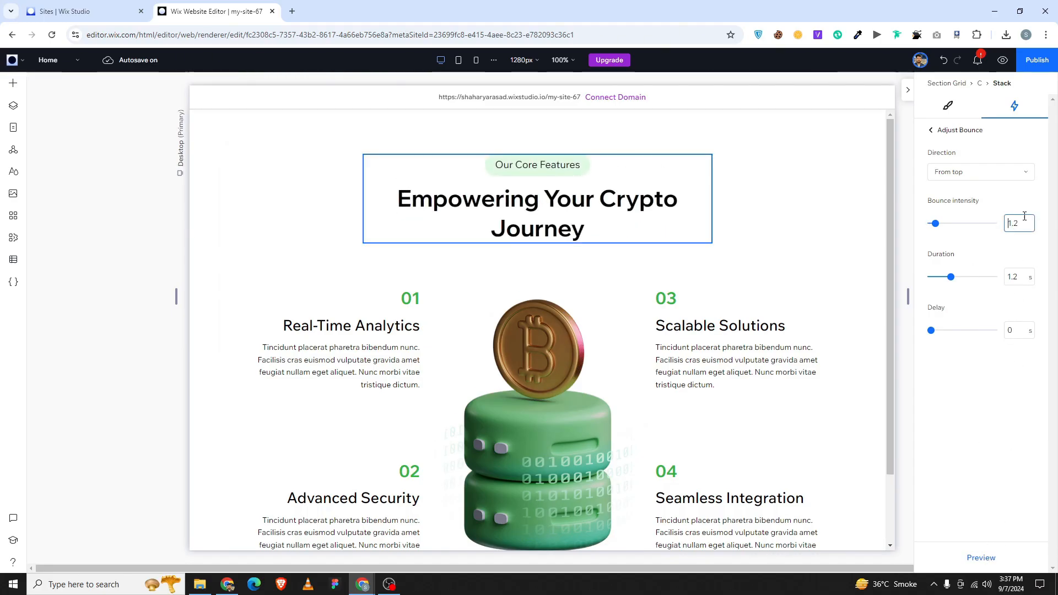
{"action": "key", "text": "Up"}
{"action": "key", "text": "Up"}
{"action": "left_click", "coordinate": [982, 557]}
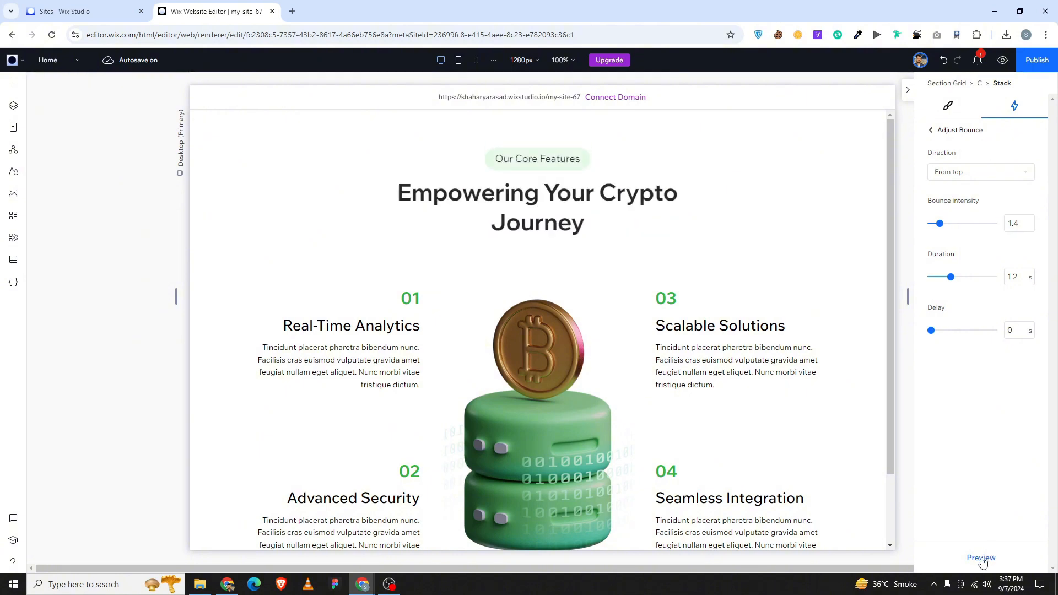
{"action": "left_click", "coordinate": [933, 131]}
{"action": "left_click", "coordinate": [933, 130]}
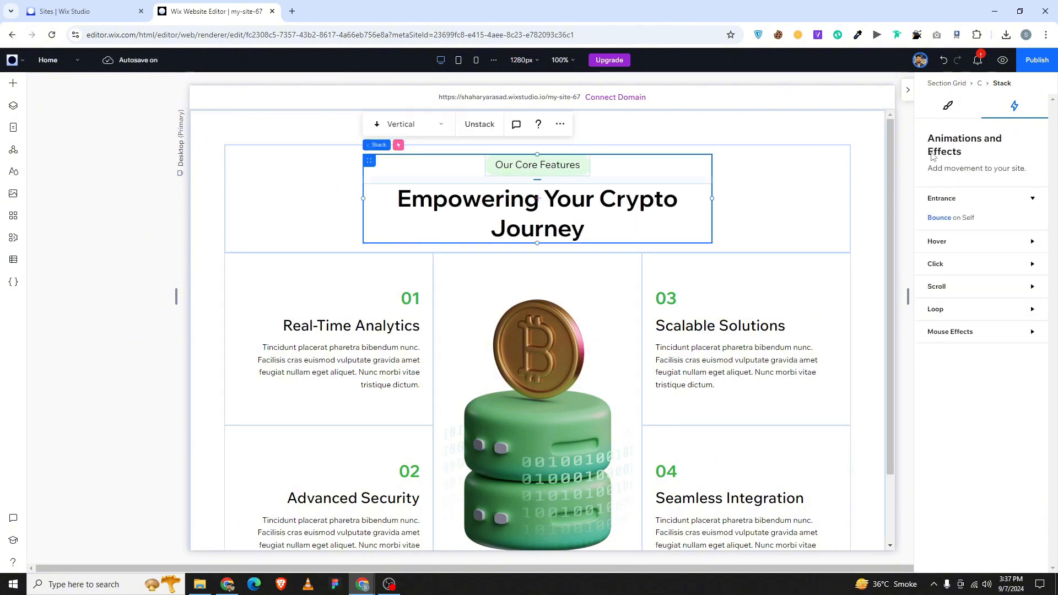
{"action": "left_click", "coordinate": [901, 170]}
{"action": "left_click", "coordinate": [907, 91]}
{"action": "scroll", "coordinate": [455, 271], "scroll_direction": "down", "scroll_amount": 3}
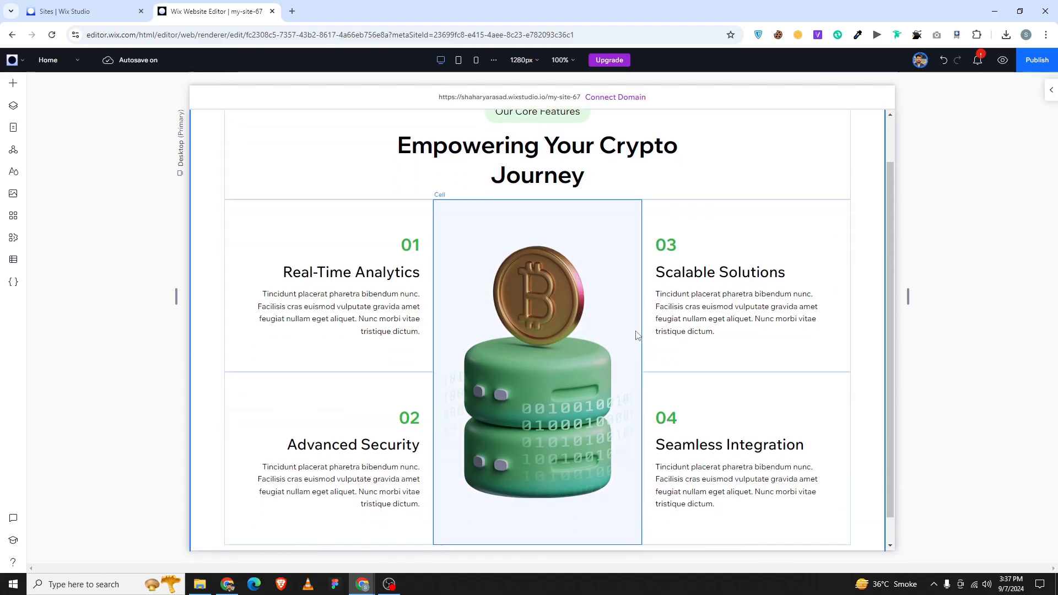
Add a scroll Move animation to the section grid's card 01 stack.
{"action": "left_click", "coordinate": [208, 221]}
{"action": "scroll", "coordinate": [229, 232], "scroll_direction": "up", "scroll_amount": 2}
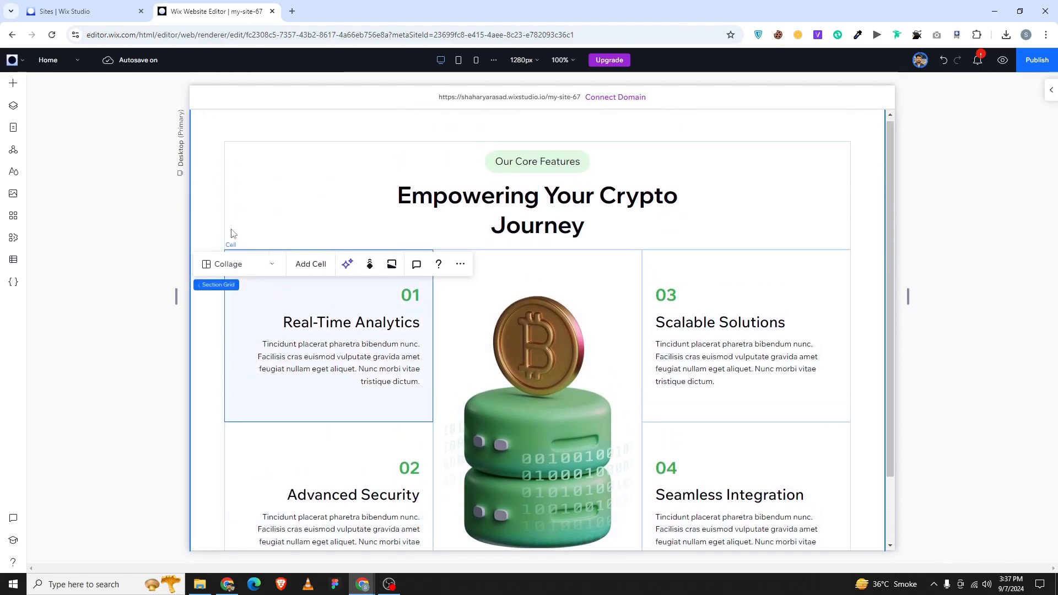
{"action": "left_click", "coordinate": [1050, 90]}
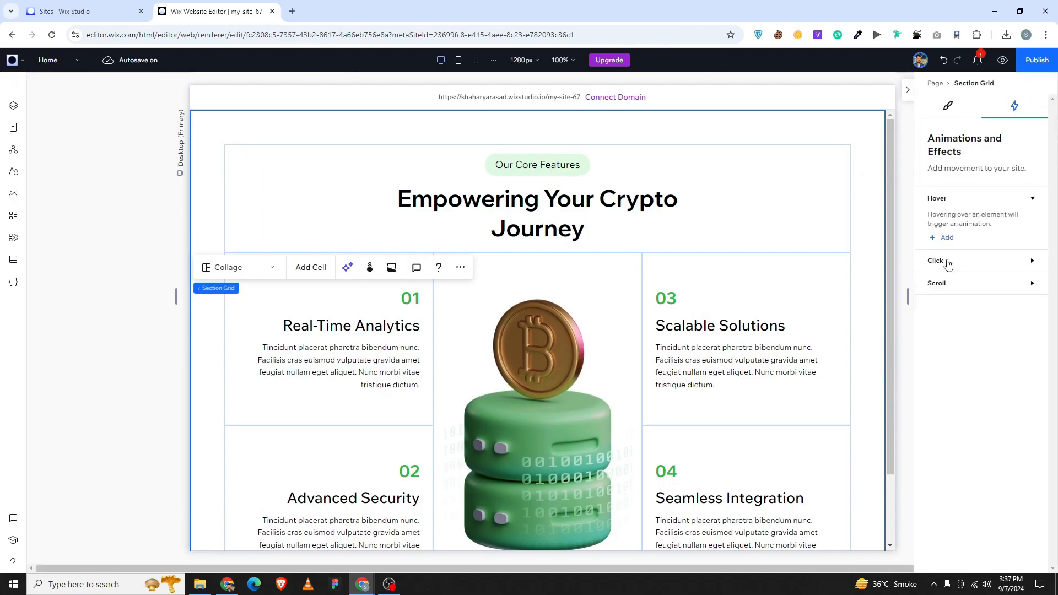
{"action": "left_click", "coordinate": [949, 283]}
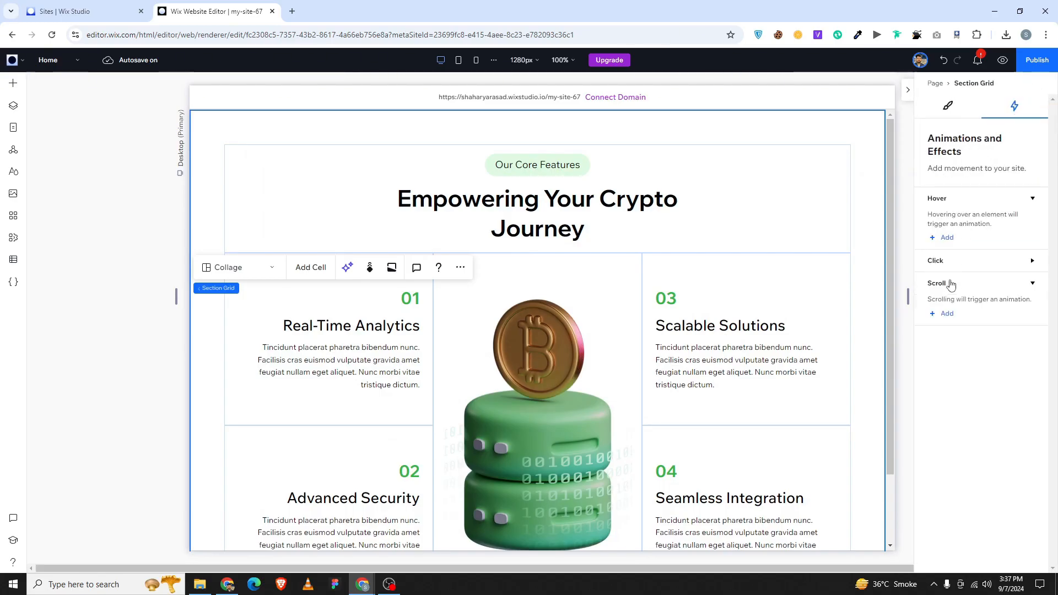
{"action": "left_click", "coordinate": [944, 314]}
{"action": "left_click", "coordinate": [981, 172]}
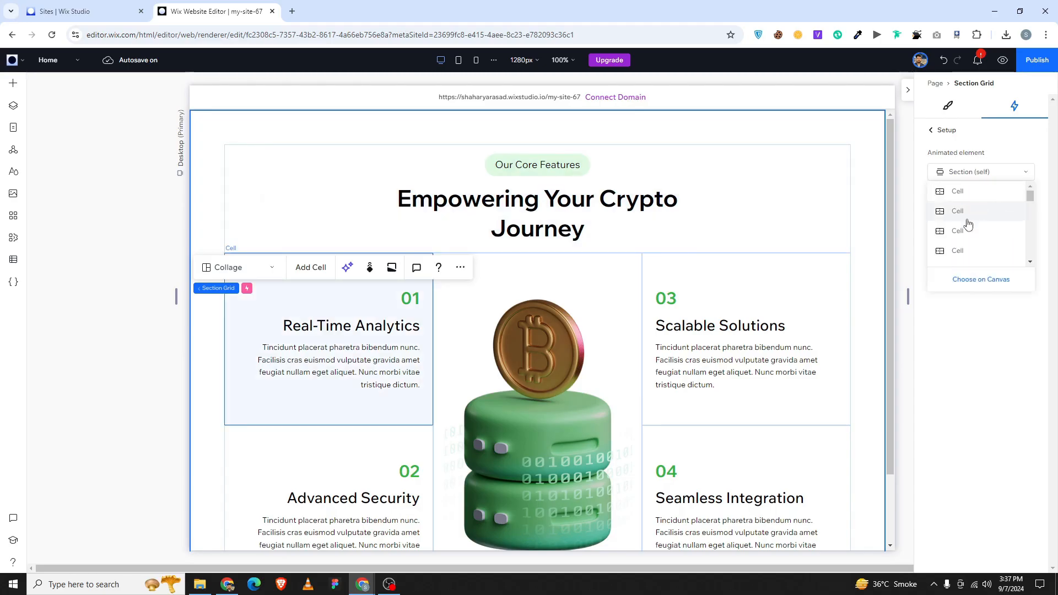
{"action": "scroll", "coordinate": [969, 223], "scroll_direction": "down", "scroll_amount": 3}
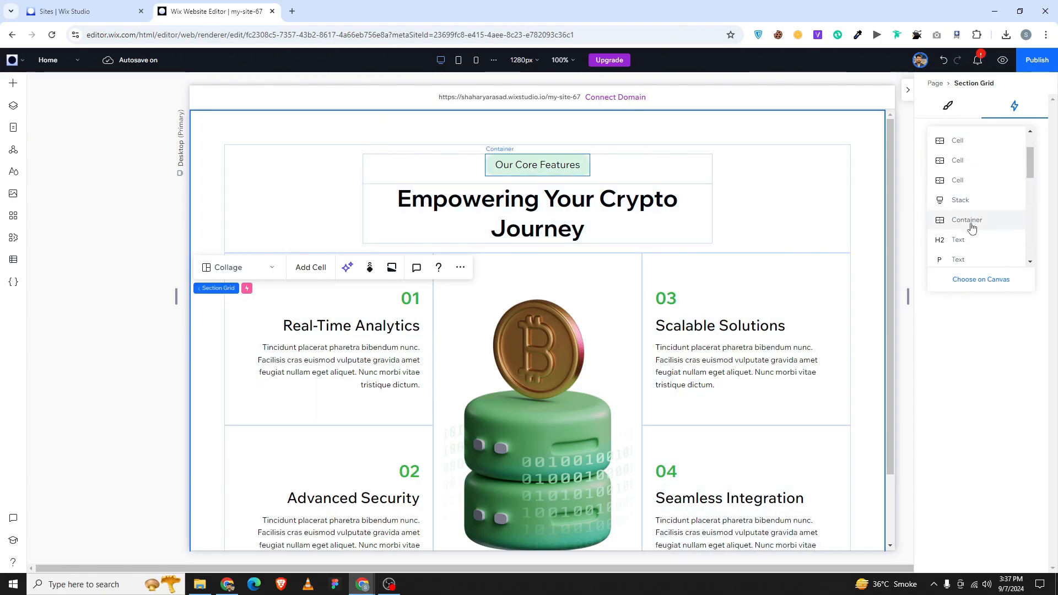
{"action": "scroll", "coordinate": [955, 241], "scroll_direction": "down", "scroll_amount": 2}
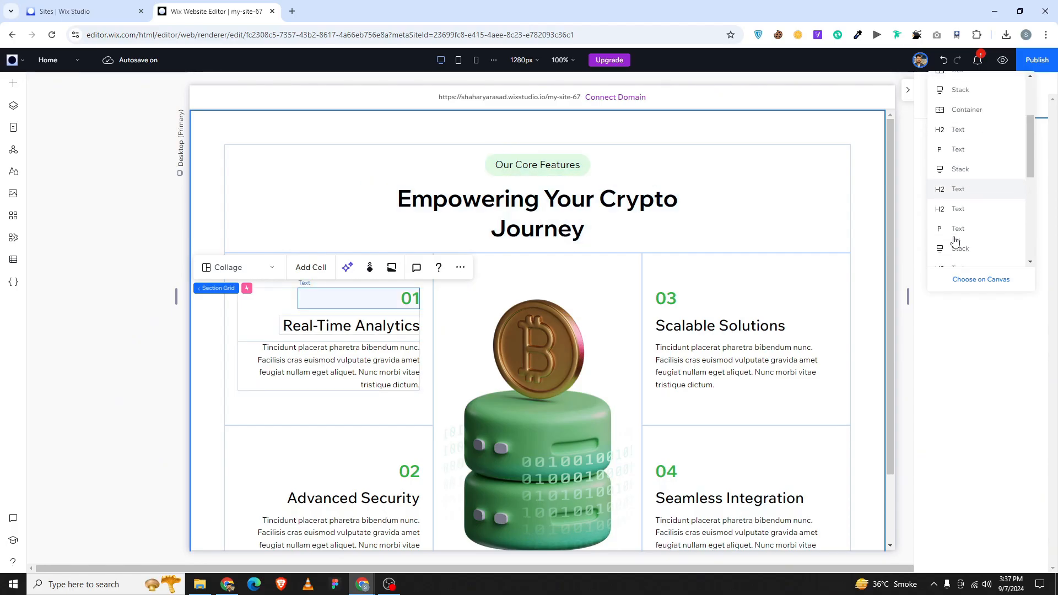
{"action": "left_click", "coordinate": [960, 169]}
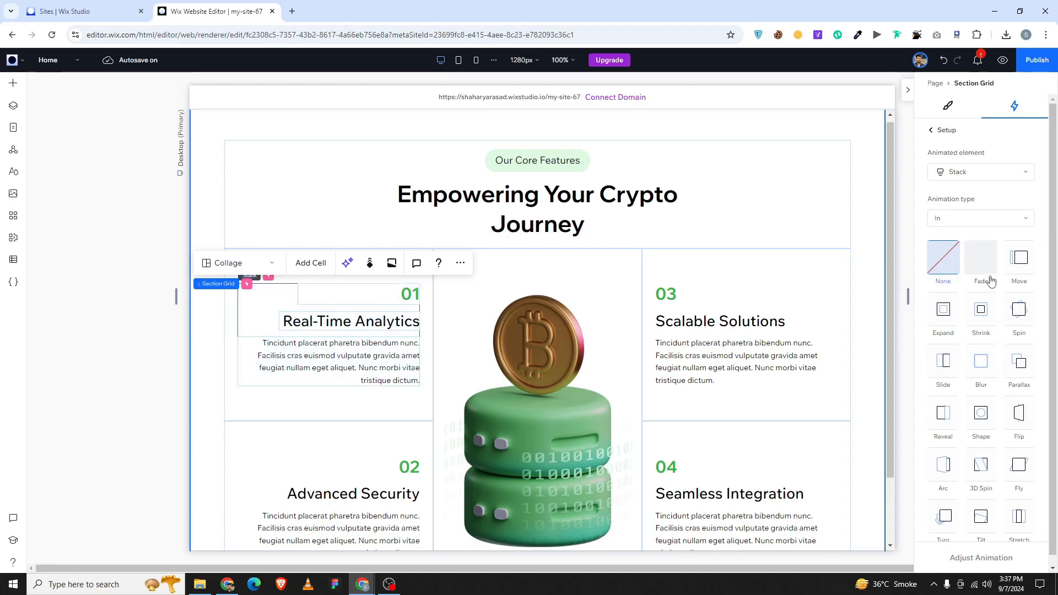
{"action": "left_click", "coordinate": [1028, 258]}
Set card 01's Move angle to about 270° and its animation area to 28–55%.
{"action": "left_click", "coordinate": [980, 557]}
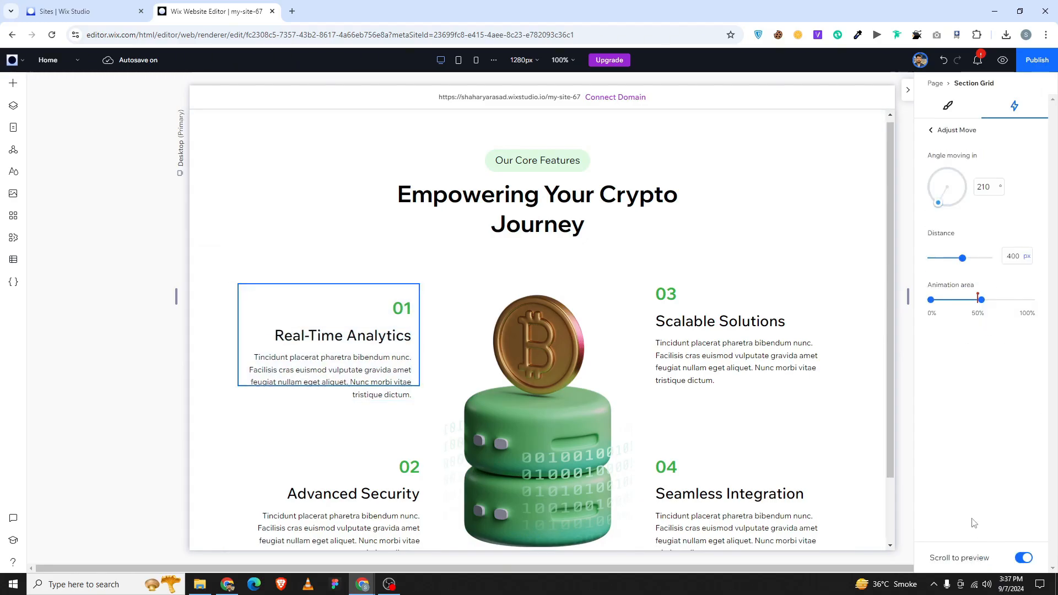
{"action": "left_click_drag", "start_coordinate": [938, 202], "coordinate": [910, 196]}
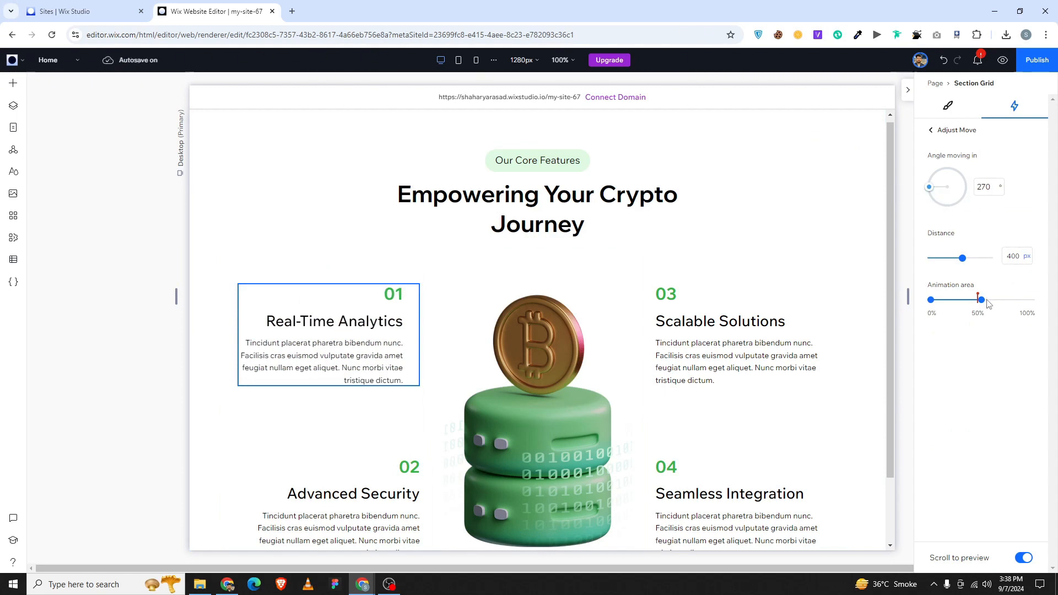
{"action": "left_click", "coordinate": [931, 300]}
{"action": "type", "text": "280"}
{"action": "key", "text": "Return"}
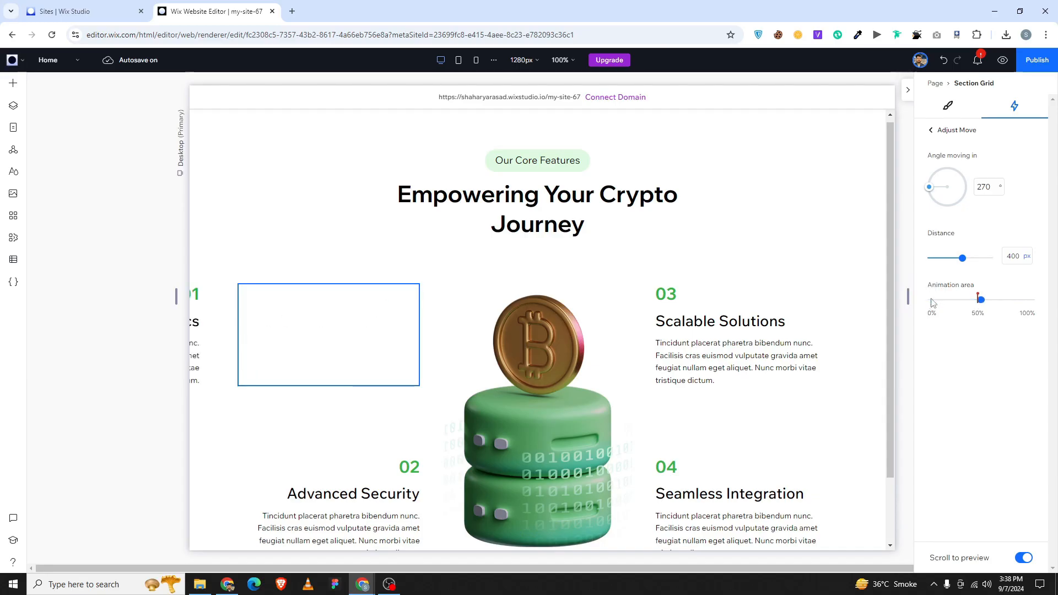
{"action": "left_click", "coordinate": [976, 292]}
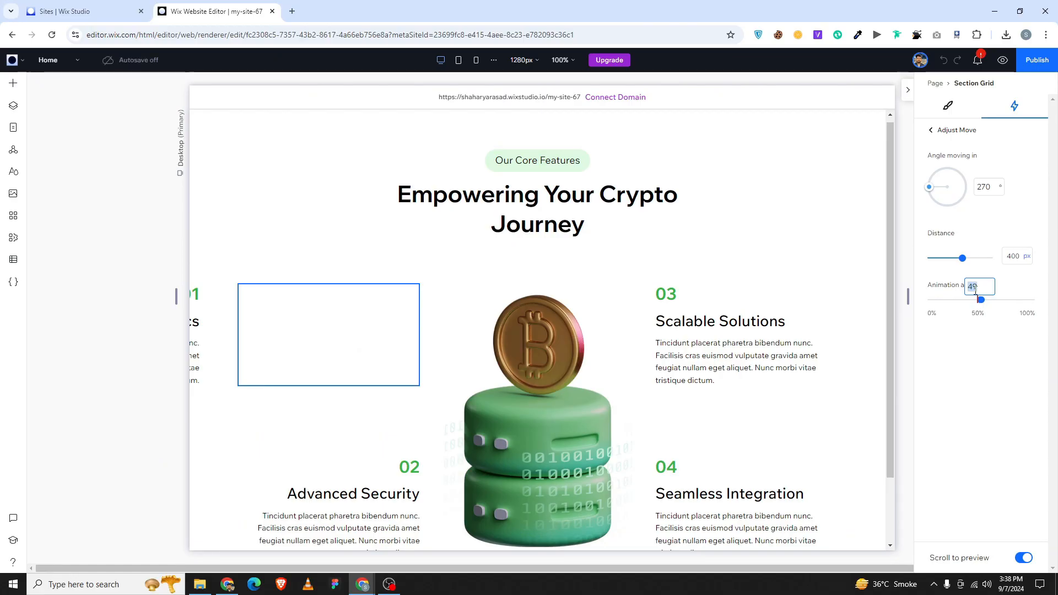
{"action": "type", "text": "28"}
{"action": "key", "text": "Return"}
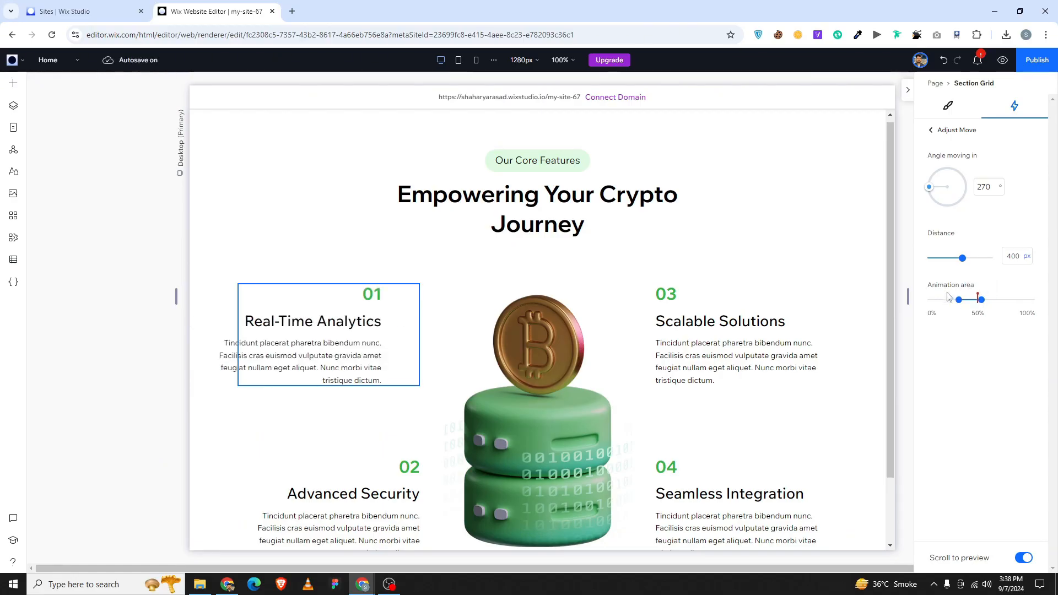
{"action": "left_click", "coordinate": [979, 286]}
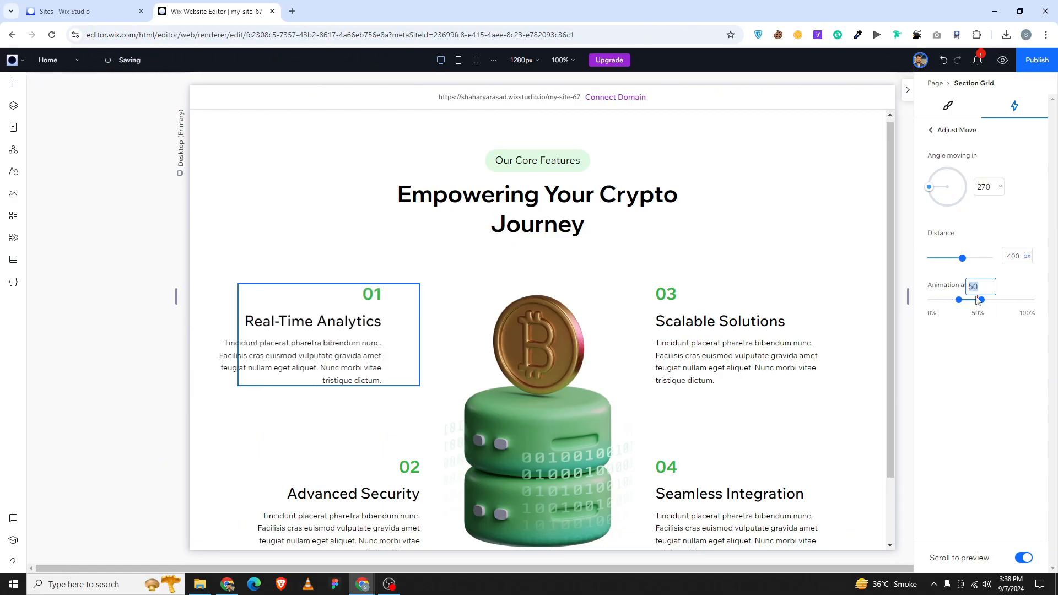
{"action": "type", "text": "55"}
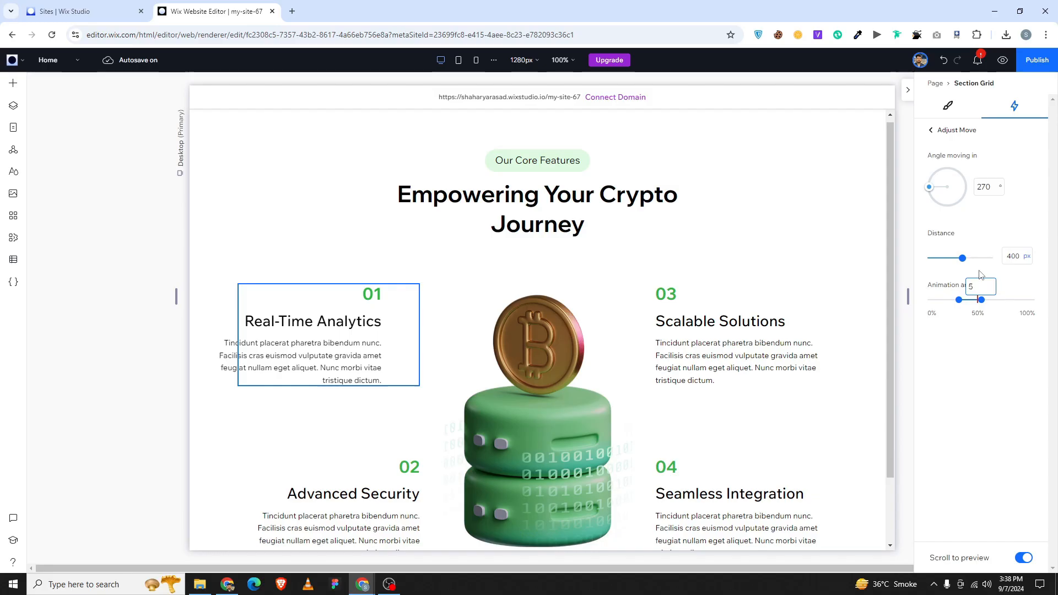
{"action": "key", "text": "Return"}
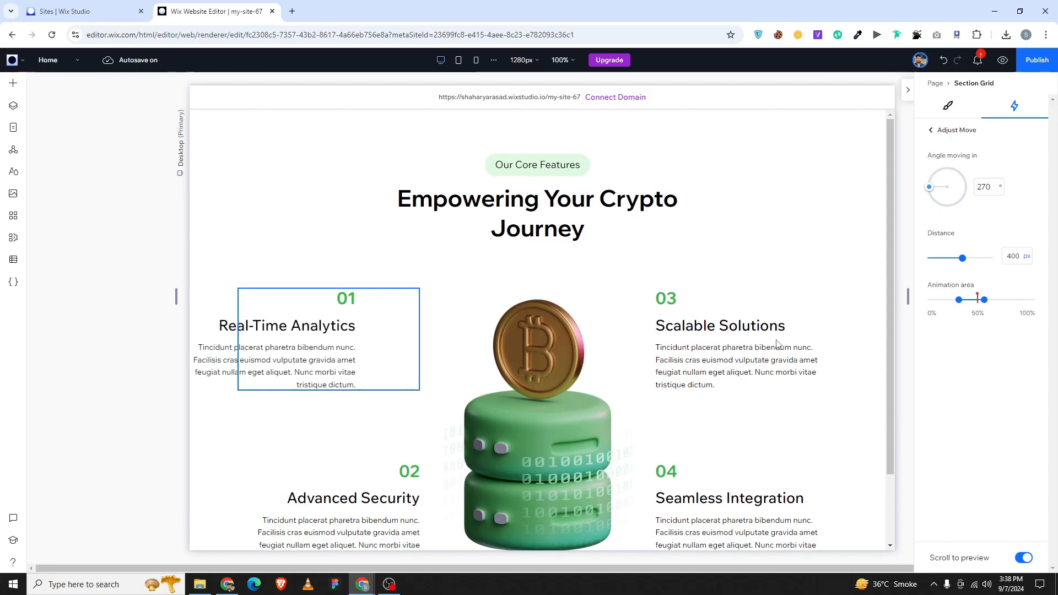
{"action": "scroll", "coordinate": [777, 325], "scroll_direction": "down", "scroll_amount": 2}
{"action": "scroll", "coordinate": [776, 325], "scroll_direction": "up", "scroll_amount": 2}
{"action": "scroll", "coordinate": [777, 325], "scroll_direction": "down", "scroll_amount": 2}
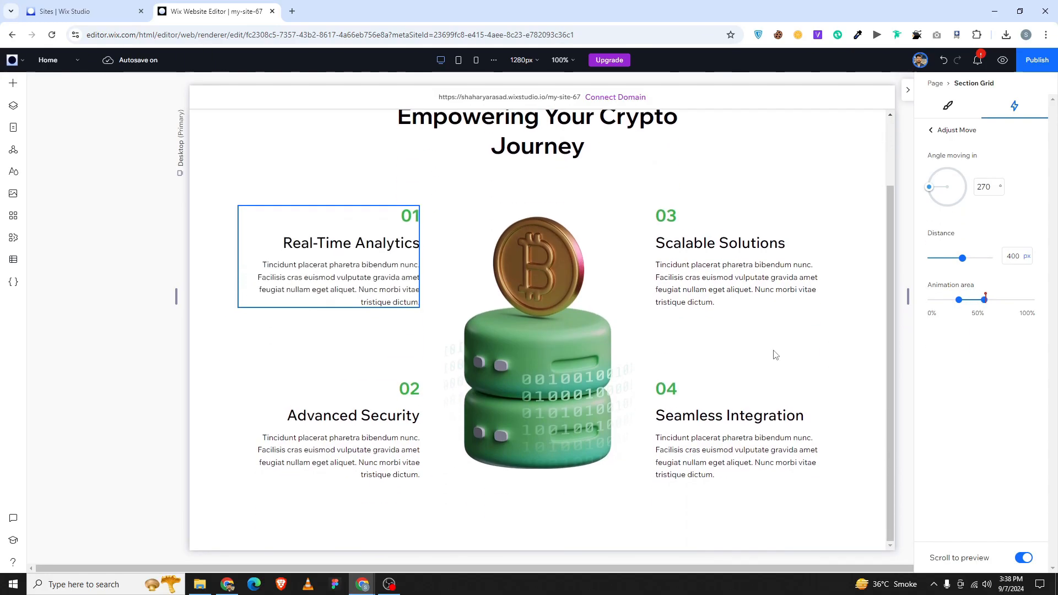
{"action": "scroll", "coordinate": [747, 270], "scroll_direction": "up", "scroll_amount": 2}
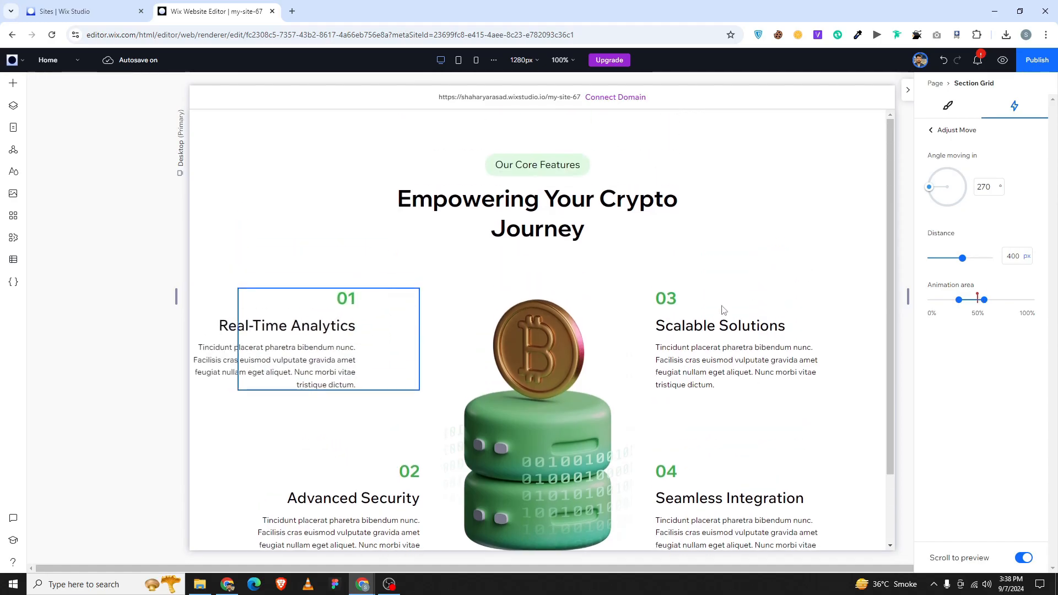
{"action": "left_click", "coordinate": [938, 132]}
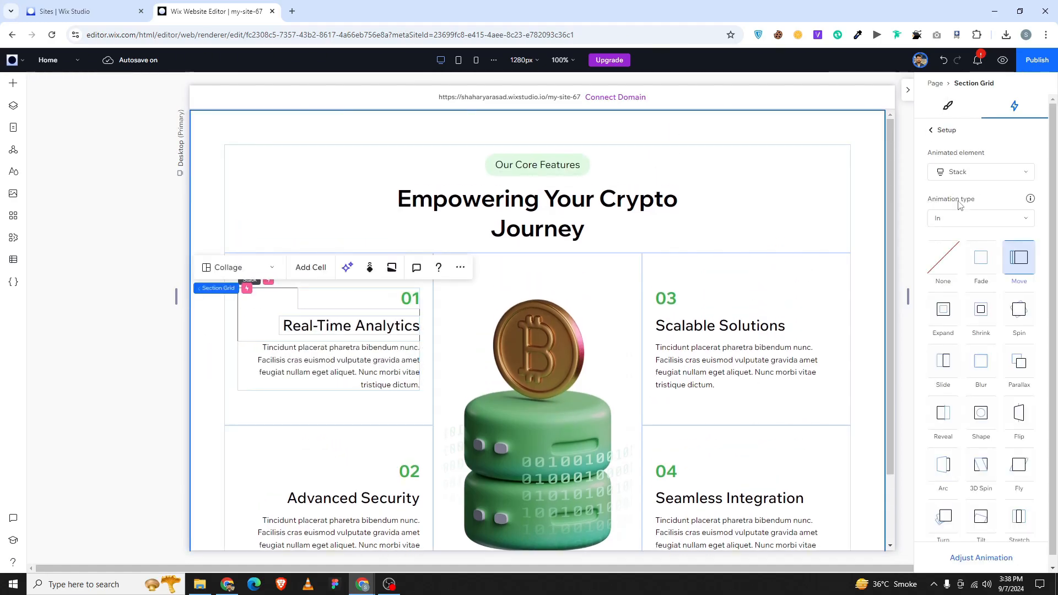
Add a scroll Move animation to the card 02 stack, picked on the canvas.
{"action": "left_click", "coordinate": [932, 130]}
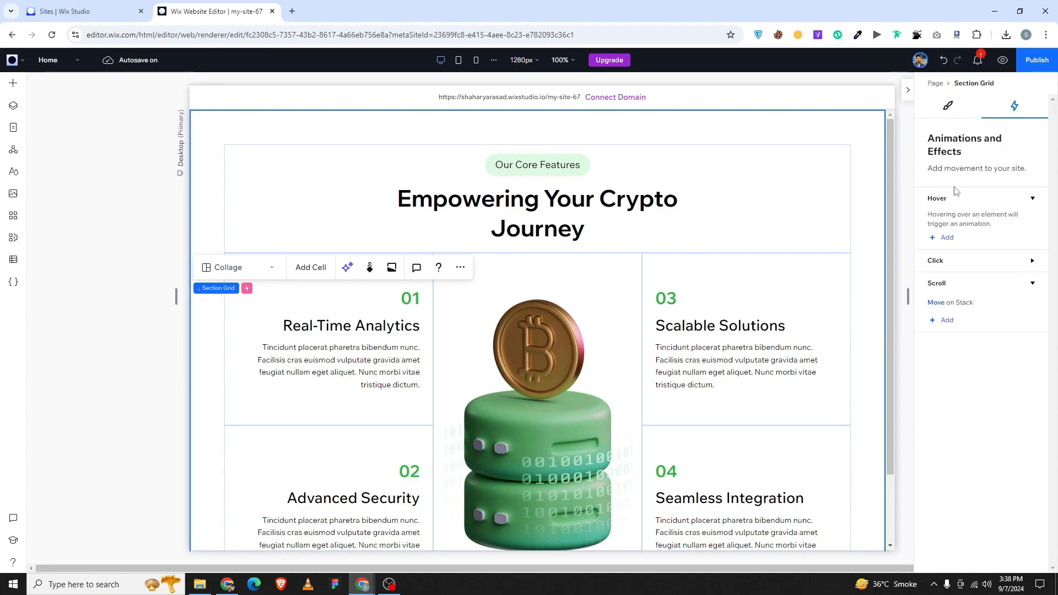
{"action": "left_click", "coordinate": [962, 323]}
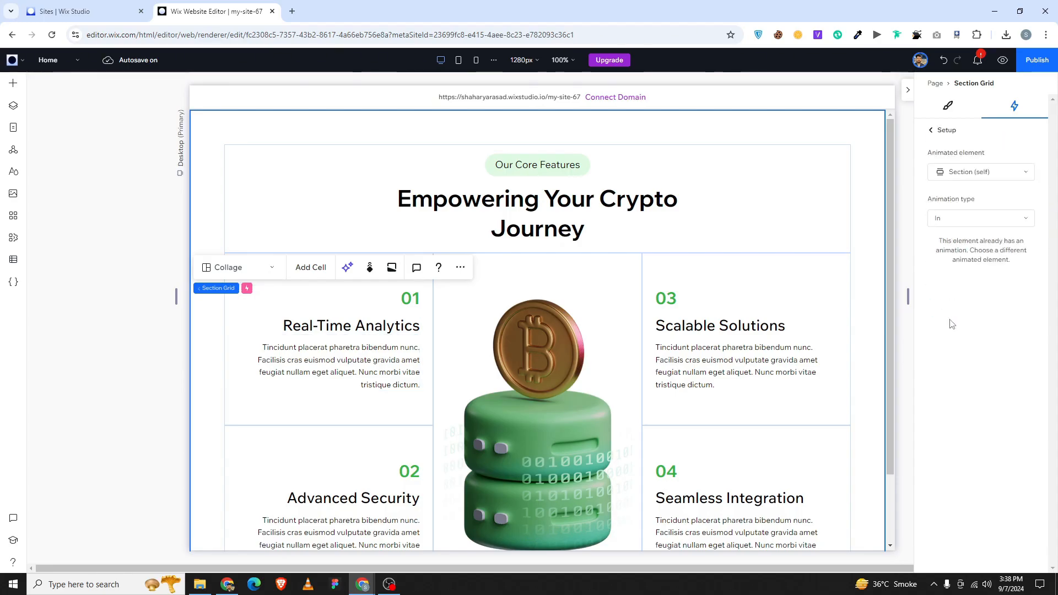
{"action": "left_click", "coordinate": [969, 172]}
{"action": "scroll", "coordinate": [977, 249], "scroll_direction": "down", "scroll_amount": 5}
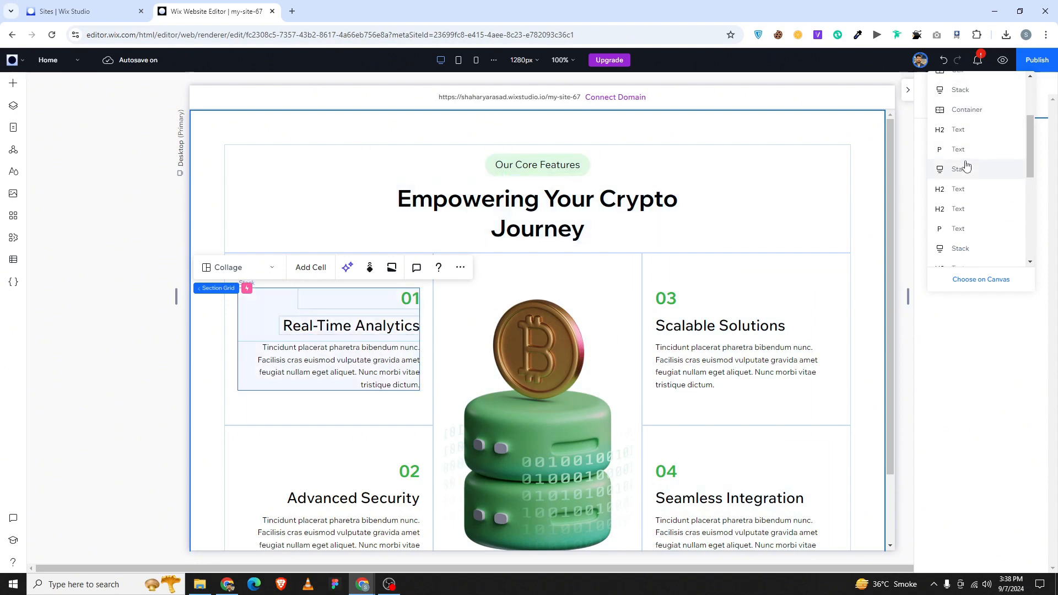
{"action": "left_click", "coordinate": [966, 287]}
{"action": "left_click", "coordinate": [284, 488]}
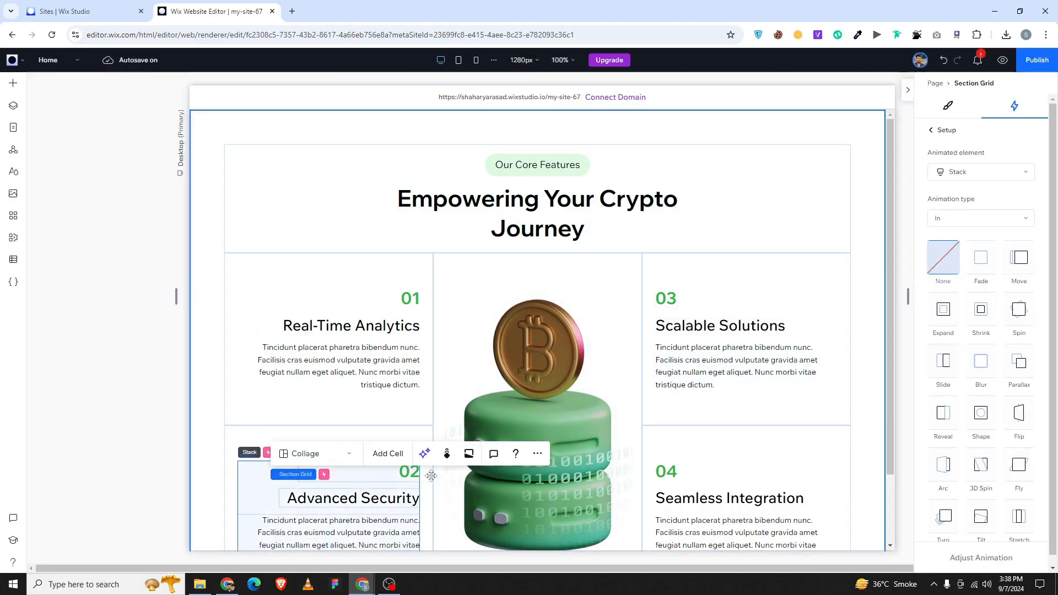
{"action": "left_click", "coordinate": [1020, 259]}
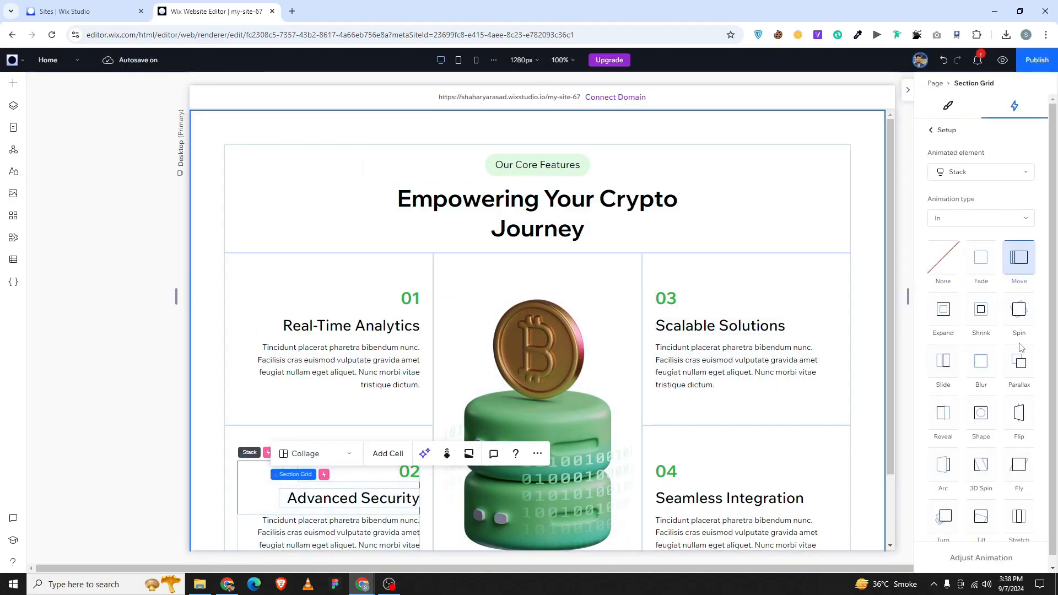
Set card 02's Move angle to 270° and its animation area to about 28–53%.
{"action": "left_click", "coordinate": [981, 558]}
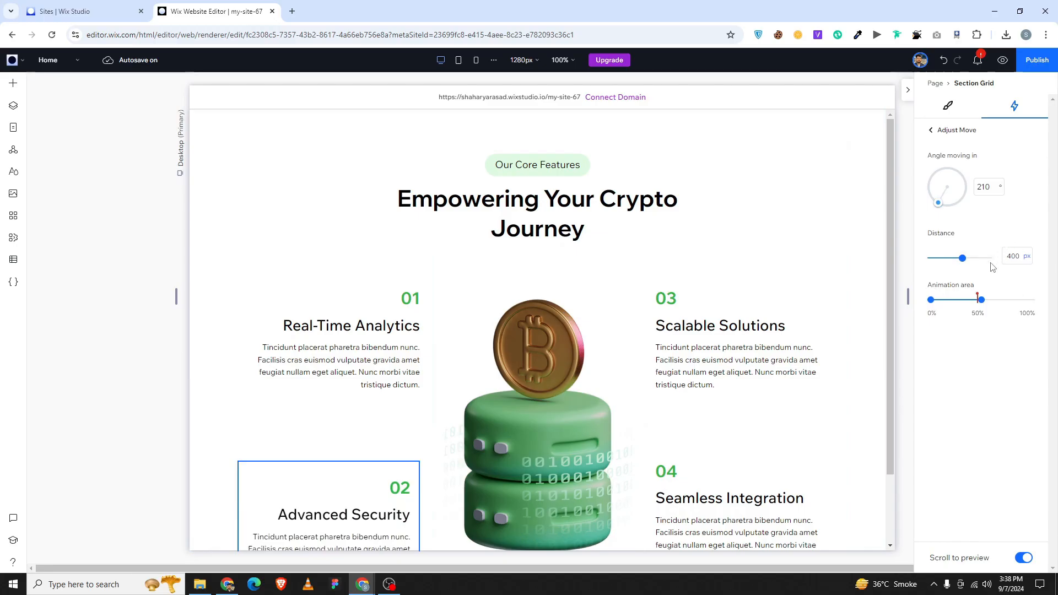
{"action": "left_click_drag", "start_coordinate": [942, 206], "coordinate": [914, 198]}
{"action": "type", "text": "270"}
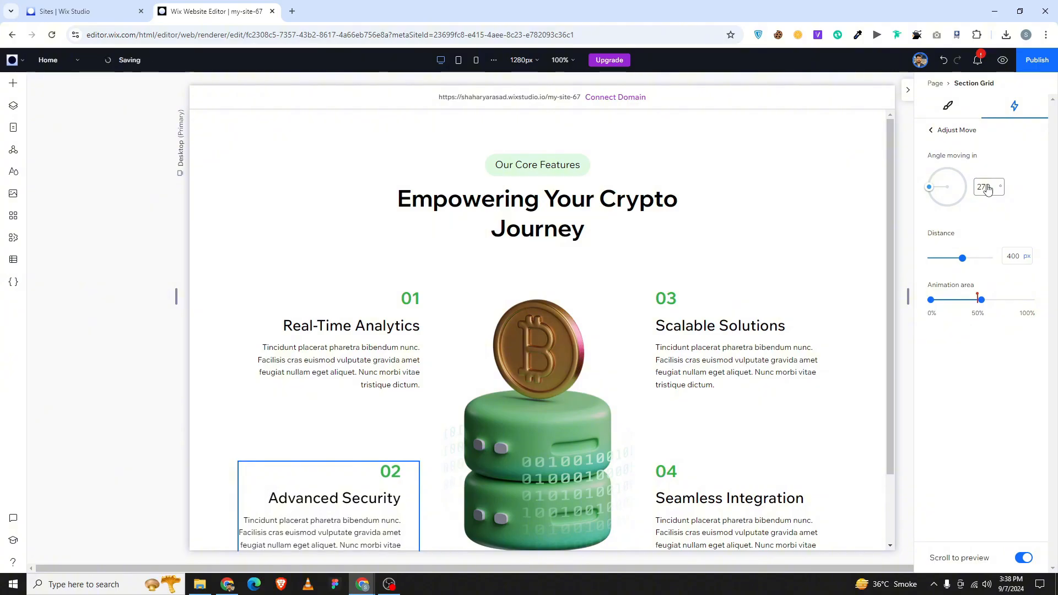
{"action": "left_click", "coordinate": [982, 283]}
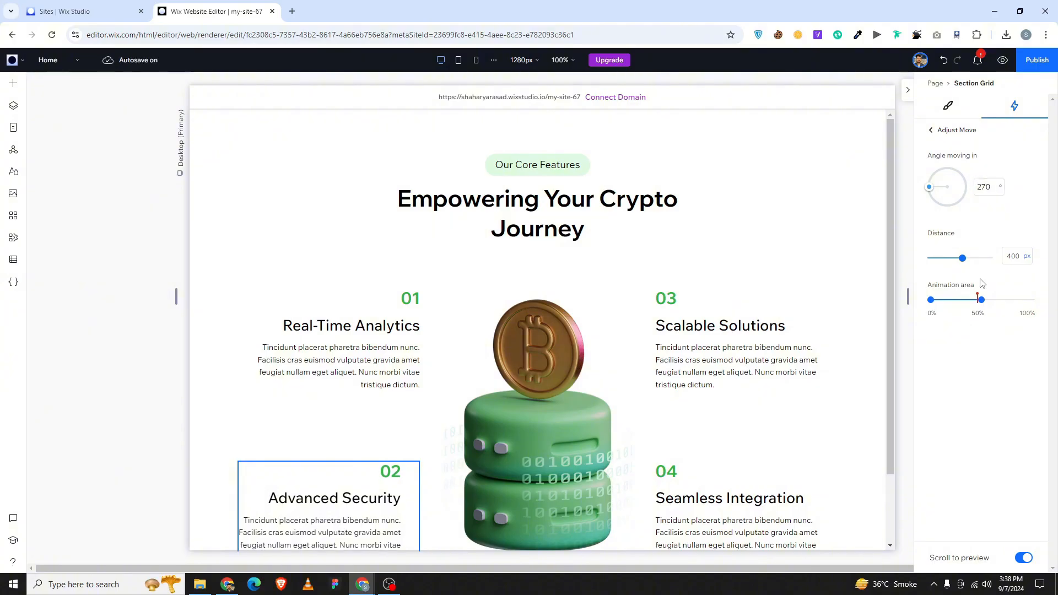
{"action": "double_click", "coordinate": [933, 302]}
{"action": "type", "text": "28"}
{"action": "double_click", "coordinate": [981, 302]}
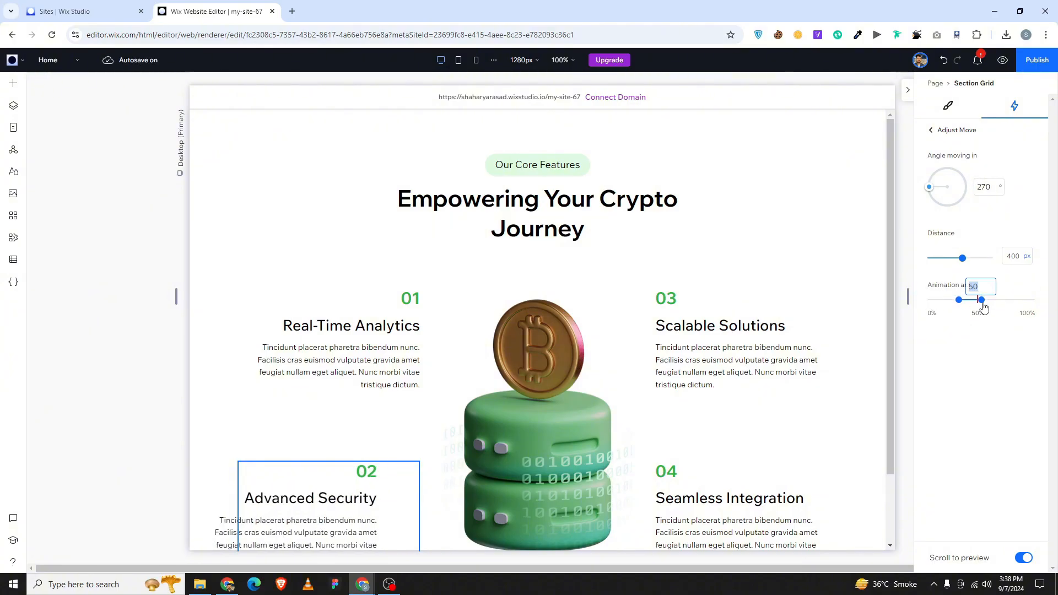
{"action": "type", "text": "23"}
{"action": "key", "text": "Return"}
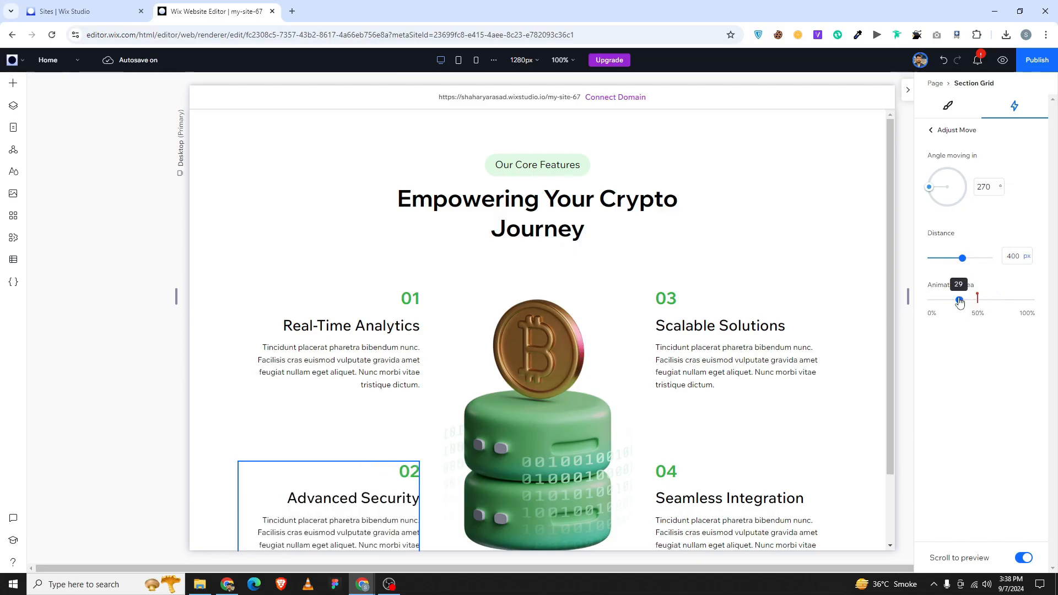
{"action": "double_click", "coordinate": [960, 301]}
{"action": "type", "text": "53"}
{"action": "key", "text": "Return"}
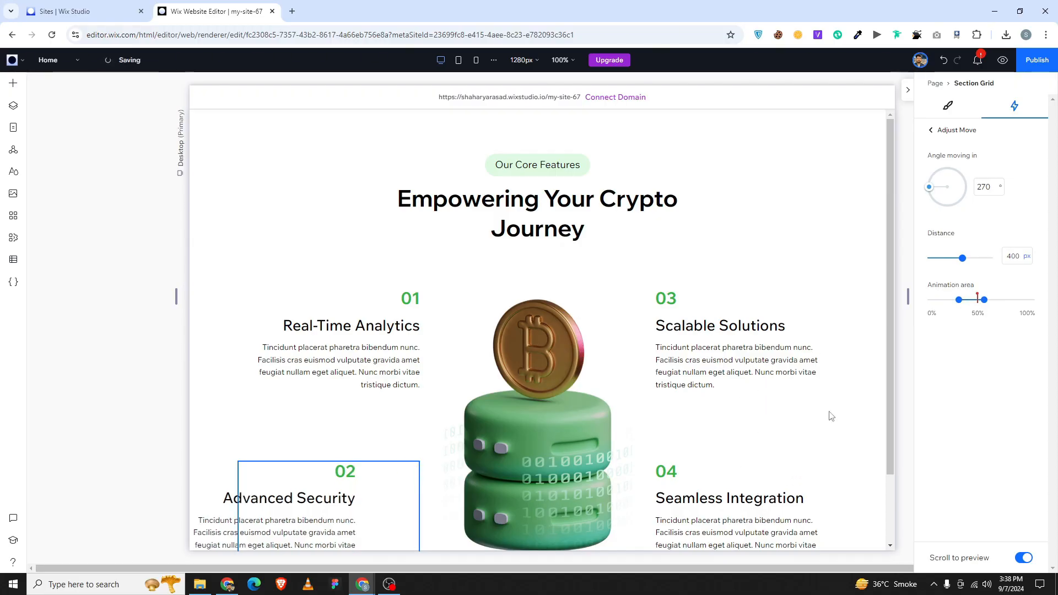
{"action": "left_click", "coordinate": [931, 131]}
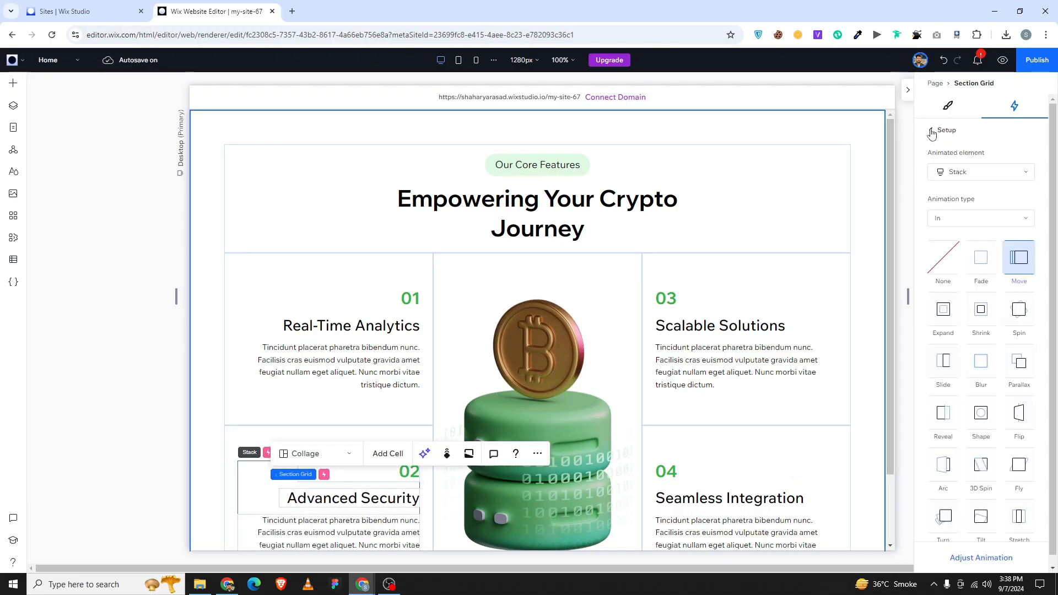
Add a scroll Move animation to the 03 feature stack, picked on the canvas.
{"action": "left_click", "coordinate": [932, 131]}
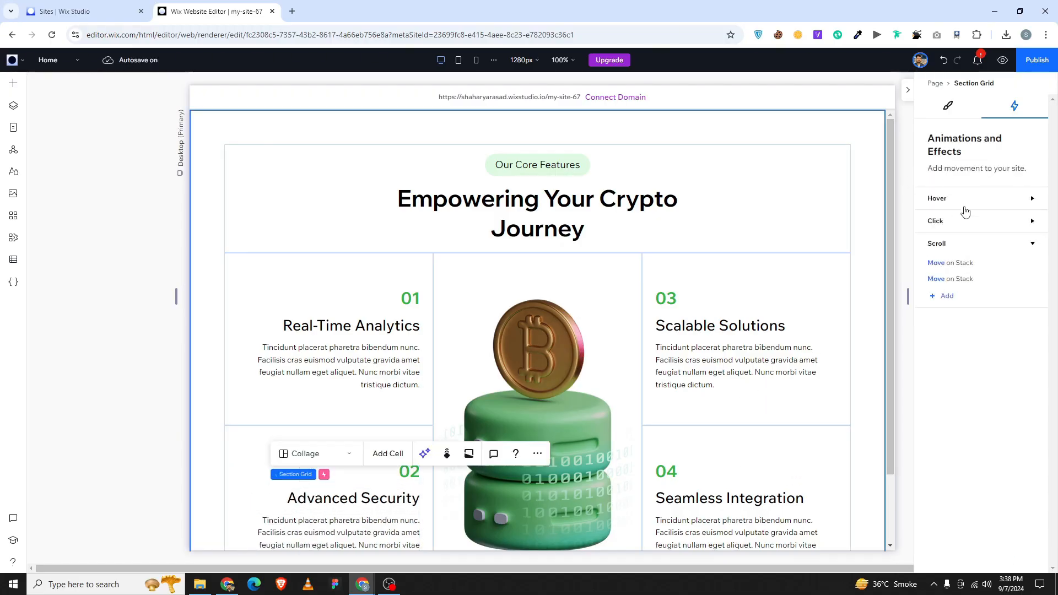
{"action": "left_click", "coordinate": [947, 298]}
{"action": "left_click", "coordinate": [959, 170]}
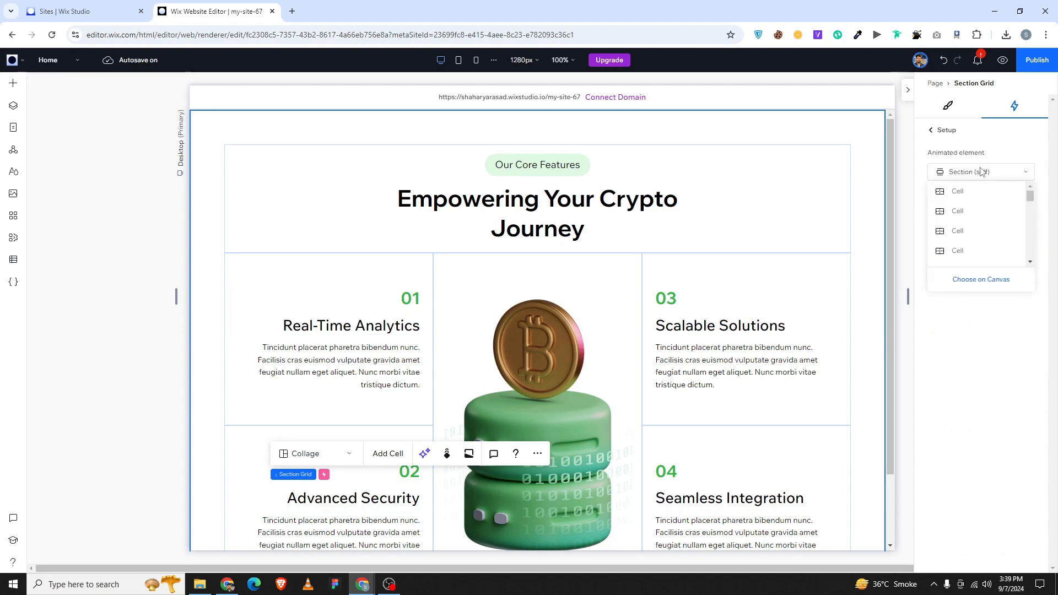
{"action": "left_click", "coordinate": [974, 282]}
{"action": "left_click", "coordinate": [818, 305]}
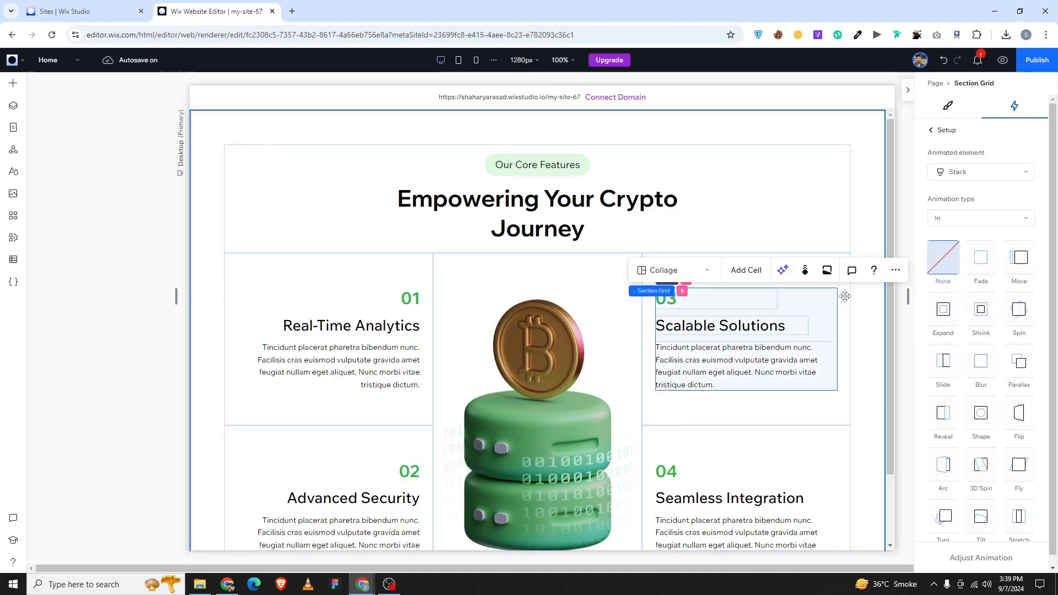
{"action": "left_click", "coordinate": [1019, 257]}
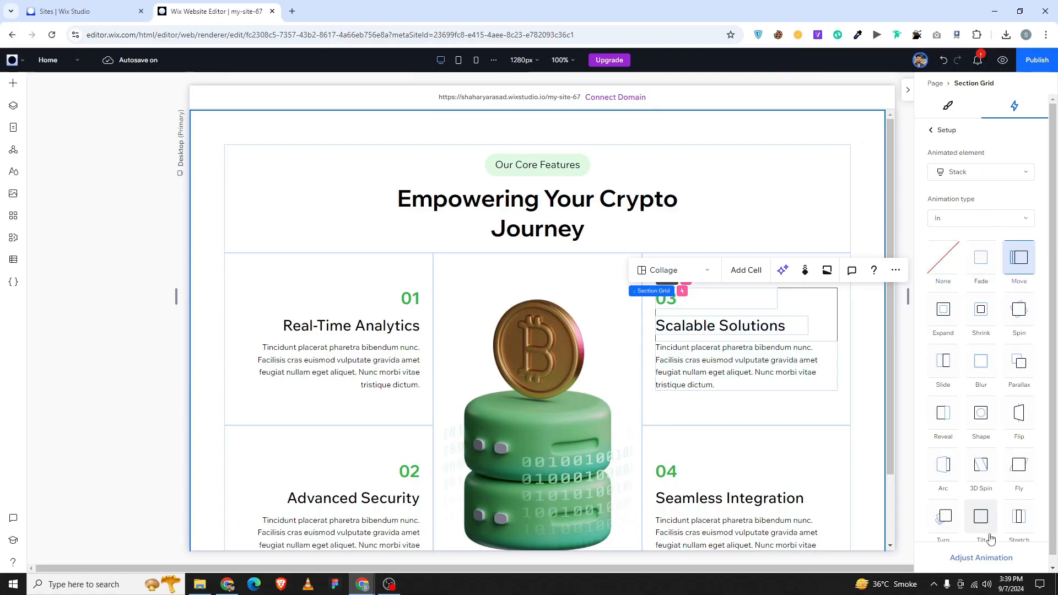
Set card 03's Move angle to 90° and its animation area to 30–53%.
{"action": "left_click", "coordinate": [981, 557]}
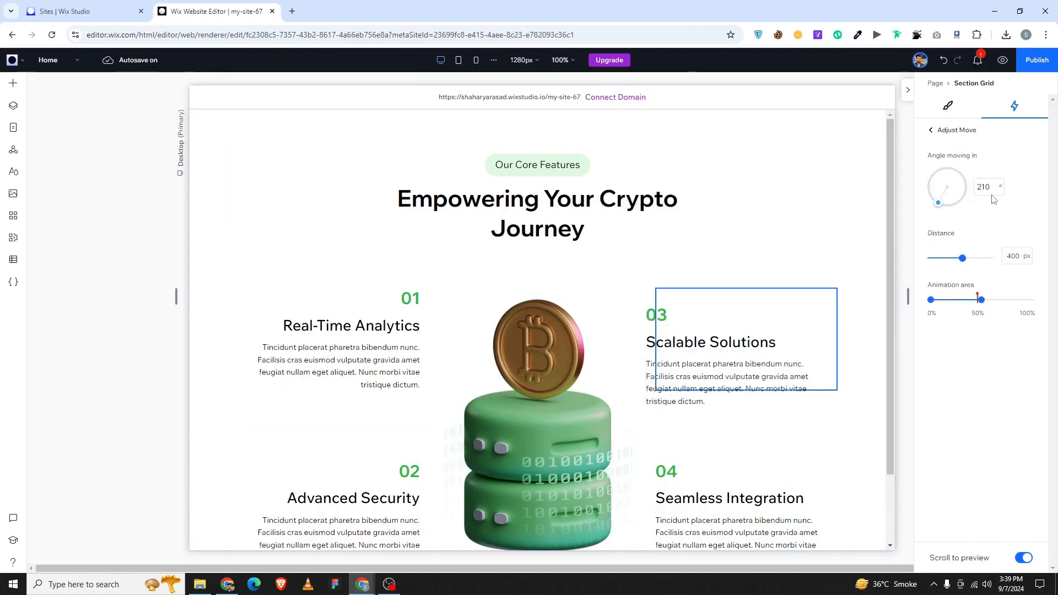
{"action": "type", "text": "90"}
{"action": "key", "text": "Return"}
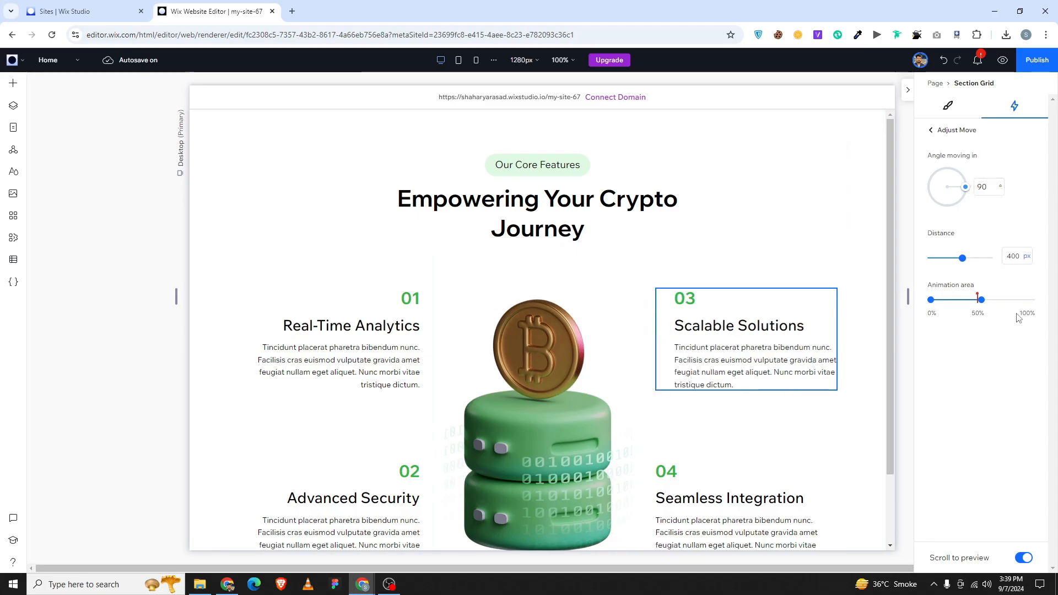
{"action": "left_click", "coordinate": [981, 303]}
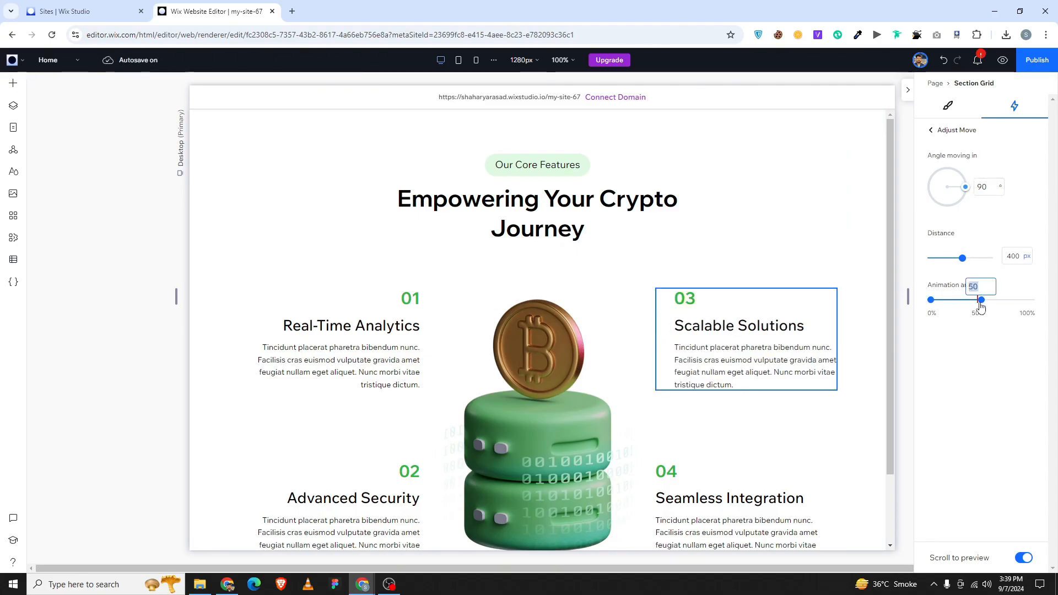
{"action": "type", "text": "53"}
{"action": "key", "text": "Return"}
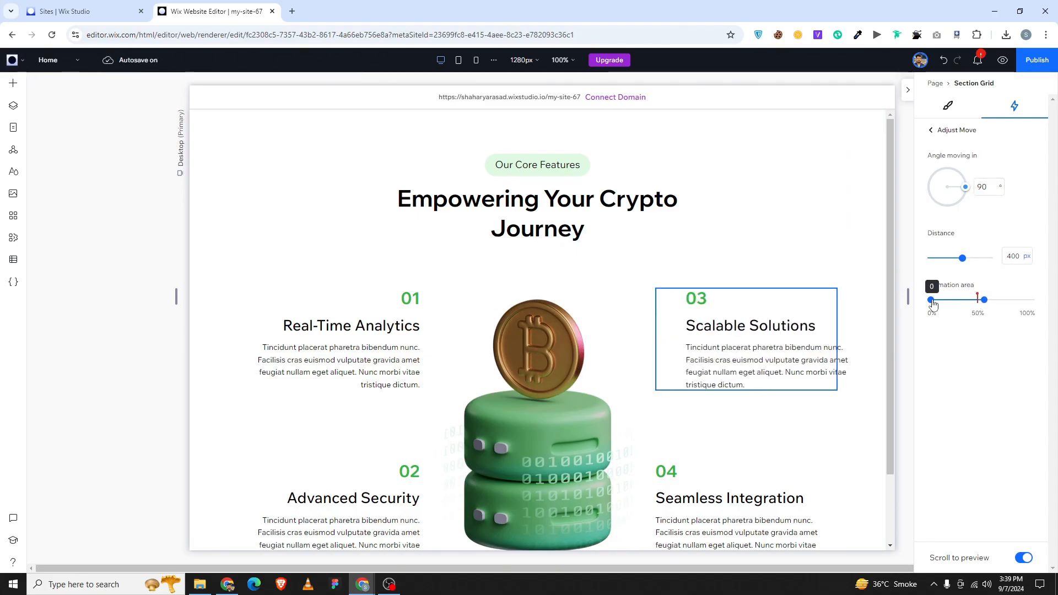
{"action": "left_click", "coordinate": [931, 301]}
{"action": "type", "text": "30"}
{"action": "key", "text": "Return"}
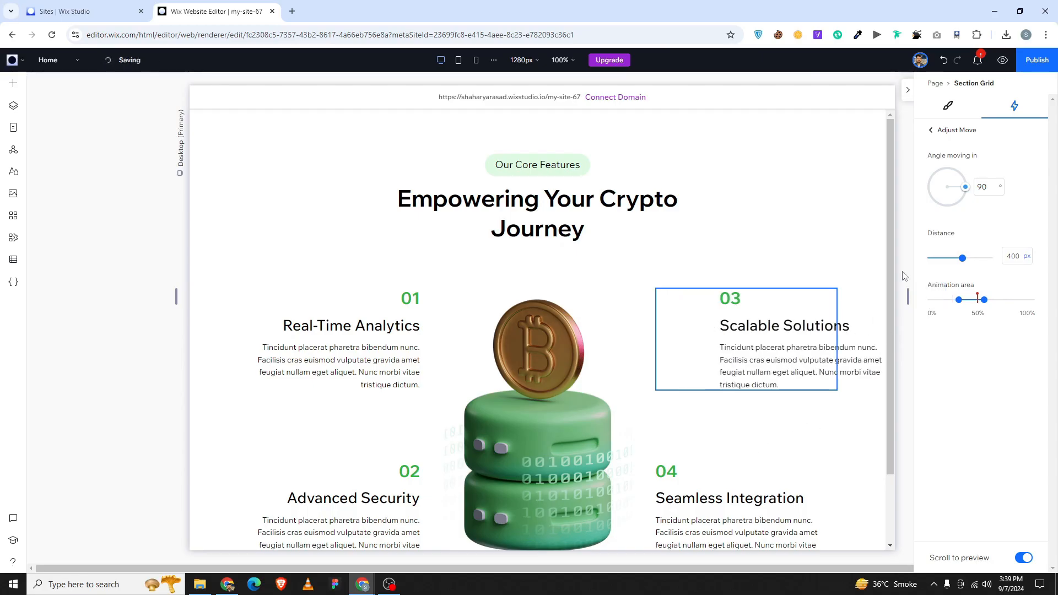
{"action": "left_click", "coordinate": [940, 131]}
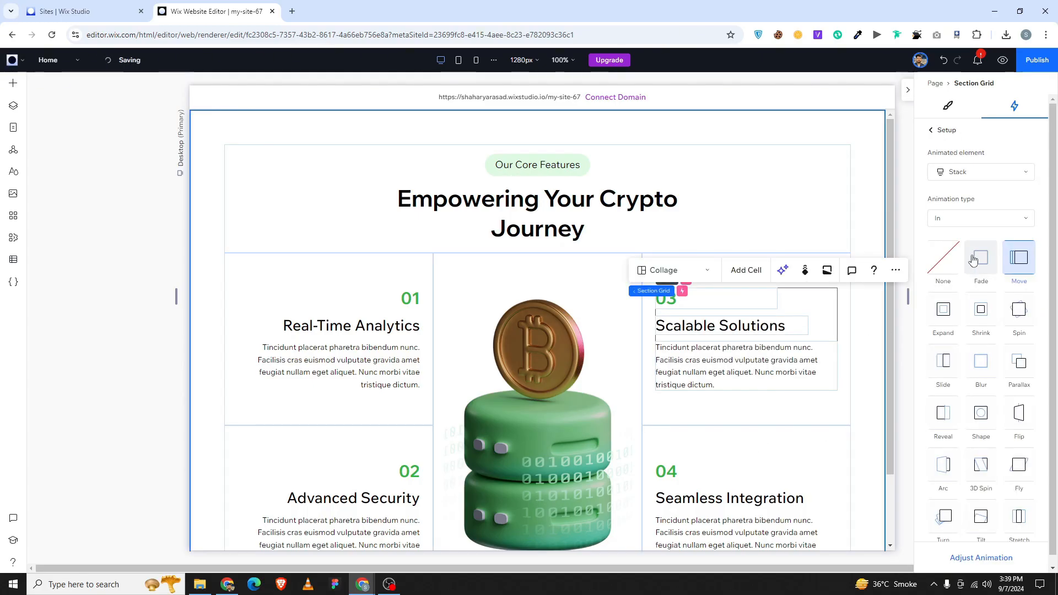
{"action": "left_click", "coordinate": [932, 130]}
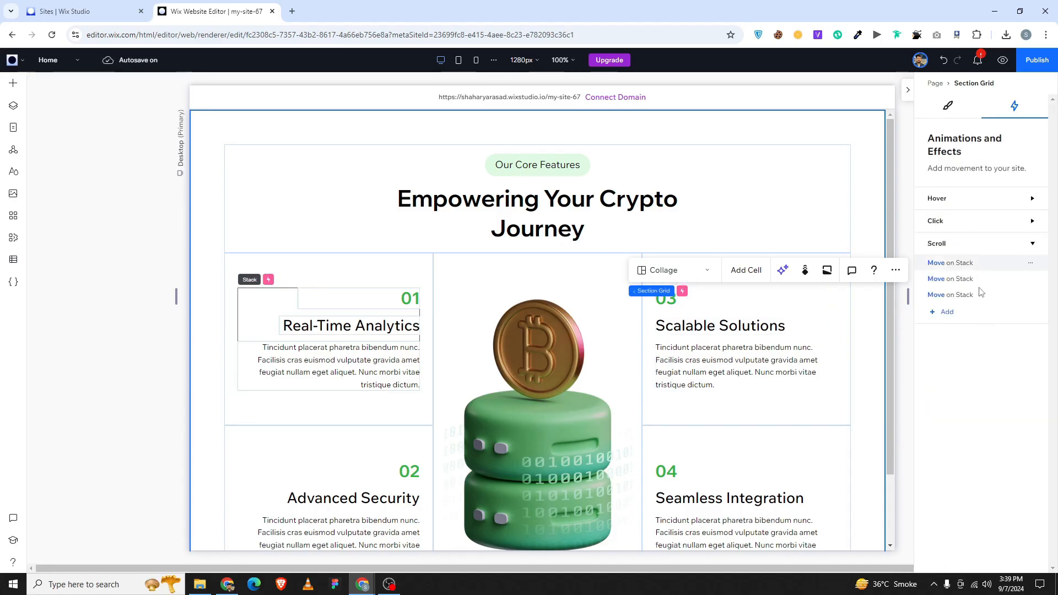
Add a scroll Move animation to the 04 feature stack, picked on the canvas.
{"action": "left_click", "coordinate": [949, 313]}
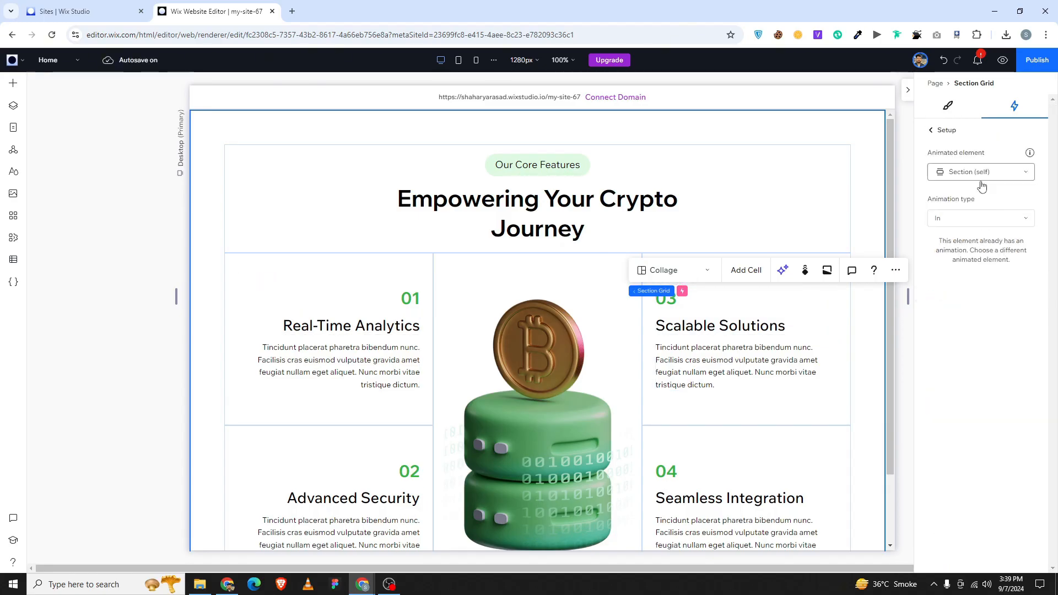
{"action": "left_click", "coordinate": [970, 172]}
{"action": "left_click", "coordinate": [986, 280]}
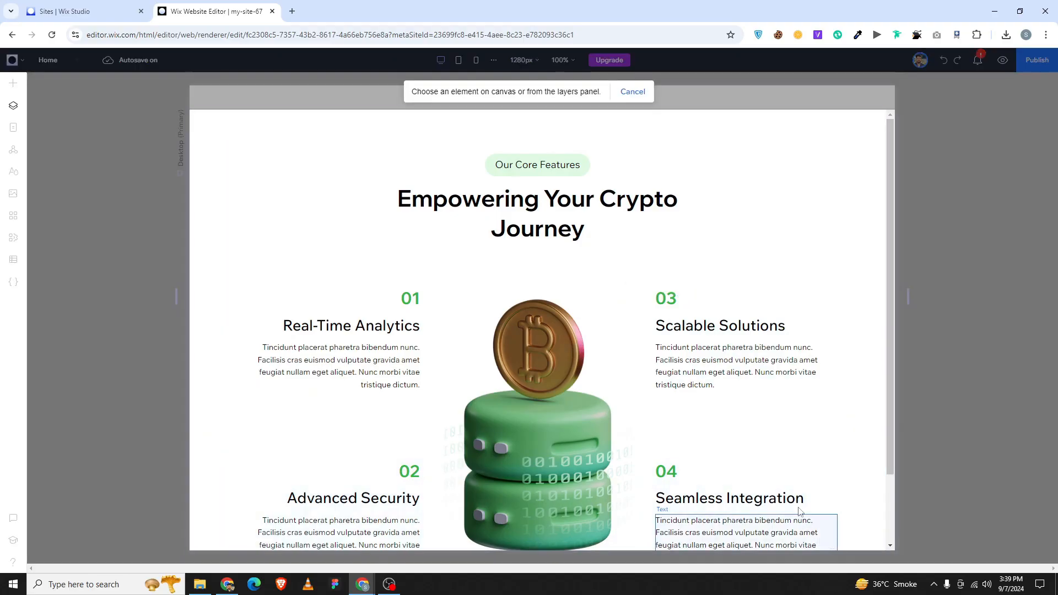
{"action": "left_click", "coordinate": [803, 474]}
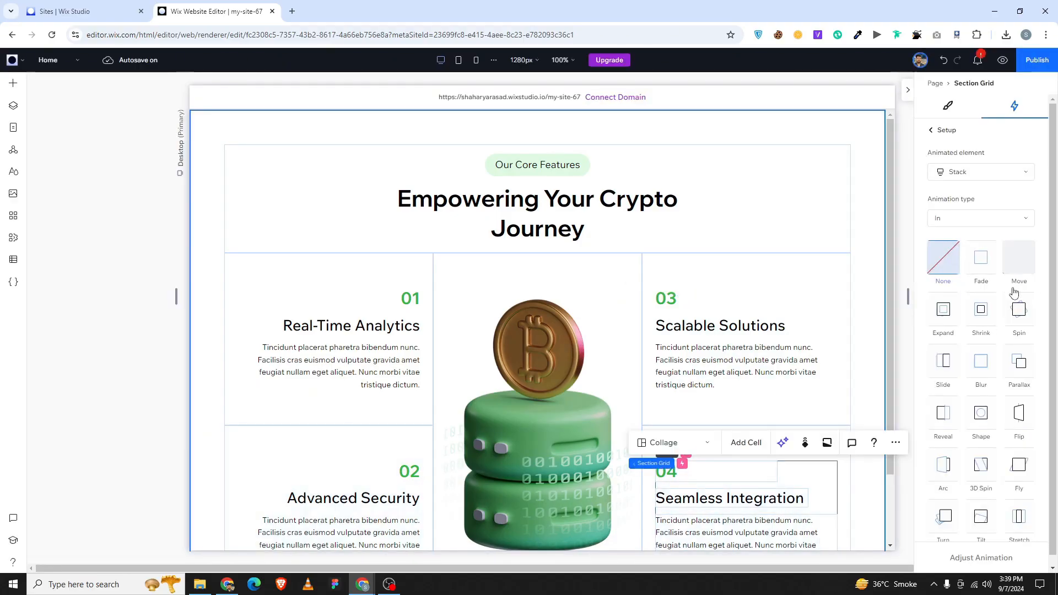
{"action": "left_click", "coordinate": [1019, 257]}
Set card 04's Move angle to 90° with the animation area starting at 28%.
{"action": "left_click", "coordinate": [976, 558]}
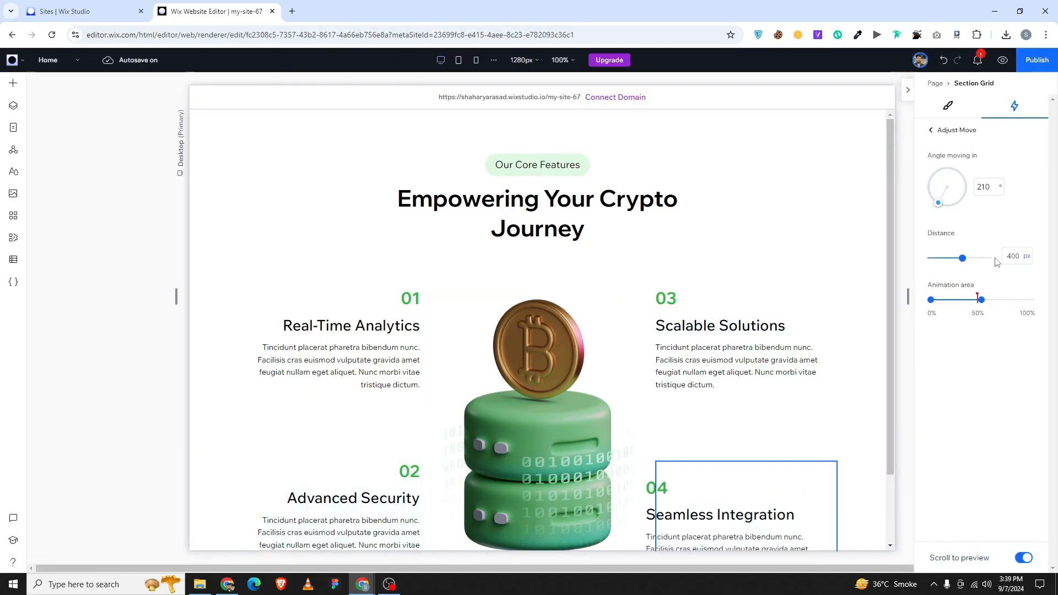
{"action": "left_click", "coordinate": [978, 185]}
{"action": "left_click", "coordinate": [949, 208]}
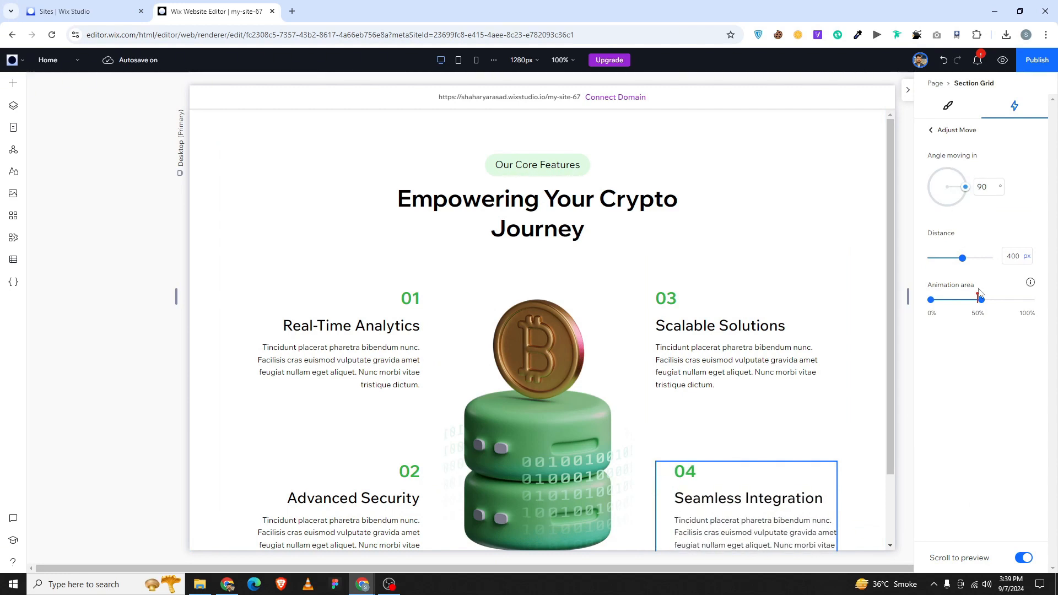
{"action": "left_click", "coordinate": [930, 302]}
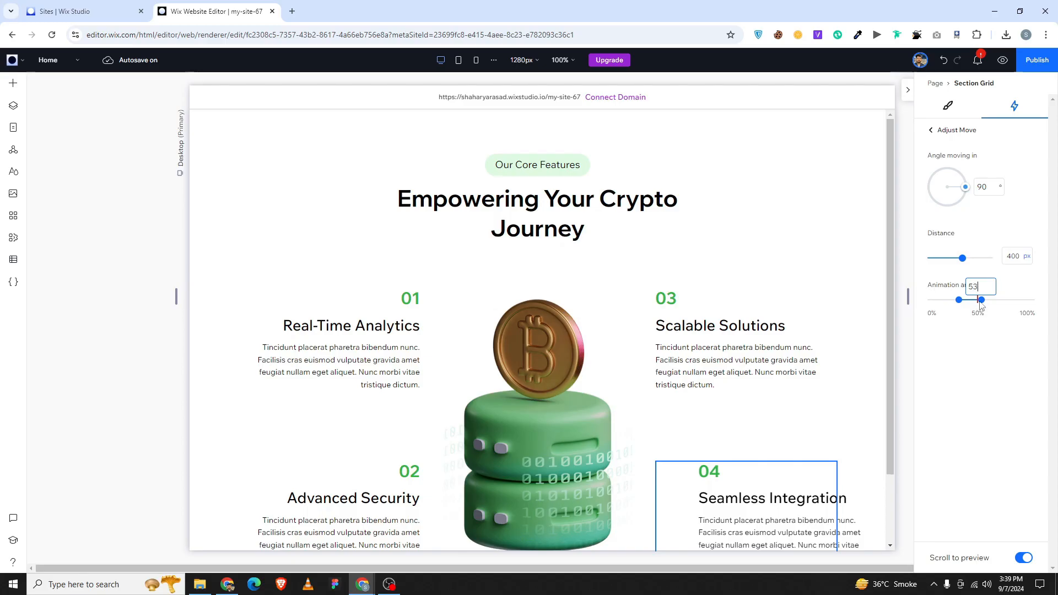
{"action": "key", "text": "Return"}
{"action": "left_click", "coordinate": [931, 130]}
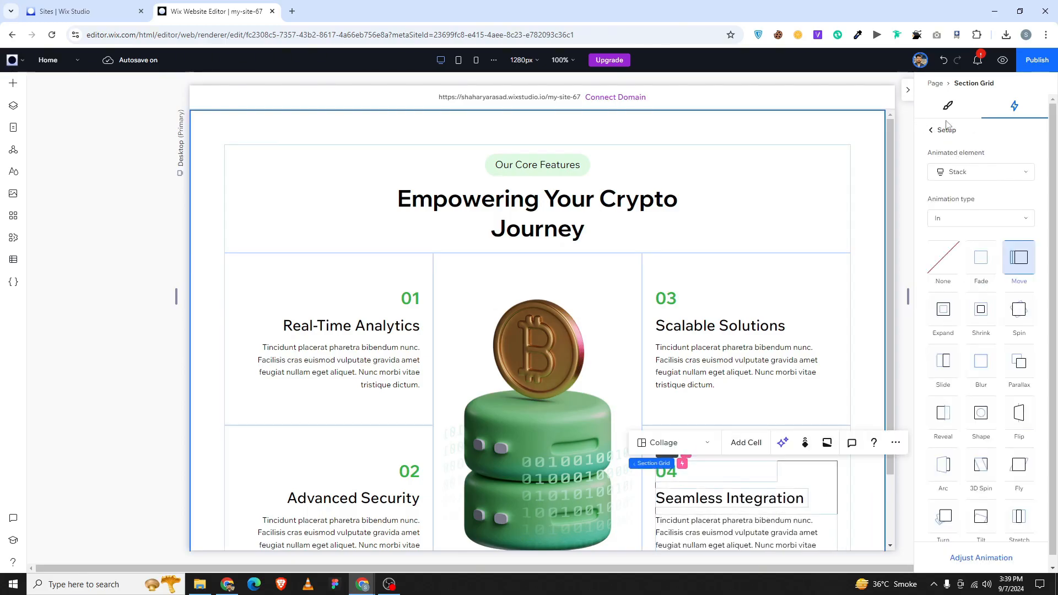
{"action": "left_click", "coordinate": [931, 130]}
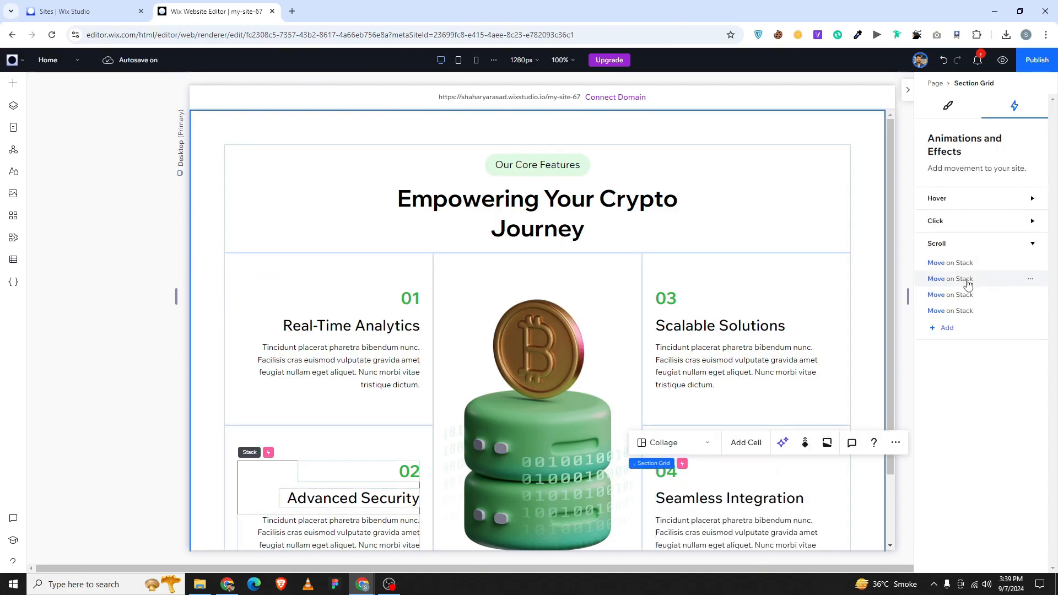
Review card 03's Move settings, then collapse the animations panel.
{"action": "left_click", "coordinate": [945, 300]}
{"action": "left_click", "coordinate": [986, 560]}
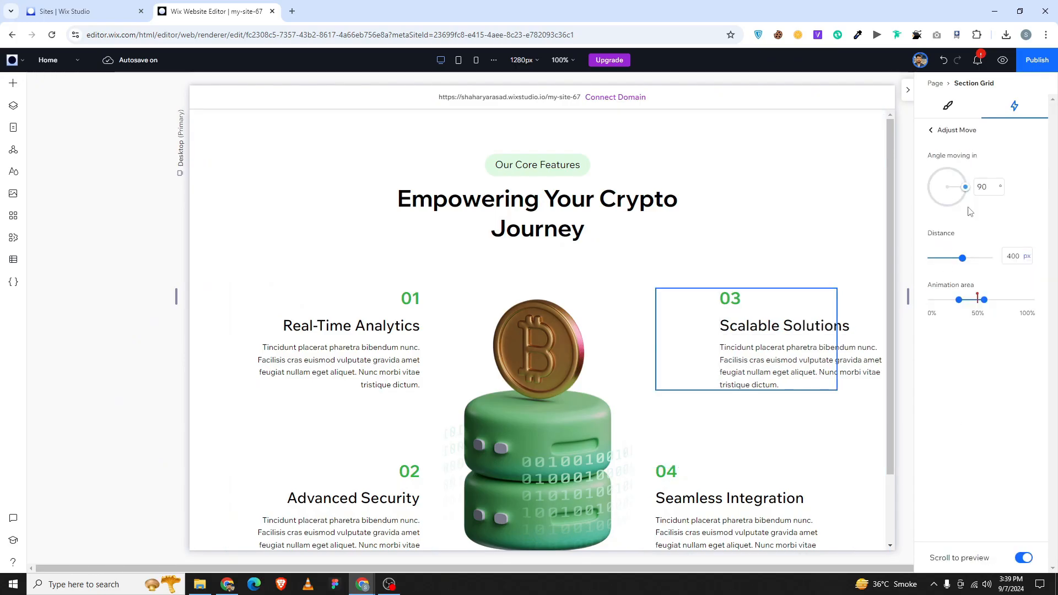
{"action": "left_click", "coordinate": [931, 130]}
{"action": "left_click", "coordinate": [908, 90]}
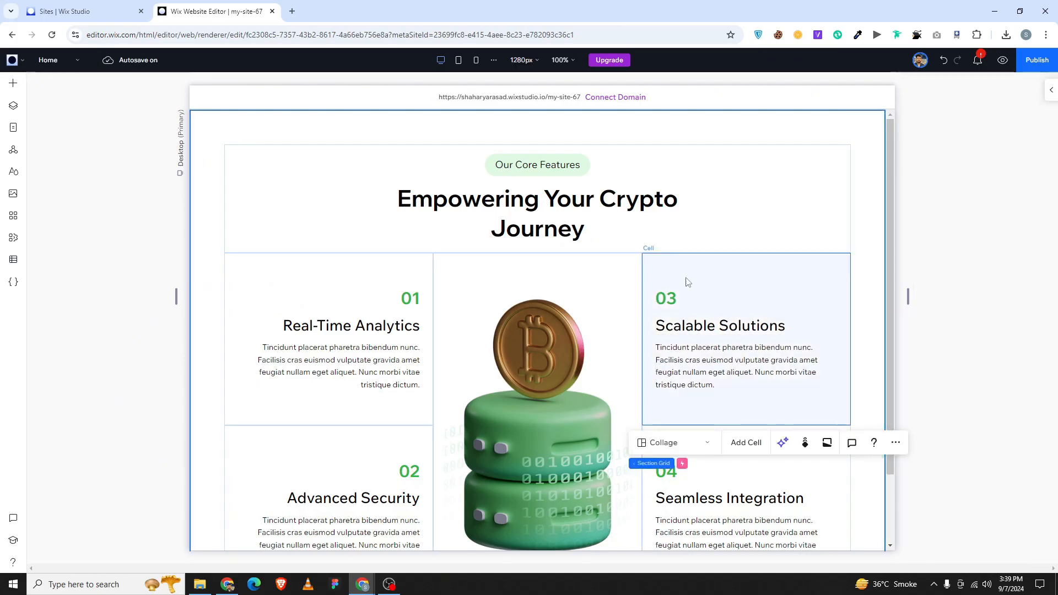
Add a scroll Fade Out animation to the bitcoin image in the section grid.
{"action": "left_click", "coordinate": [882, 204]}
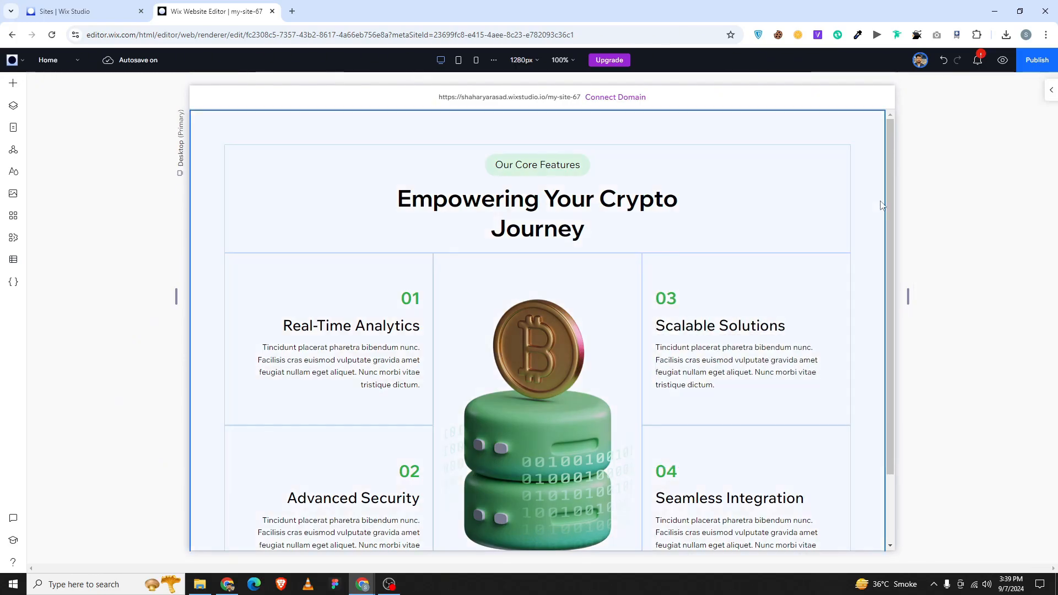
{"action": "left_click", "coordinate": [1050, 90]}
{"action": "left_click", "coordinate": [939, 331]}
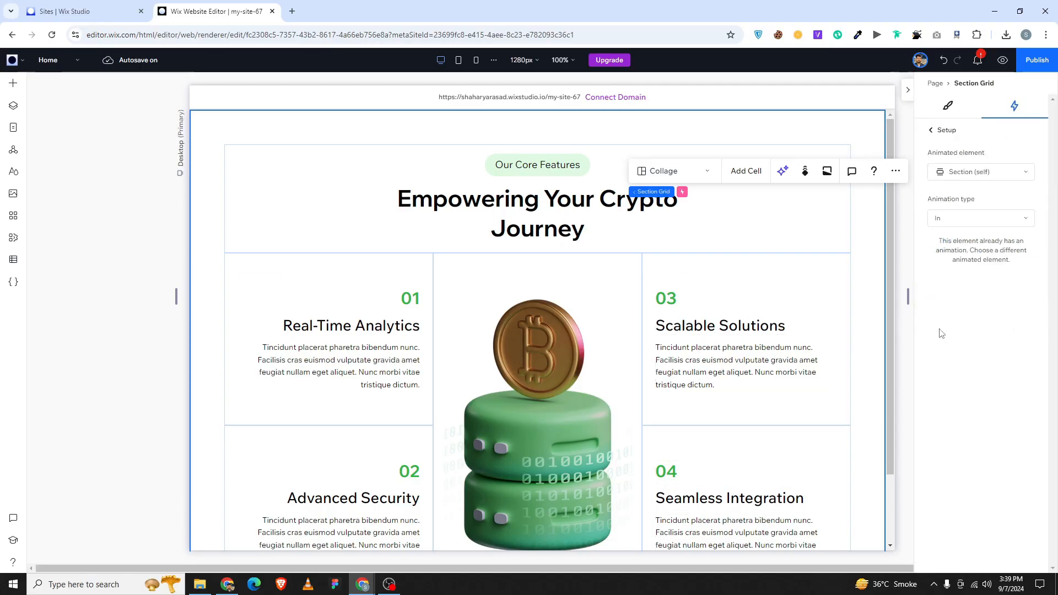
{"action": "left_click", "coordinate": [970, 172]}
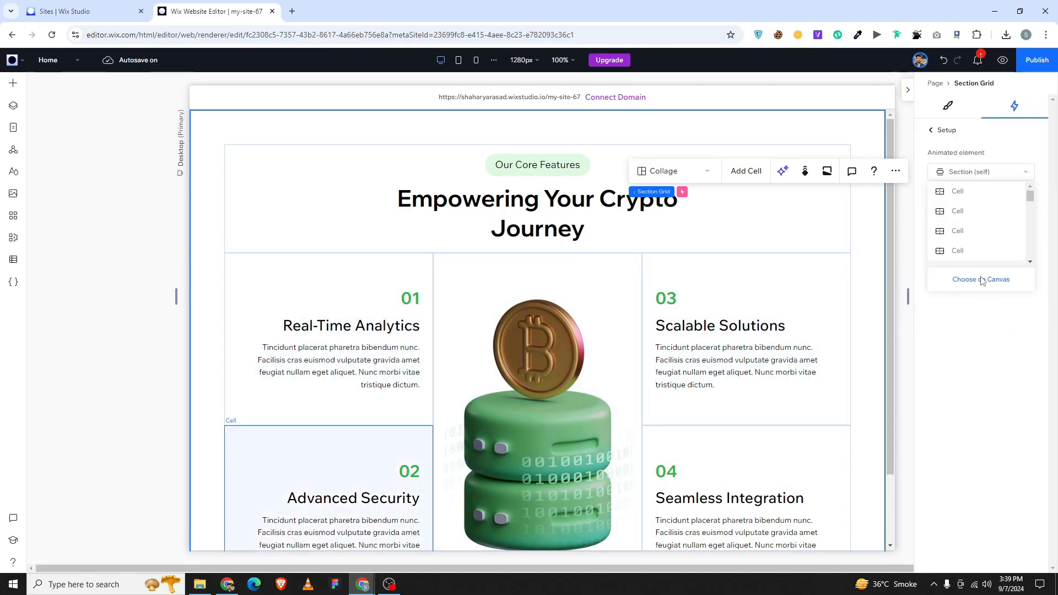
{"action": "left_click", "coordinate": [981, 277]}
{"action": "left_click", "coordinate": [619, 388]}
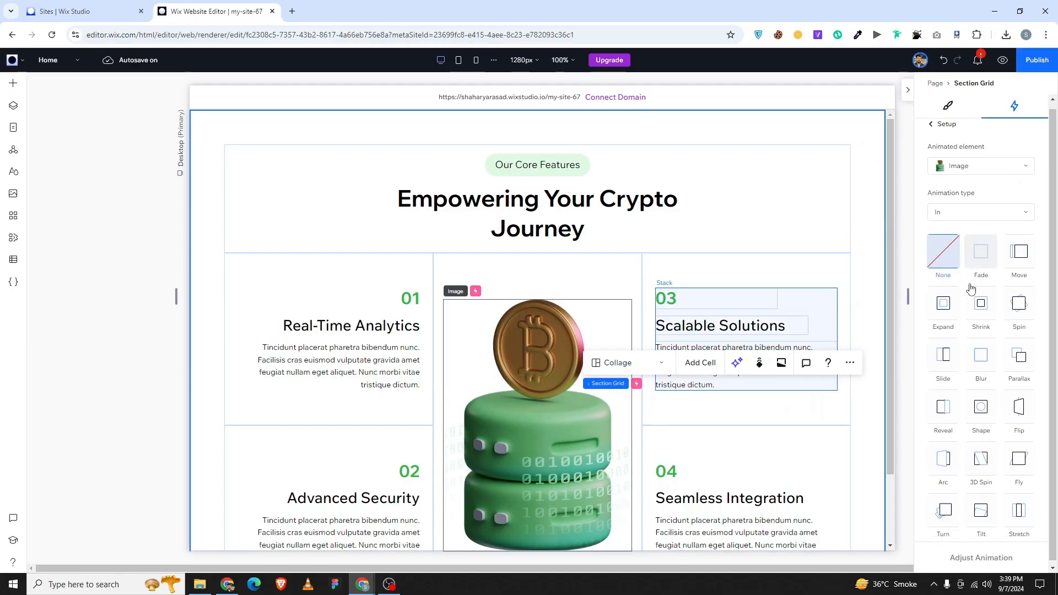
{"action": "left_click", "coordinate": [982, 237]}
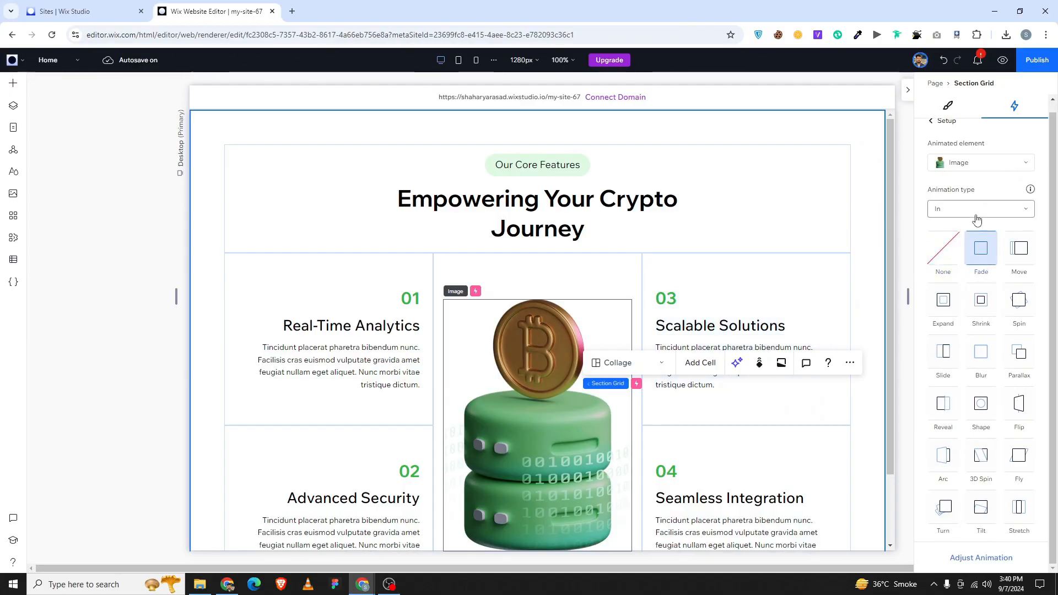
{"action": "left_click", "coordinate": [976, 214]}
{"action": "left_click", "coordinate": [969, 251]}
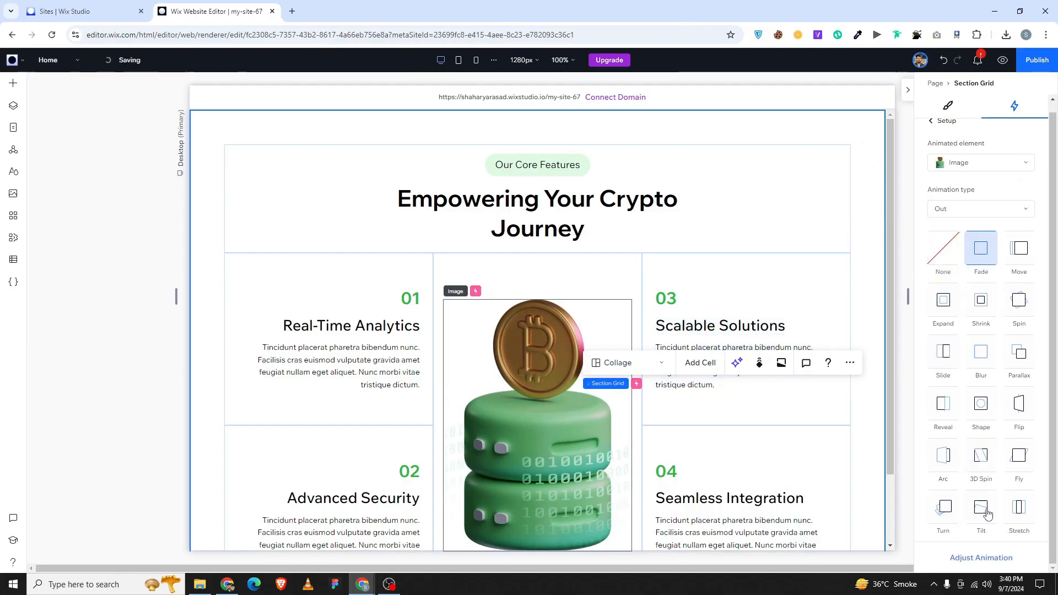
Narrow the bitcoin image's fade-out area to about 42–54%.
{"action": "left_click", "coordinate": [980, 558]}
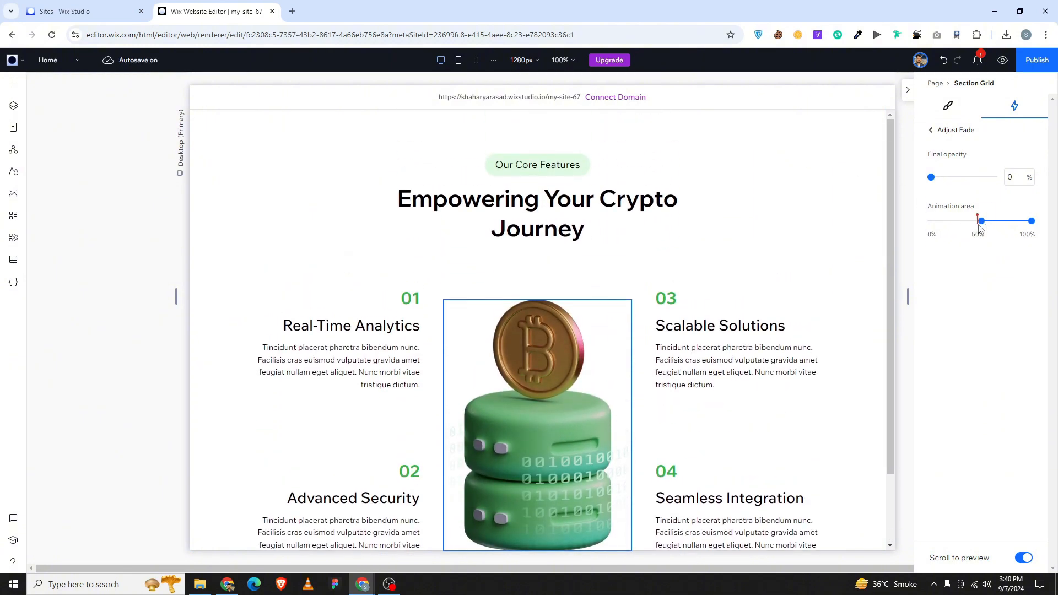
{"action": "left_click_drag", "start_coordinate": [979, 226], "coordinate": [916, 228]}
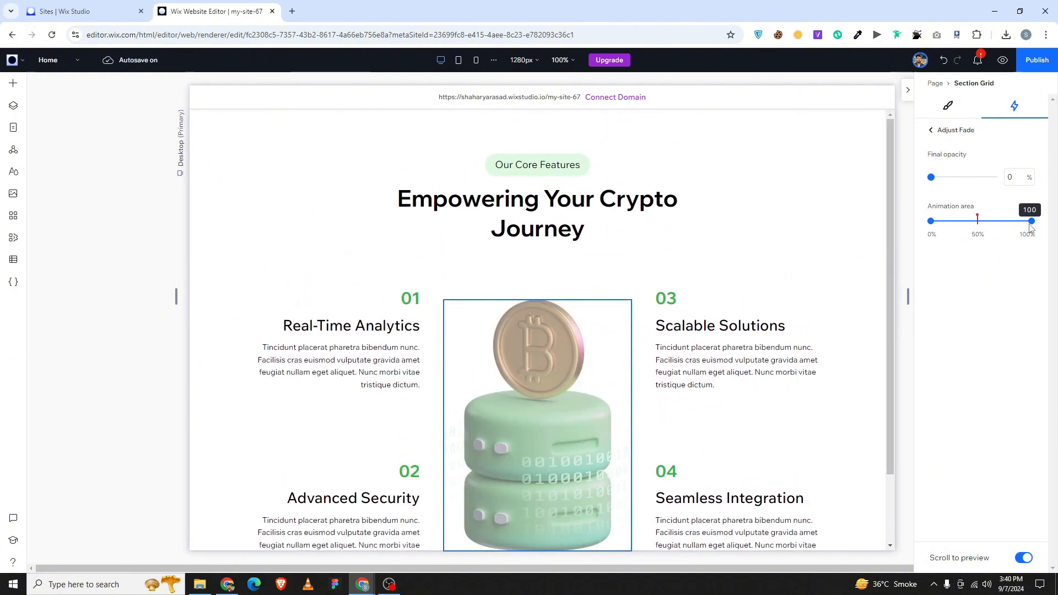
{"action": "left_click_drag", "start_coordinate": [1031, 221], "coordinate": [981, 226]}
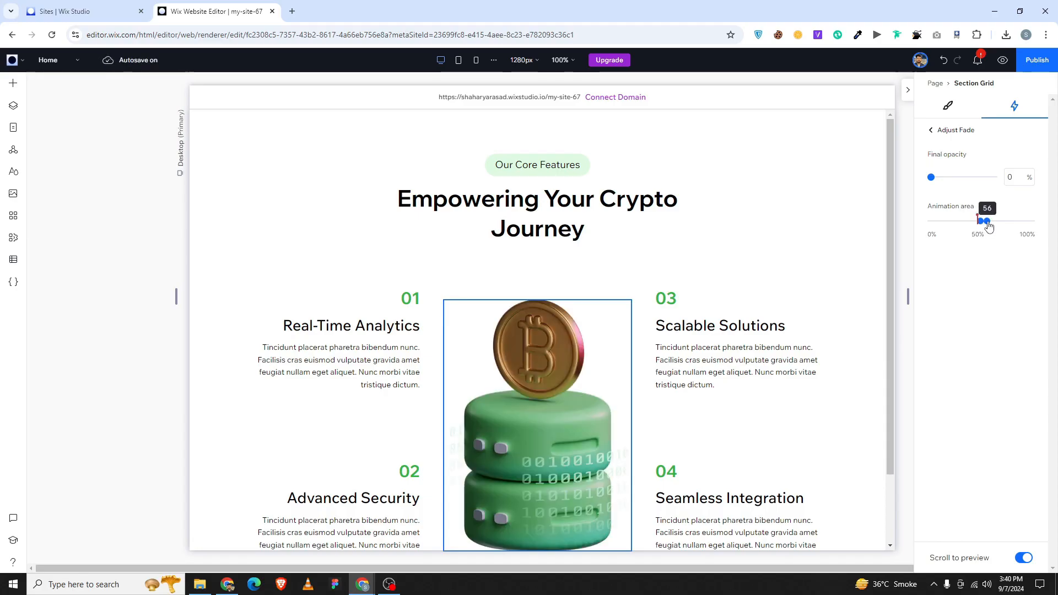
{"action": "left_click", "coordinate": [988, 207]}
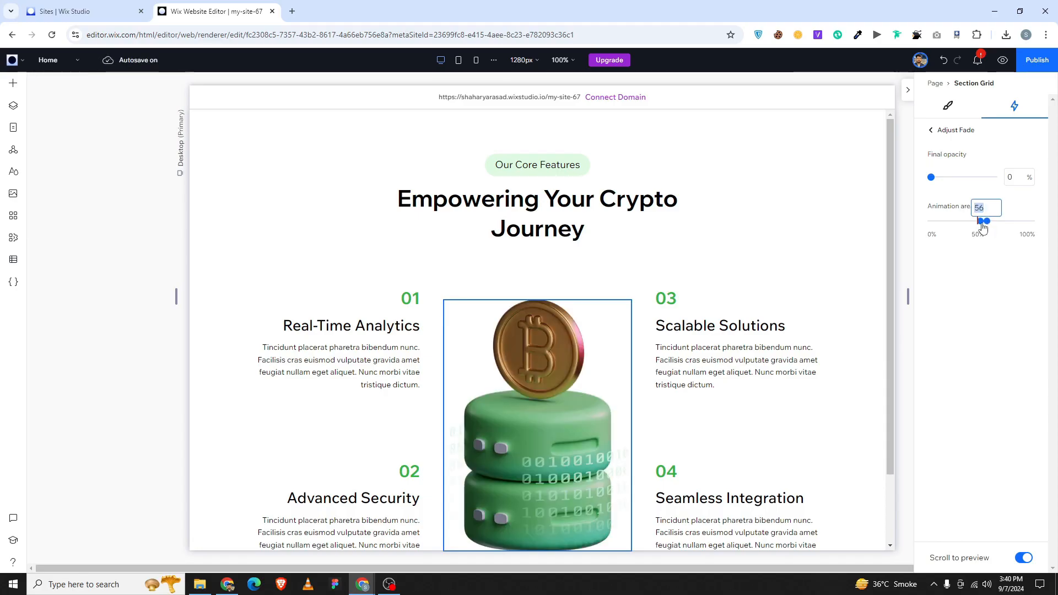
{"action": "left_click_drag", "start_coordinate": [982, 224], "coordinate": [974, 227]}
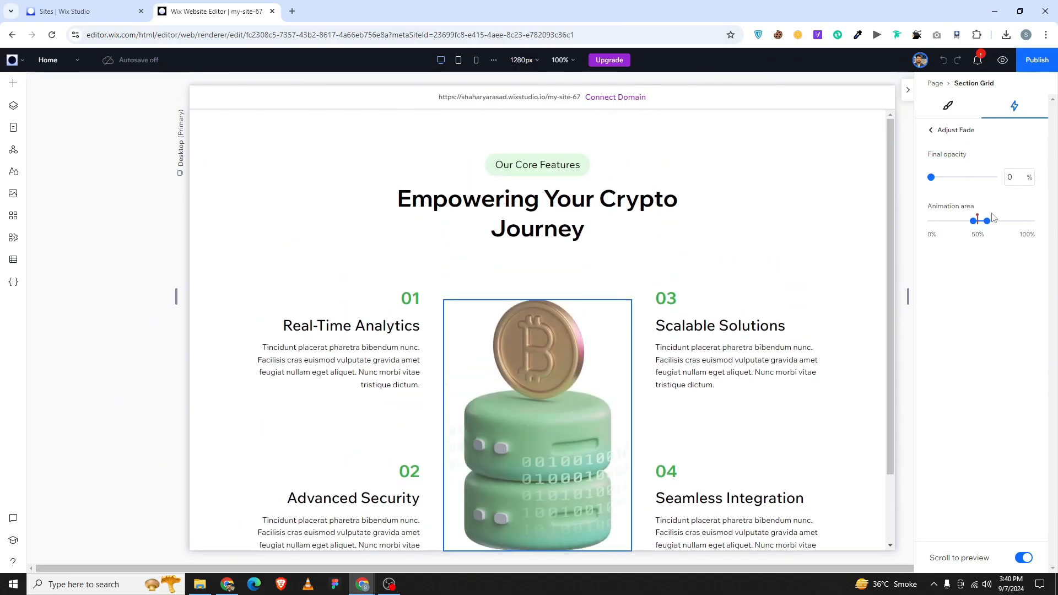
{"action": "left_click", "coordinate": [986, 223]}
{"action": "type", "text": "54"}
{"action": "key", "text": "Return"}
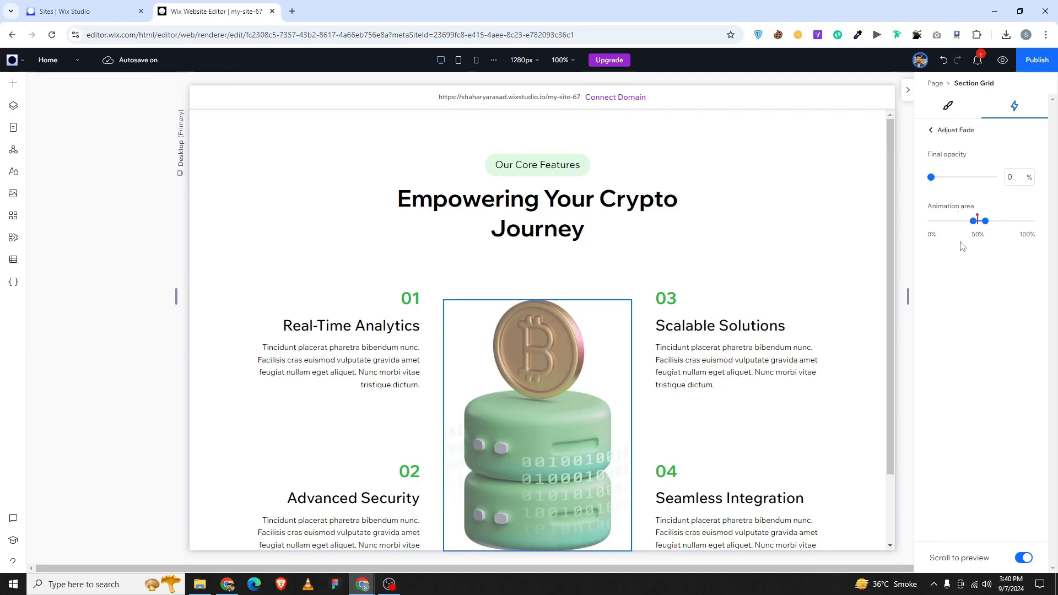
{"action": "left_click", "coordinate": [931, 130]}
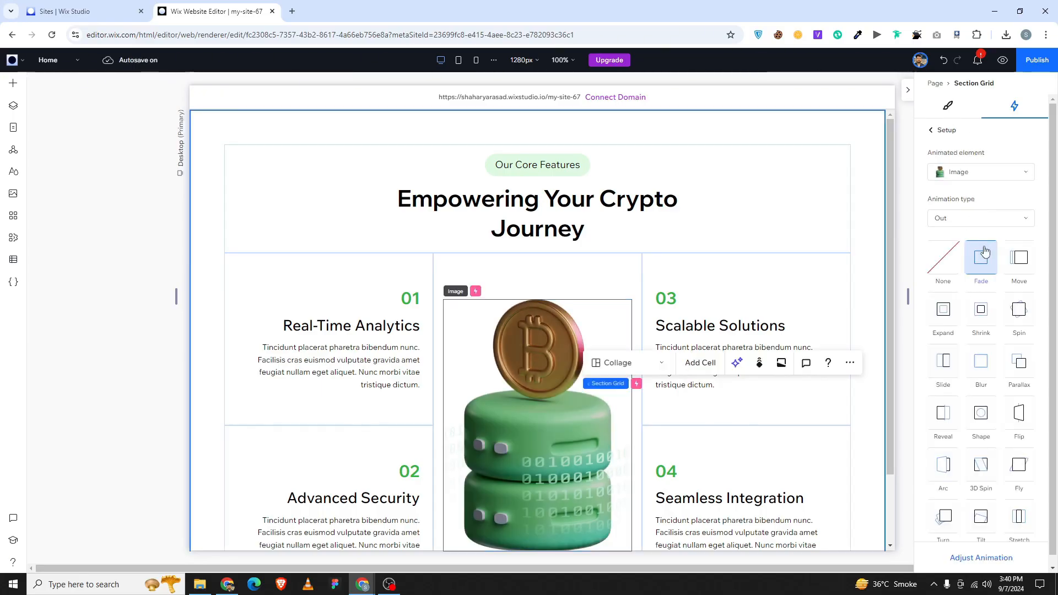
Switch the bitcoin image's fade to In and narrow its area to about 46–55%.
{"action": "left_click", "coordinate": [976, 221]}
{"action": "left_click", "coordinate": [960, 239]}
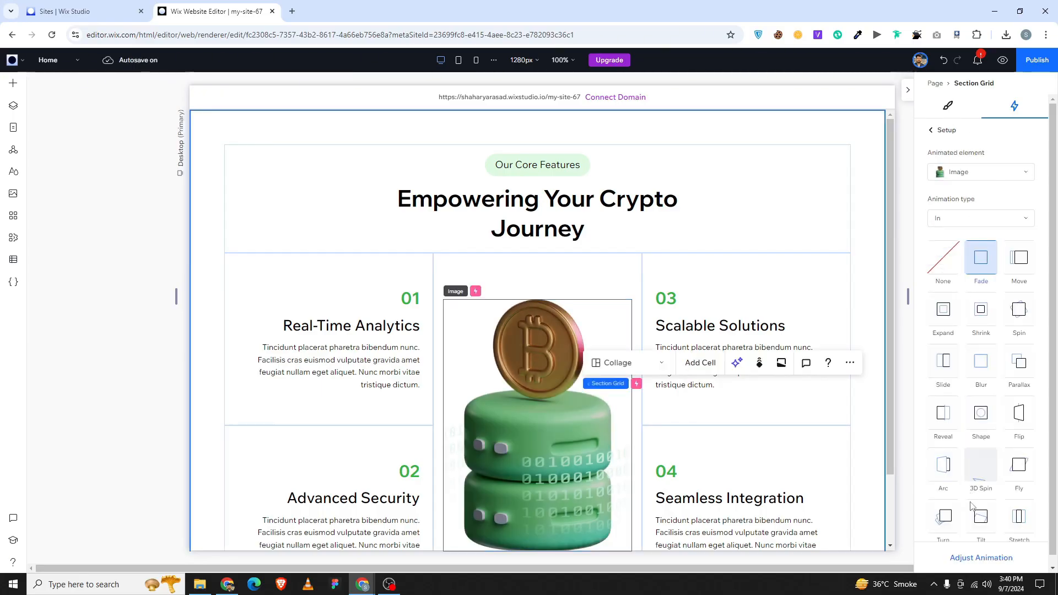
{"action": "left_click", "coordinate": [966, 557]}
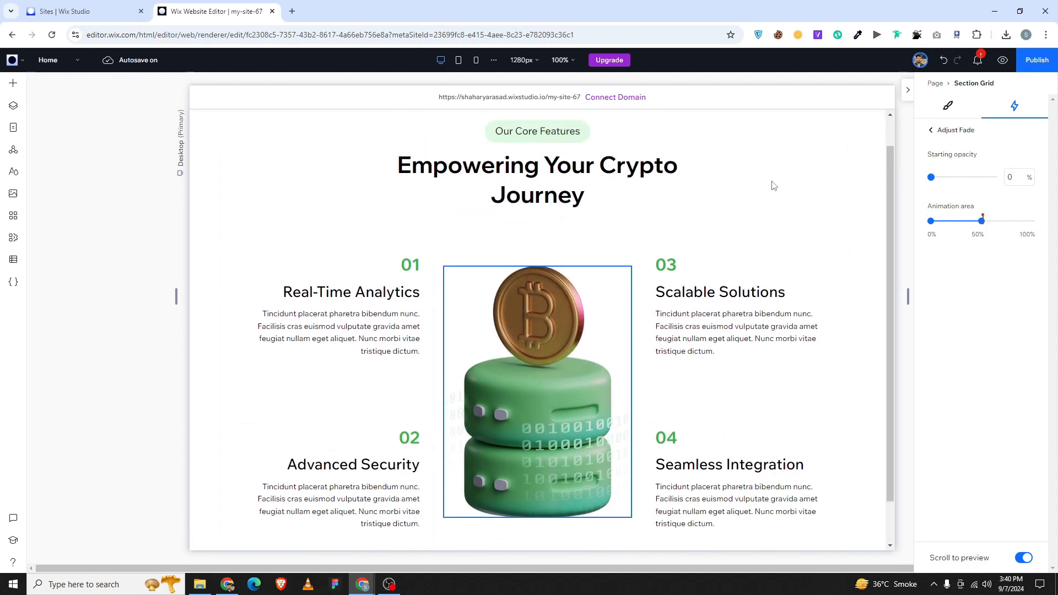
{"action": "left_click_drag", "start_coordinate": [931, 222], "coordinate": [981, 221]}
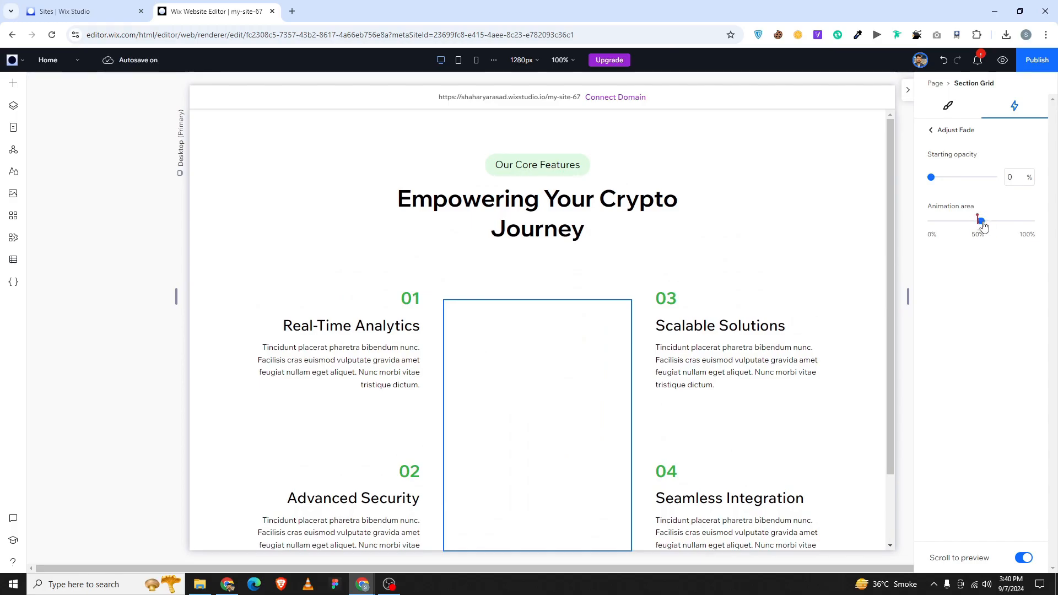
{"action": "left_click_drag", "start_coordinate": [981, 221], "coordinate": [979, 237]}
{"action": "scroll", "coordinate": [758, 216], "scroll_direction": "up", "scroll_amount": 2}
{"action": "scroll", "coordinate": [727, 196], "scroll_direction": "down", "scroll_amount": 2}
{"action": "scroll", "coordinate": [730, 196], "scroll_direction": "up", "scroll_amount": 2}
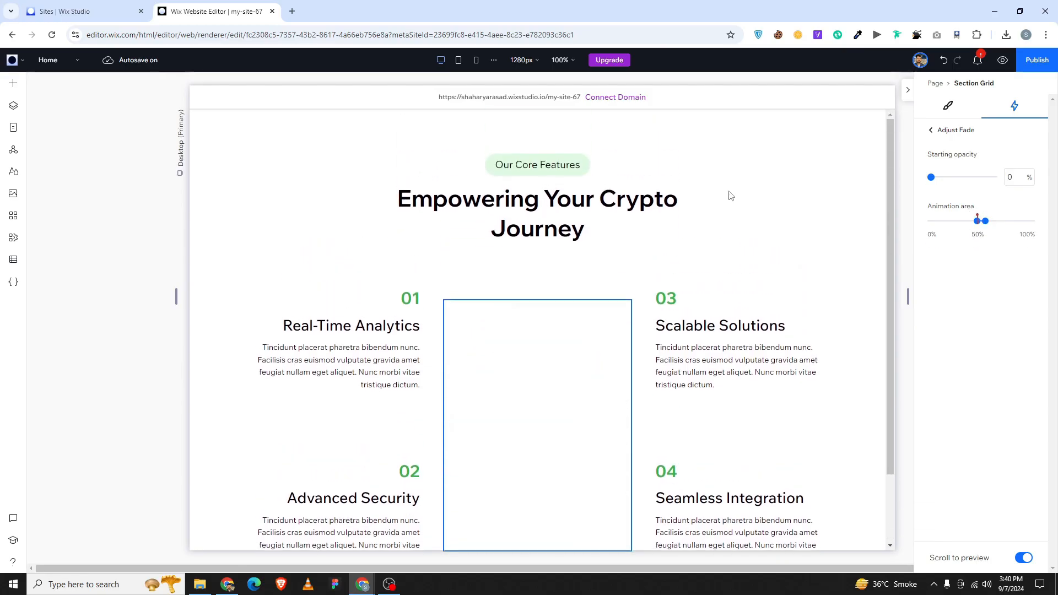
{"action": "left_click", "coordinate": [935, 133]}
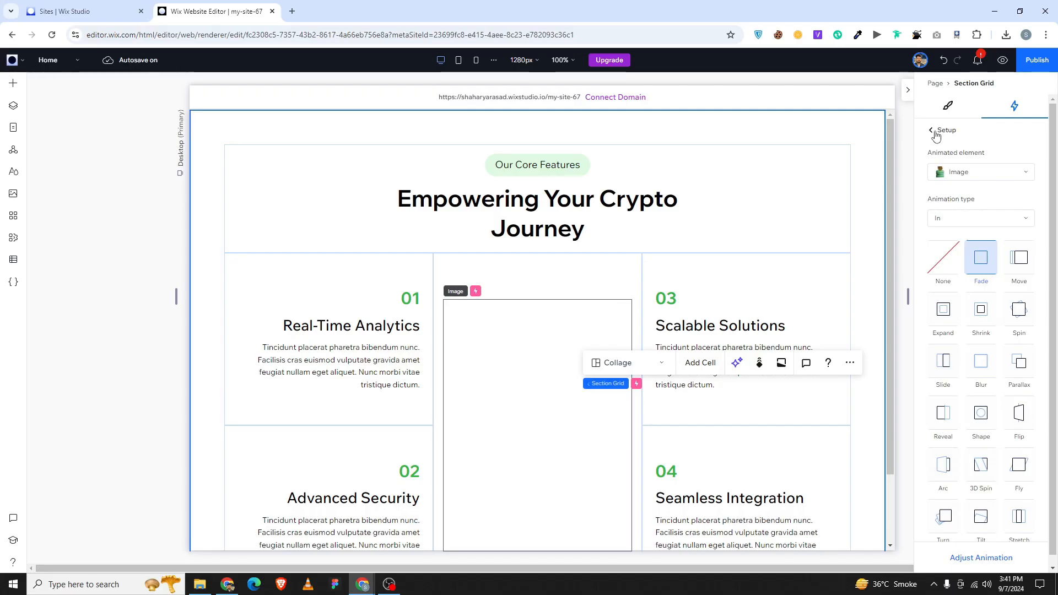
{"action": "left_click", "coordinate": [935, 133]}
Republish with the new animations, scroll the live site in its tab, then return to the editor.
{"action": "left_click", "coordinate": [908, 90]}
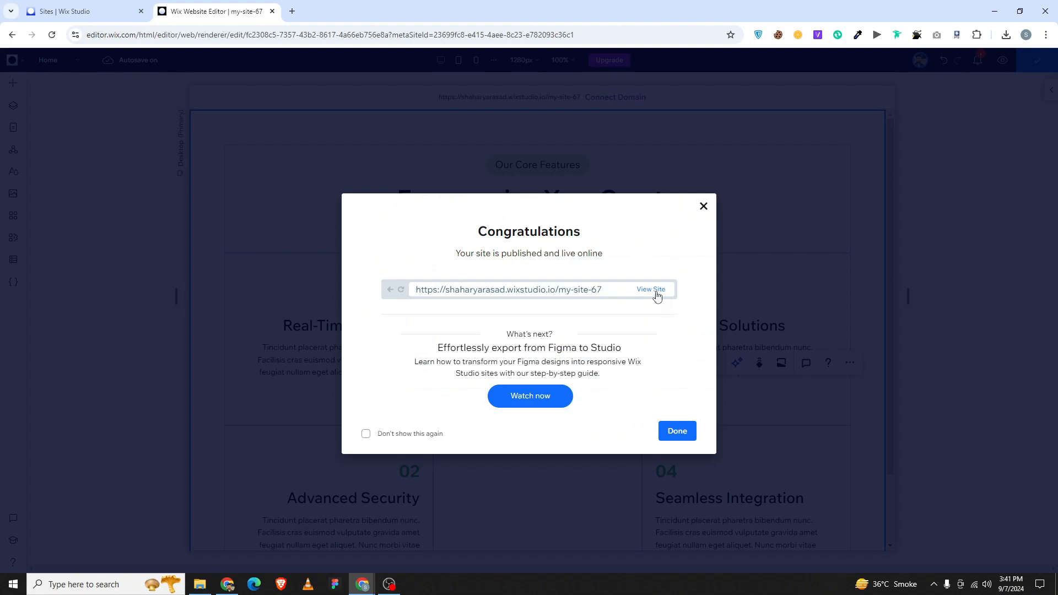
{"action": "left_click", "coordinate": [651, 290]}
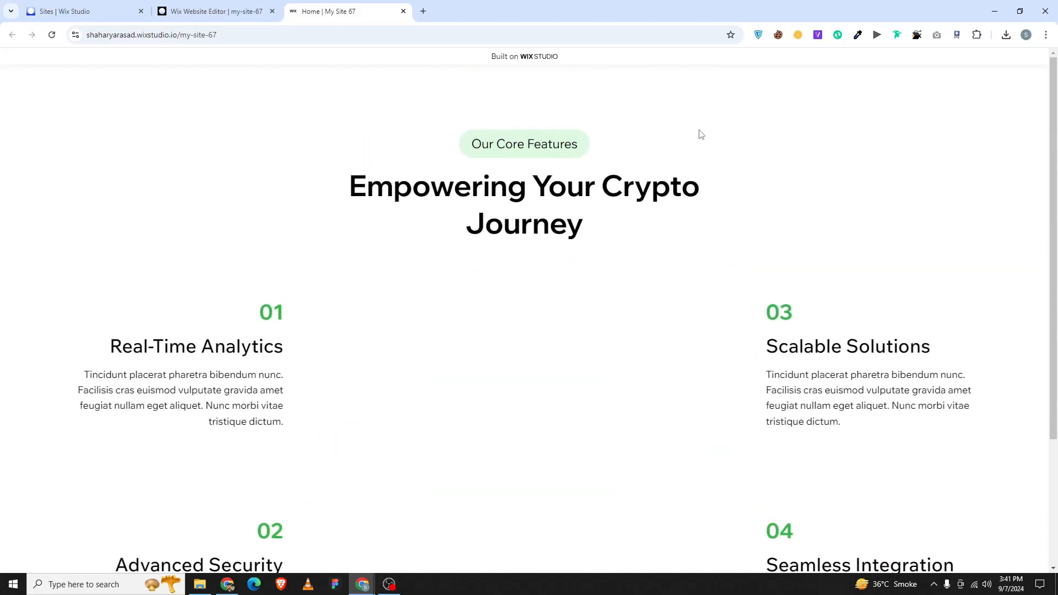
{"action": "scroll", "coordinate": [702, 109], "scroll_direction": "down", "scroll_amount": 3}
{"action": "left_click", "coordinate": [215, 11]}
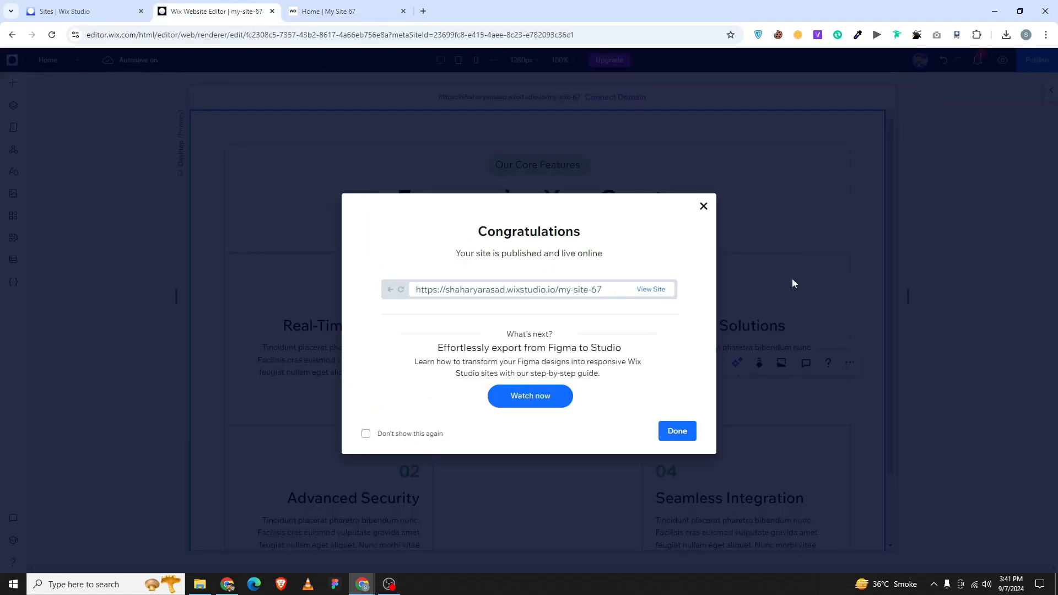
Dismiss the publish confirmation and reopen the grid's Animations and Effects list.
{"action": "left_click", "coordinate": [677, 429]}
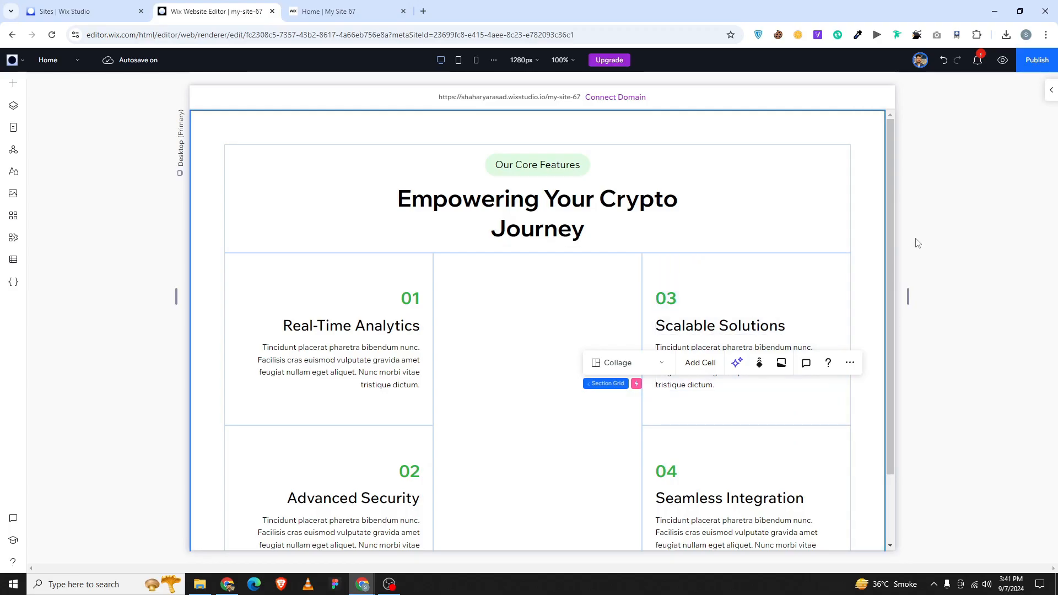
{"action": "left_click", "coordinate": [1051, 89]}
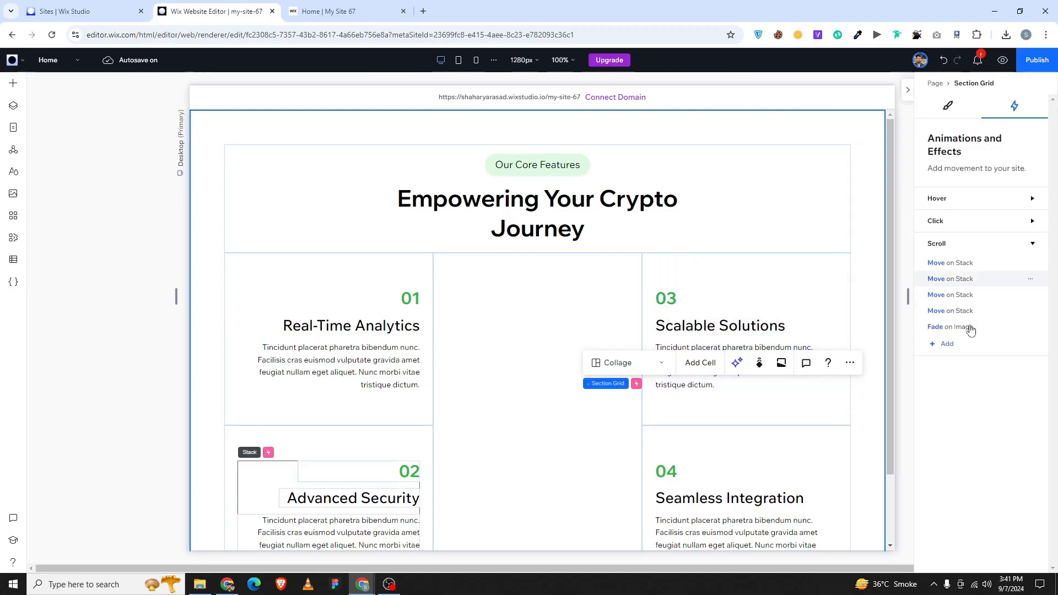
{"action": "left_click", "coordinate": [962, 268]}
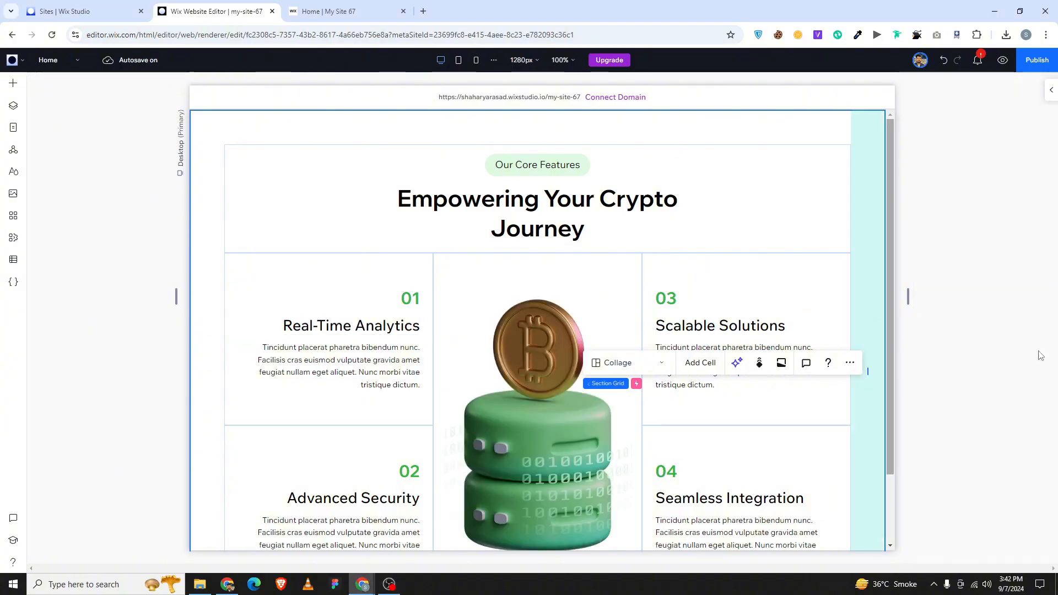
{"action": "left_click", "coordinate": [1050, 89]}
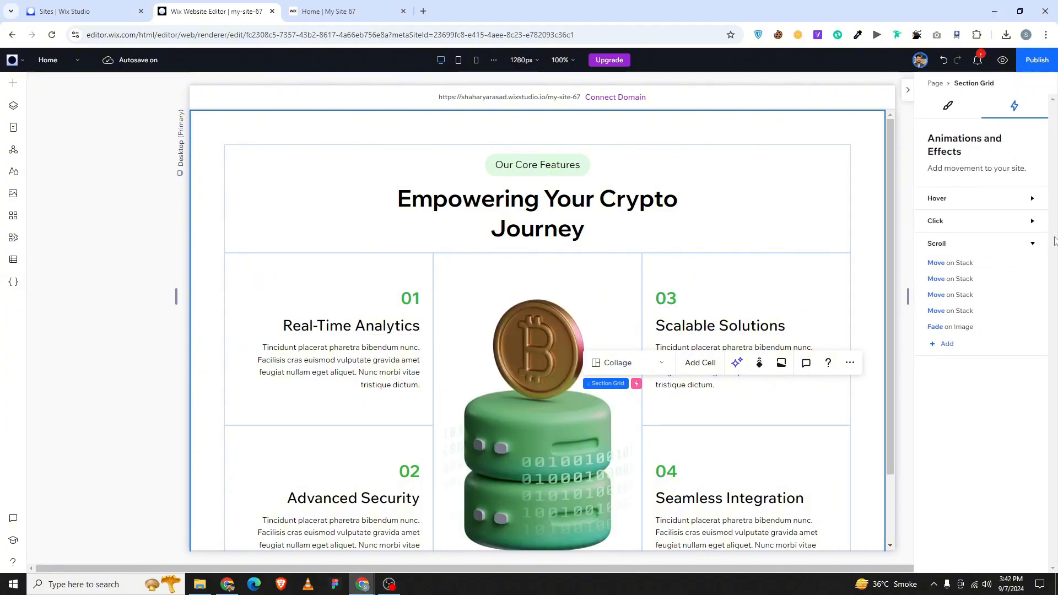
{"action": "left_click", "coordinate": [941, 343]}
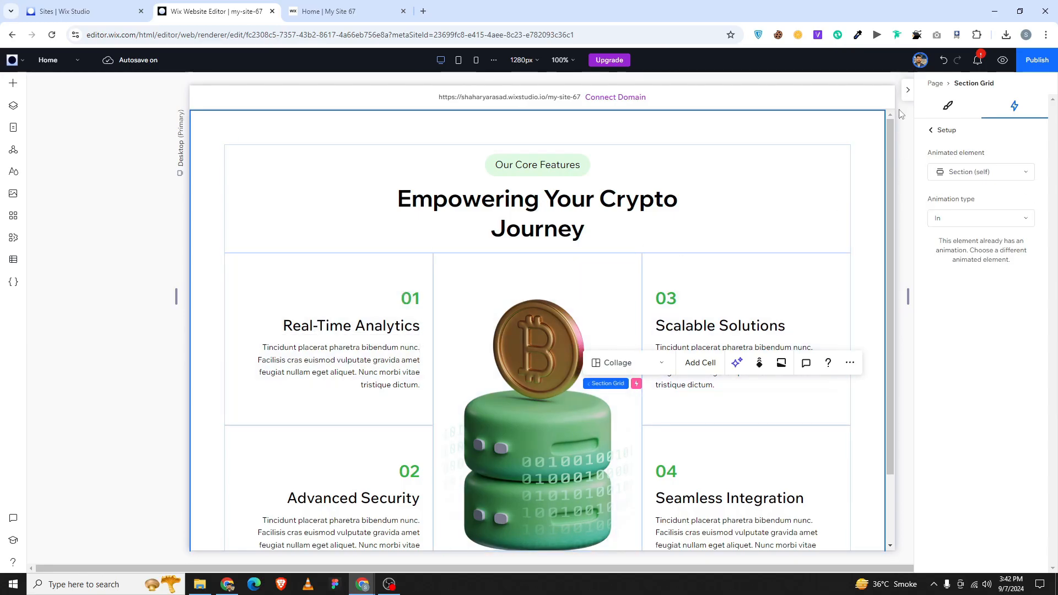
{"action": "left_click", "coordinate": [932, 131]}
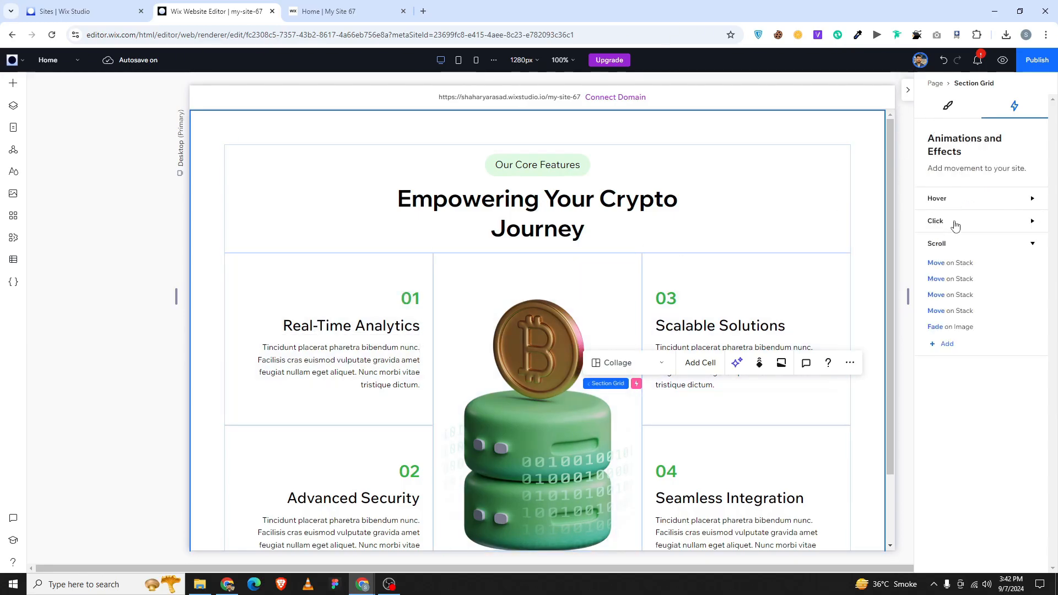
Start card 01's Move animation area at 50%, then select card 03's Move.
{"action": "left_click", "coordinate": [957, 269]}
{"action": "left_click", "coordinate": [982, 559]}
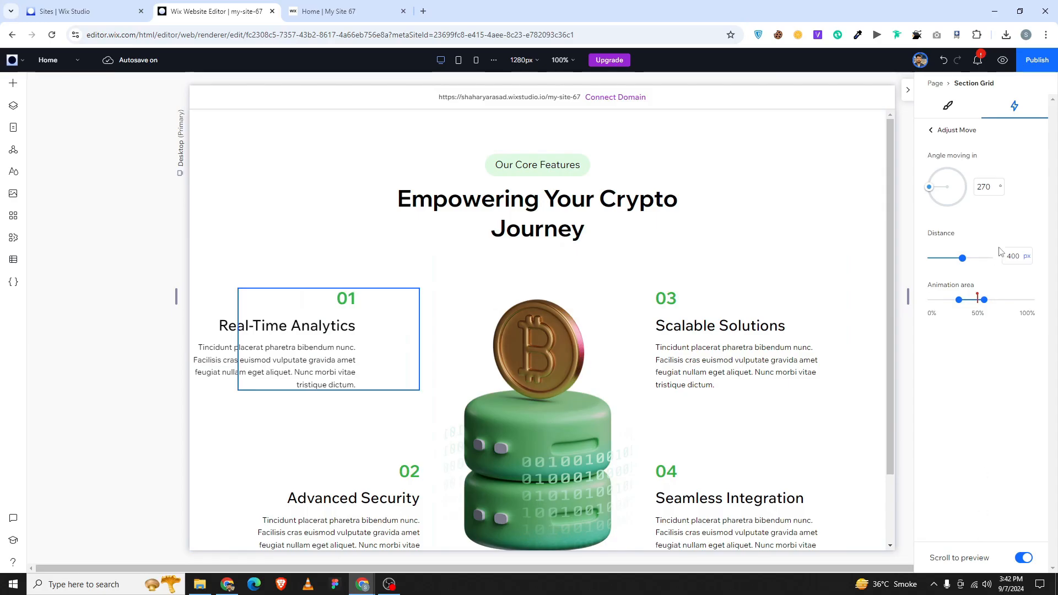
{"action": "left_click", "coordinate": [957, 301]}
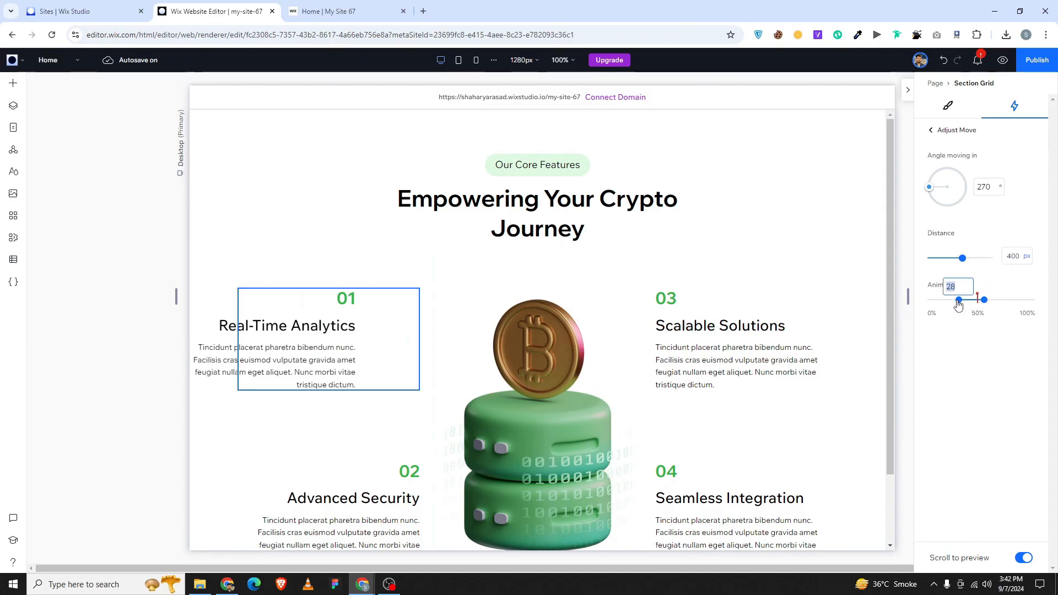
{"action": "type", "text": "50"}
{"action": "key", "text": "Return"}
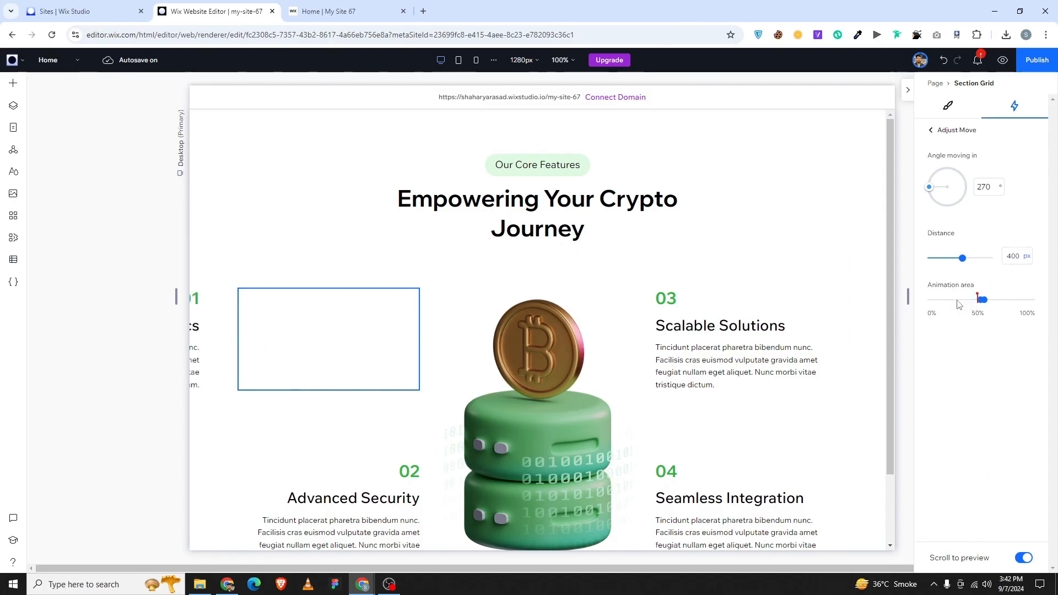
{"action": "left_click", "coordinate": [697, 317]}
{"action": "left_click", "coordinate": [1002, 290]}
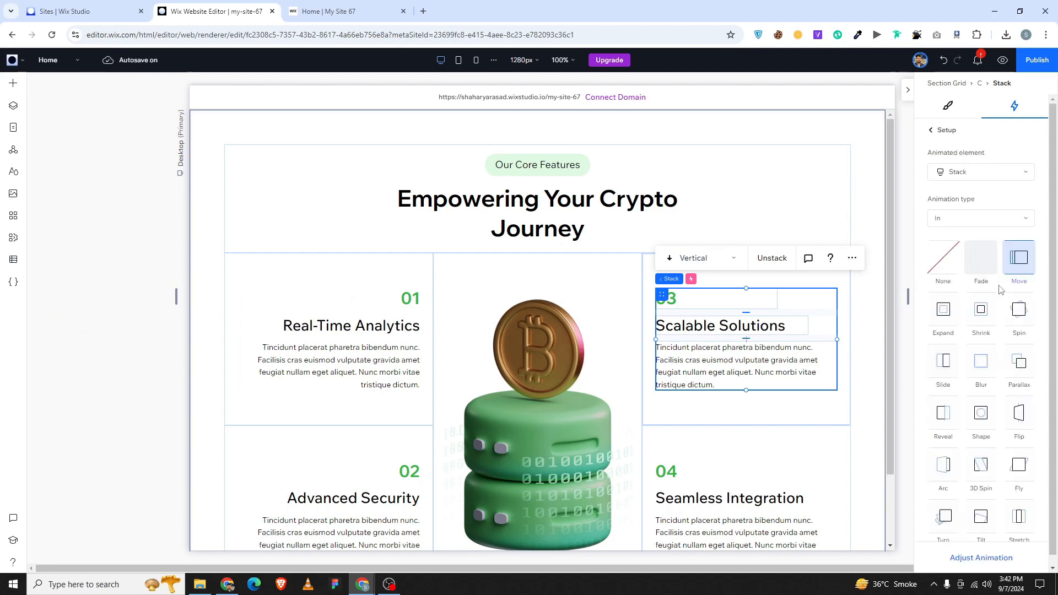
Start card 03's Move animation area at about 49%, then select the 02 block.
{"action": "left_click", "coordinate": [953, 564]}
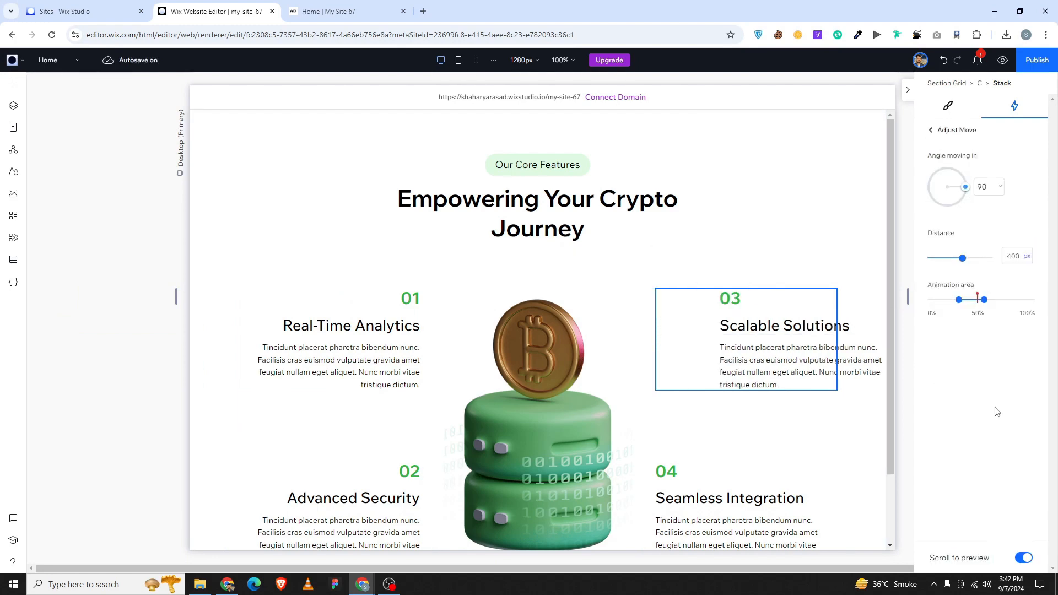
{"action": "left_click", "coordinate": [962, 304]}
{"action": "type", "text": "49"}
{"action": "key", "text": "Return"}
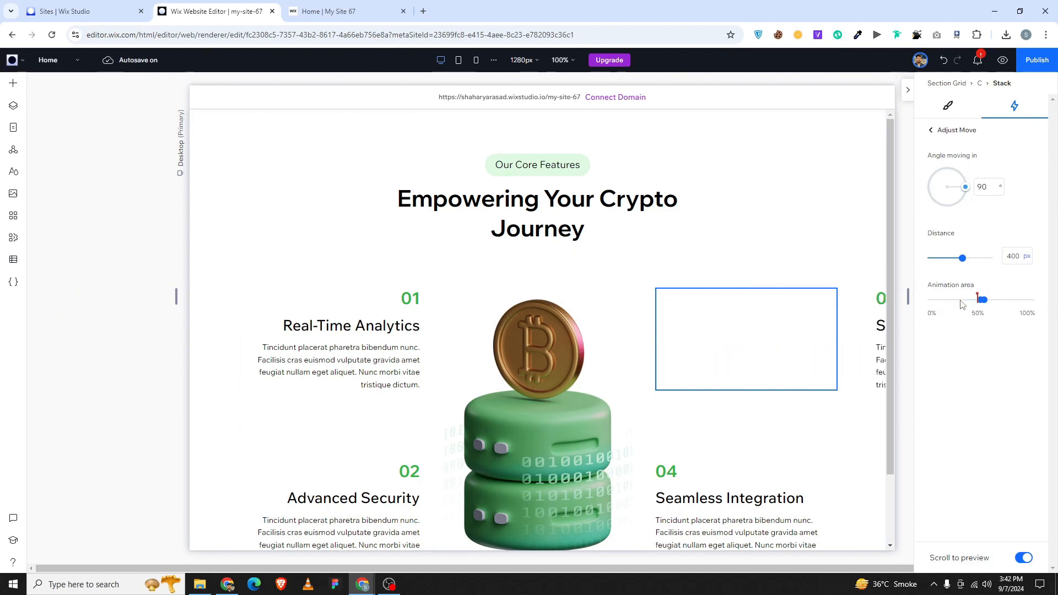
{"action": "scroll", "coordinate": [626, 378], "scroll_direction": "down", "scroll_amount": 1}
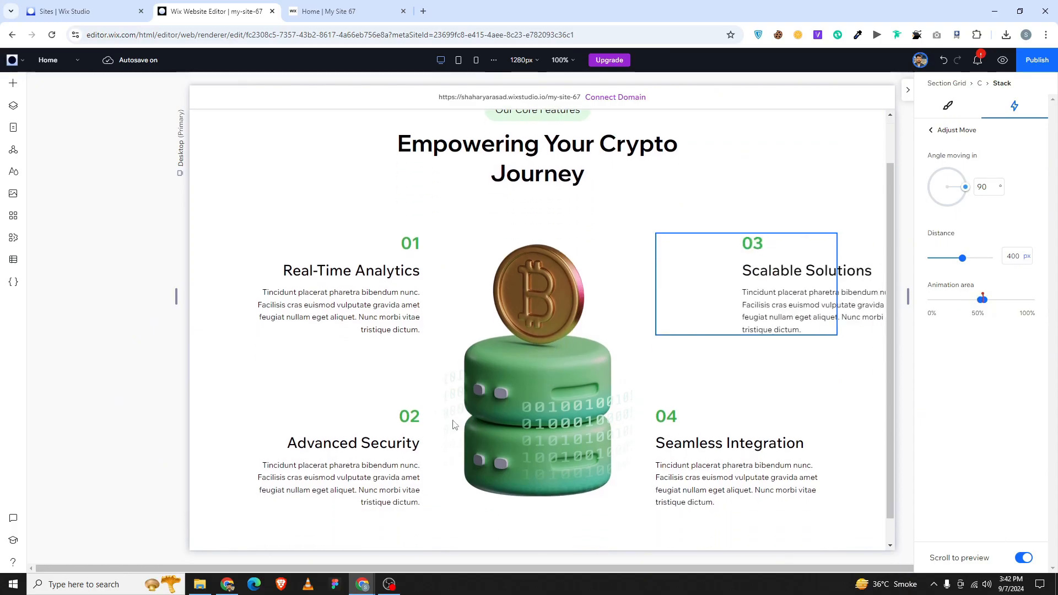
{"action": "left_click", "coordinate": [387, 438]}
{"action": "left_click", "coordinate": [248, 399]}
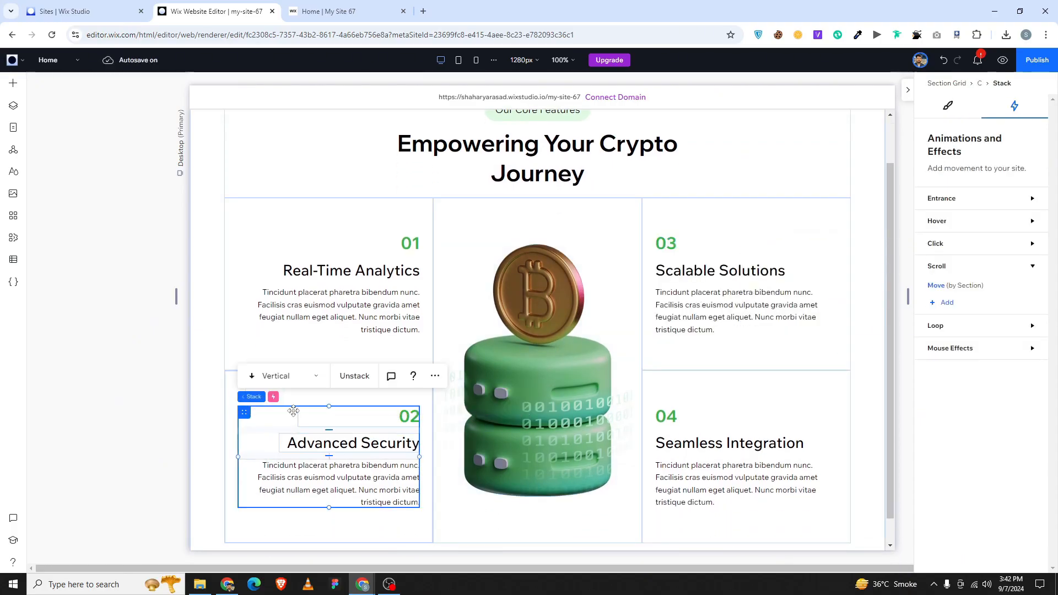
Set the start of card 02's scroll Move animation area to 49%.
{"action": "left_click", "coordinate": [939, 287]}
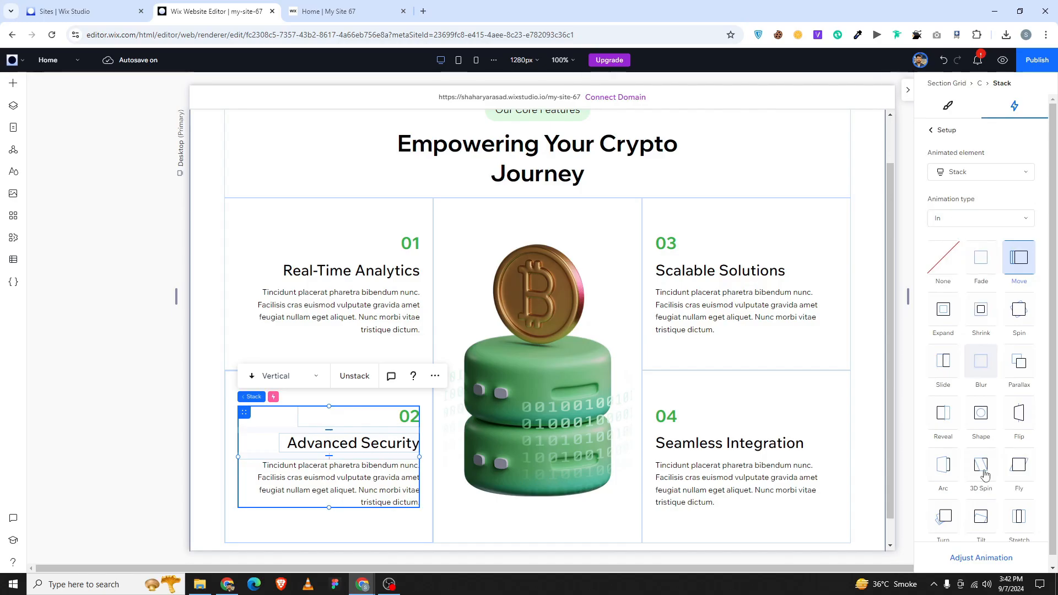
{"action": "left_click", "coordinate": [978, 558]}
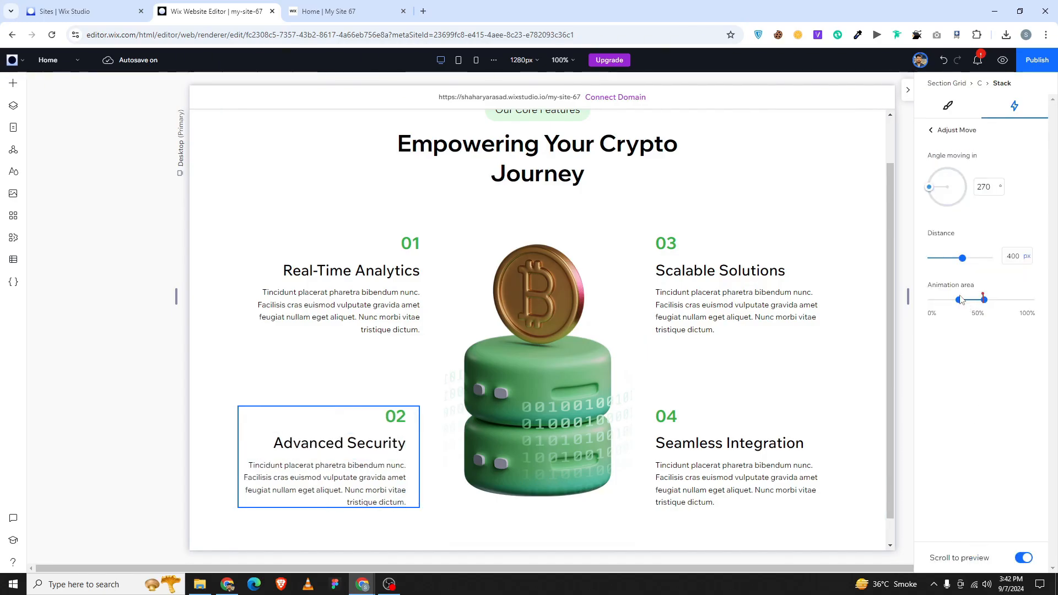
{"action": "left_click", "coordinate": [959, 302]}
{"action": "type", "text": "49"}
{"action": "key", "text": "Return"}
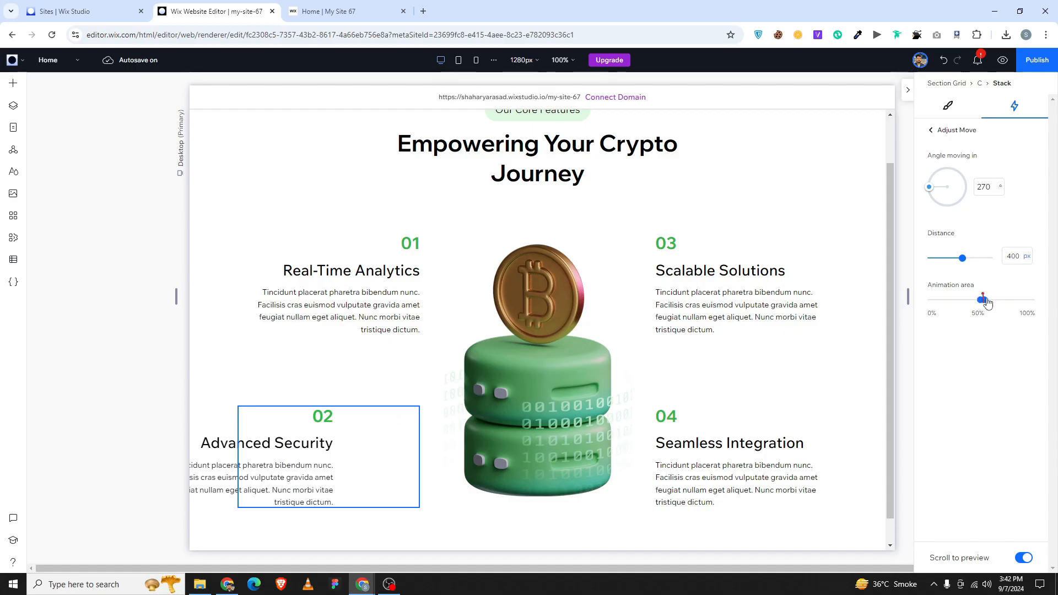
Trim the end value of card 02's Move animation area to a narrow band near 50%.
{"action": "left_click", "coordinate": [986, 302]}
{"action": "key", "text": "BackSpace"}
{"action": "type", "text": "5"}
{"action": "key", "text": "BackSpace"}
{"action": "left_click", "coordinate": [676, 423]}
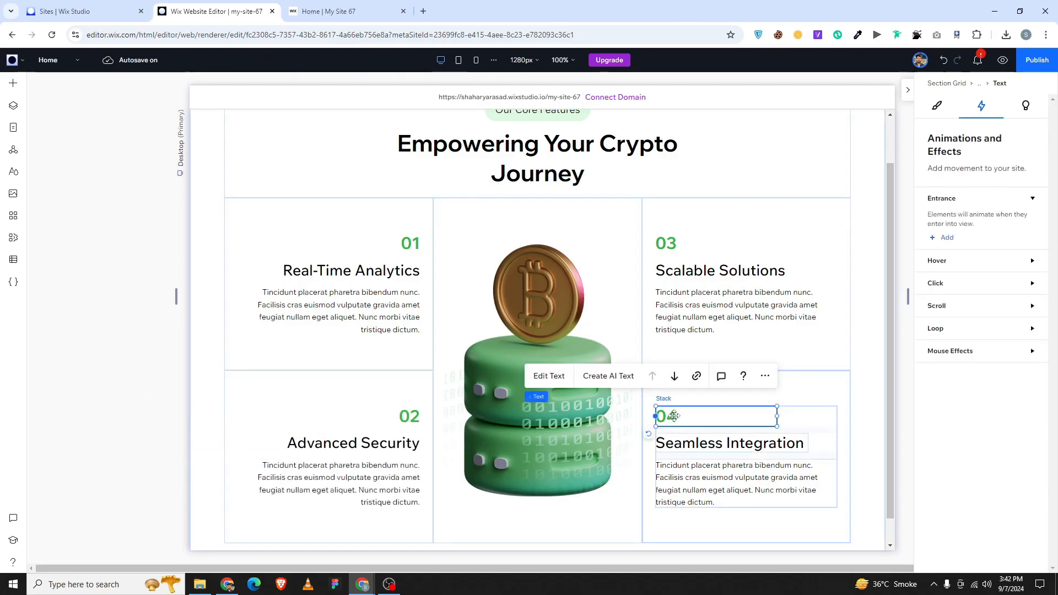
Narrow card 04's scroll Move animation area to run from 49% to 54%.
{"action": "left_click", "coordinate": [824, 418]}
{"action": "left_click", "coordinate": [965, 291]}
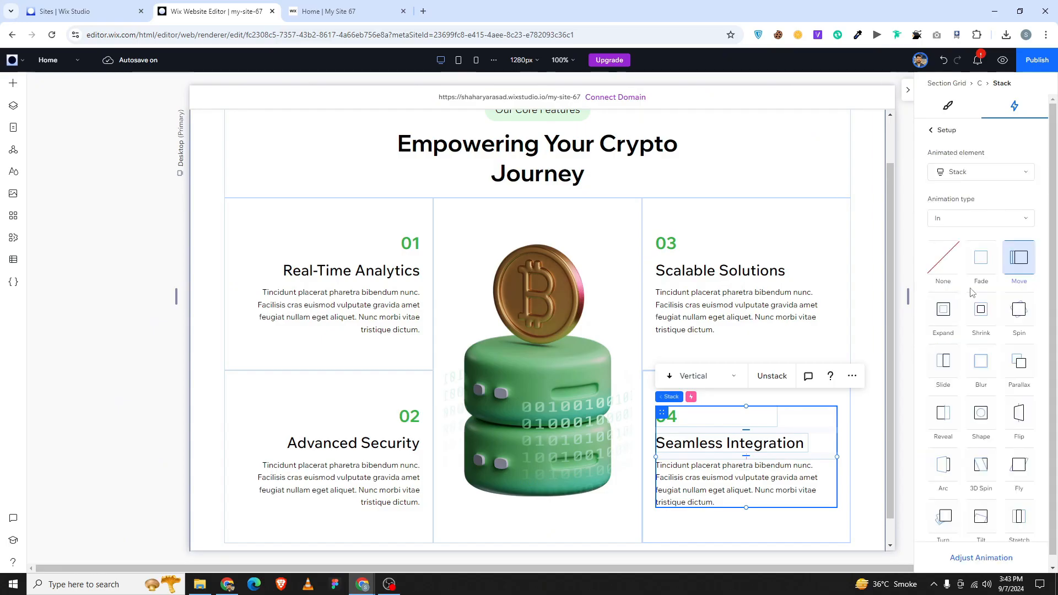
{"action": "left_click", "coordinate": [983, 556]}
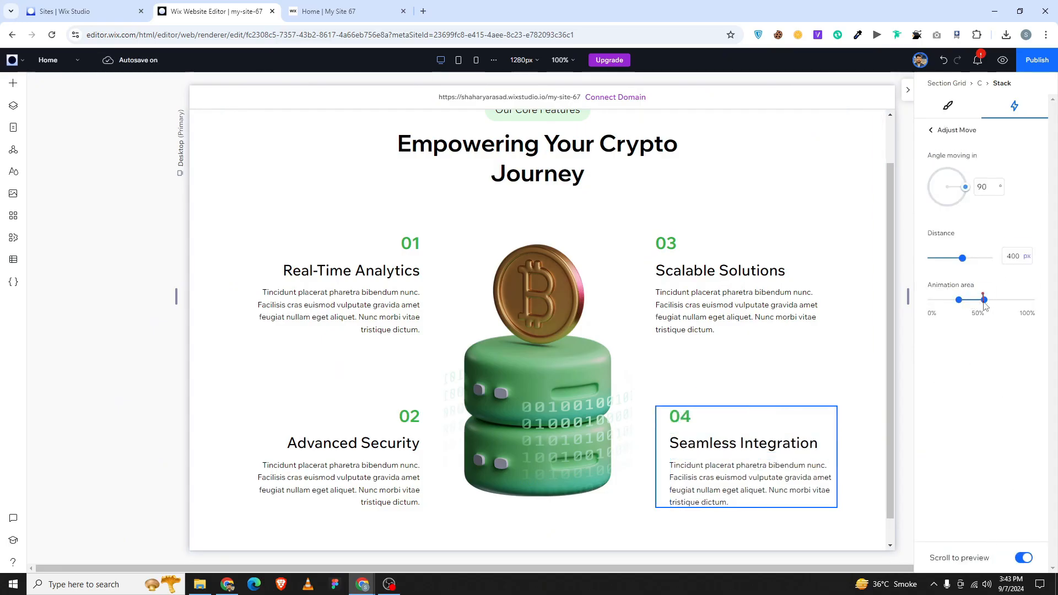
{"action": "scroll", "coordinate": [832, 302], "scroll_direction": "up", "scroll_amount": 1}
{"action": "scroll", "coordinate": [841, 317], "scroll_direction": "down", "scroll_amount": 2}
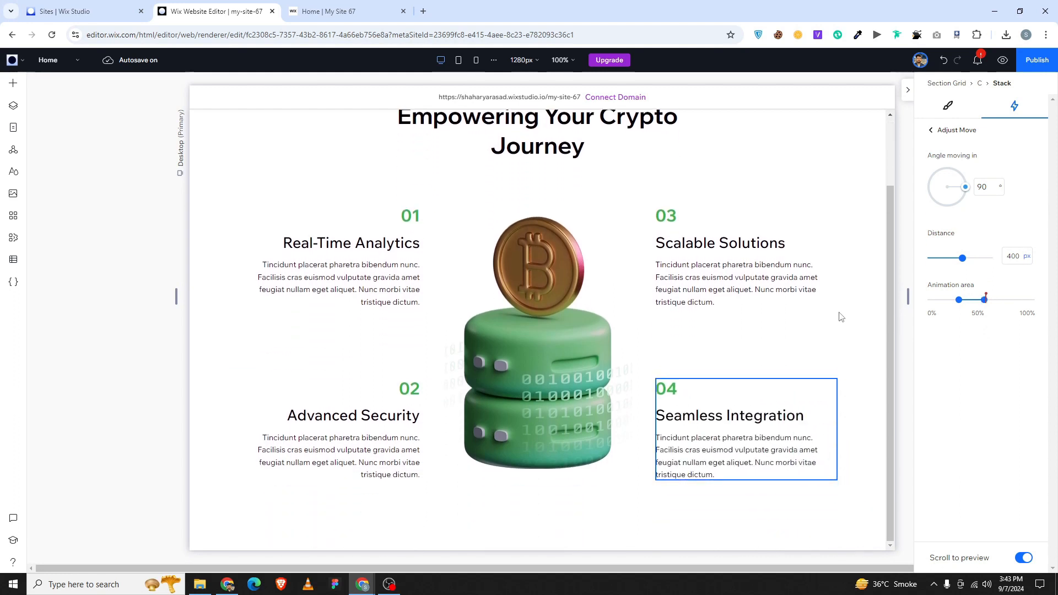
{"action": "left_click", "coordinate": [985, 301]}
{"action": "left_click", "coordinate": [959, 301]}
{"action": "type", "text": "49"}
{"action": "key", "text": "Return"}
{"action": "left_click", "coordinate": [401, 236]}
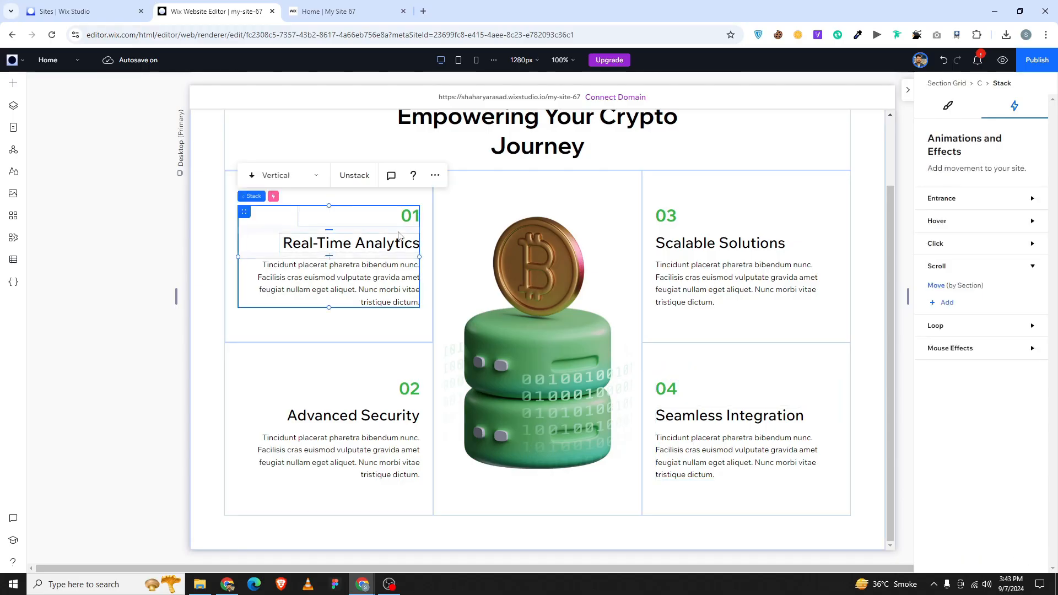
Check card 01's scroll Move animation area value of 53%.
{"action": "left_click", "coordinate": [948, 289]}
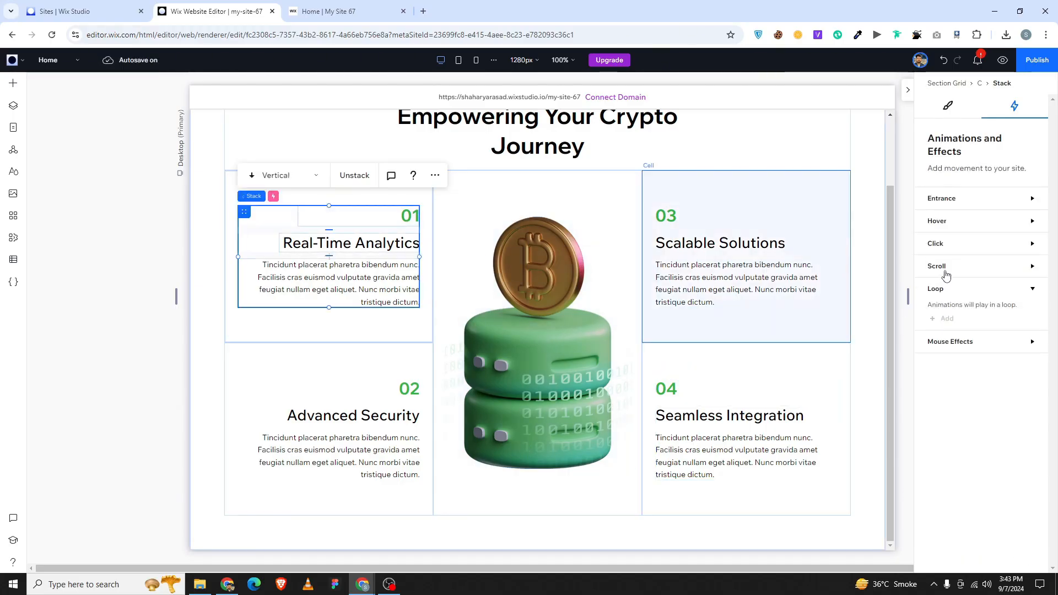
{"action": "left_click", "coordinate": [946, 271]}
{"action": "left_click", "coordinate": [945, 296]}
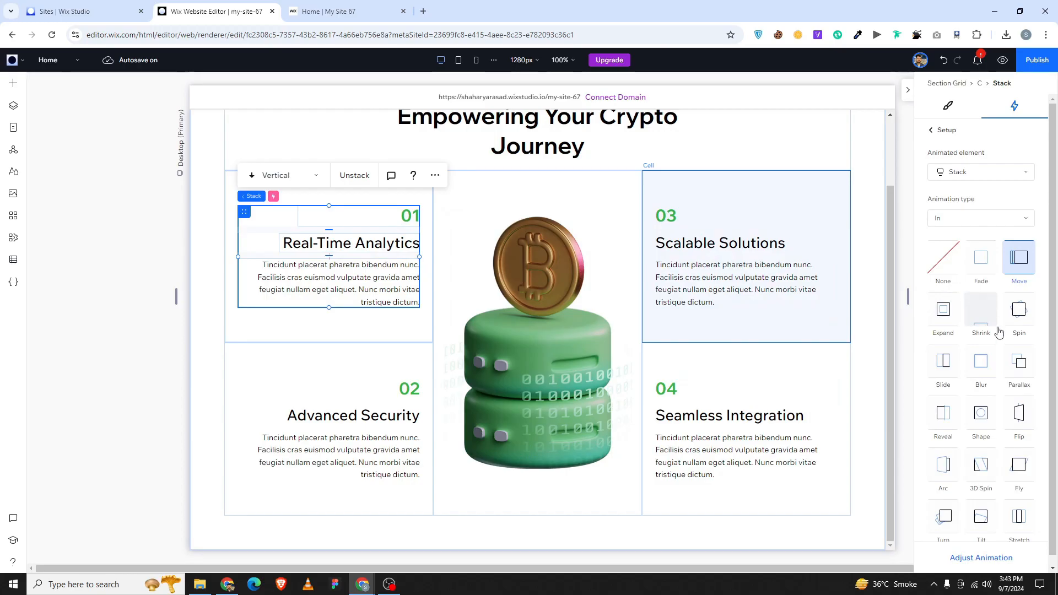
{"action": "left_click", "coordinate": [981, 557]}
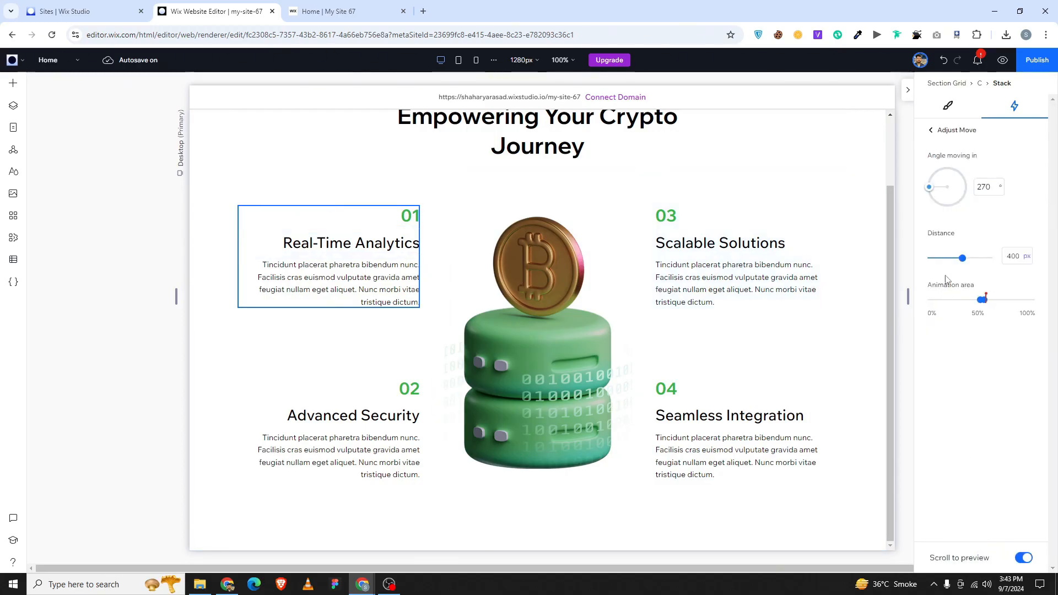
{"action": "left_click", "coordinate": [983, 300]}
Set card 03's scroll Move animation area to 55%.
{"action": "left_click", "coordinate": [834, 241]}
{"action": "left_click", "coordinate": [979, 301]}
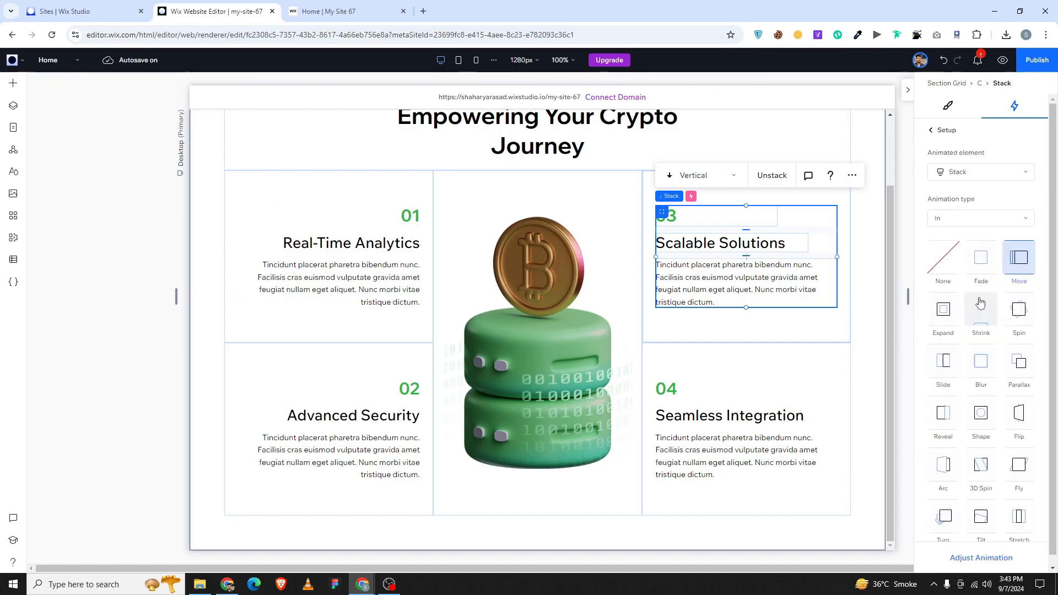
{"action": "left_click", "coordinate": [1000, 557]}
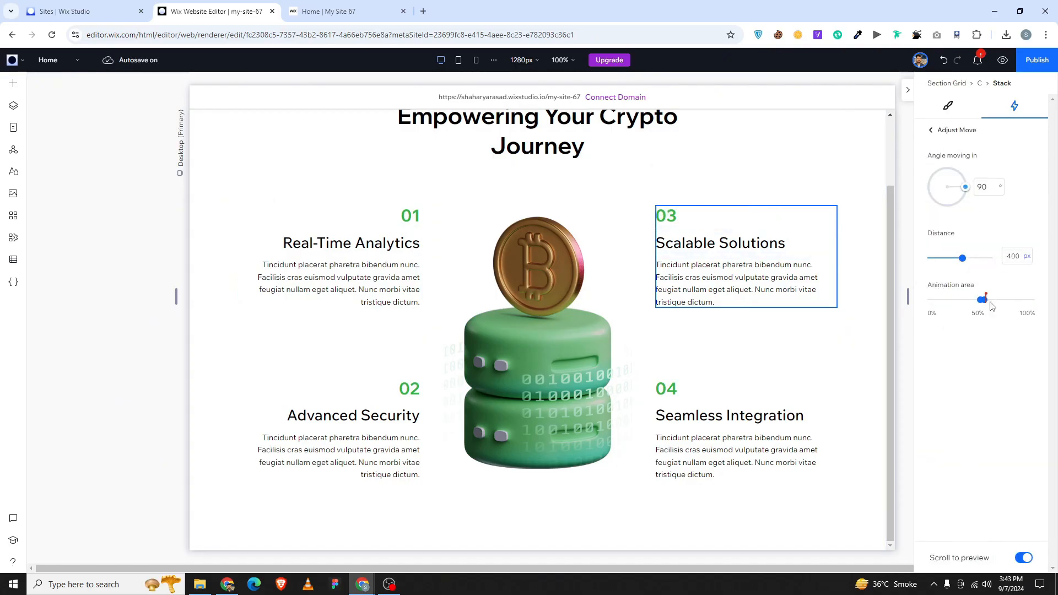
{"action": "left_click", "coordinate": [983, 300]}
{"action": "type", "text": "53"}
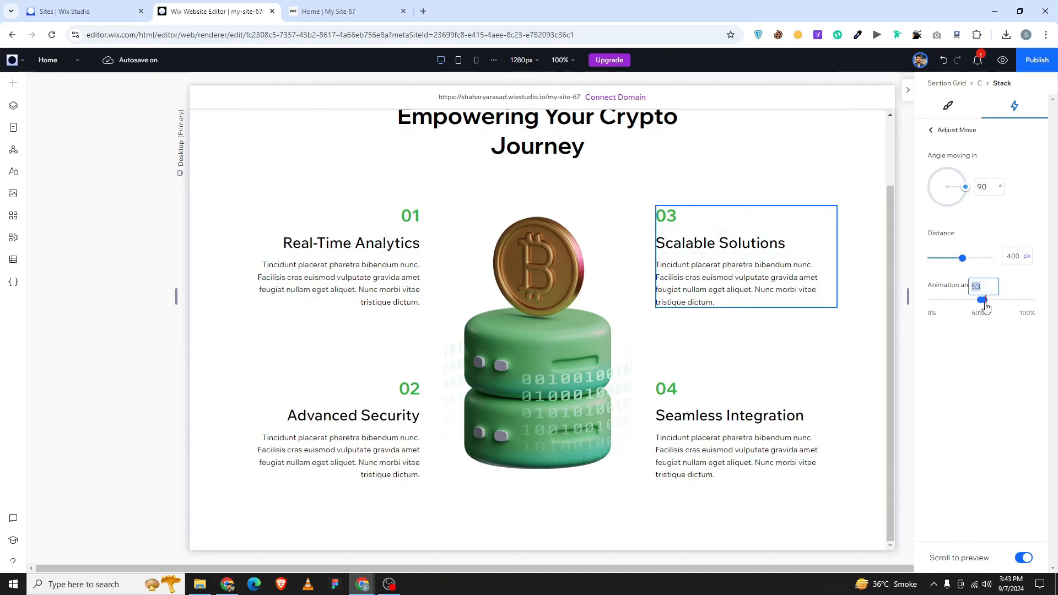
{"action": "type", "text": "5"}
{"action": "key", "text": "Return"}
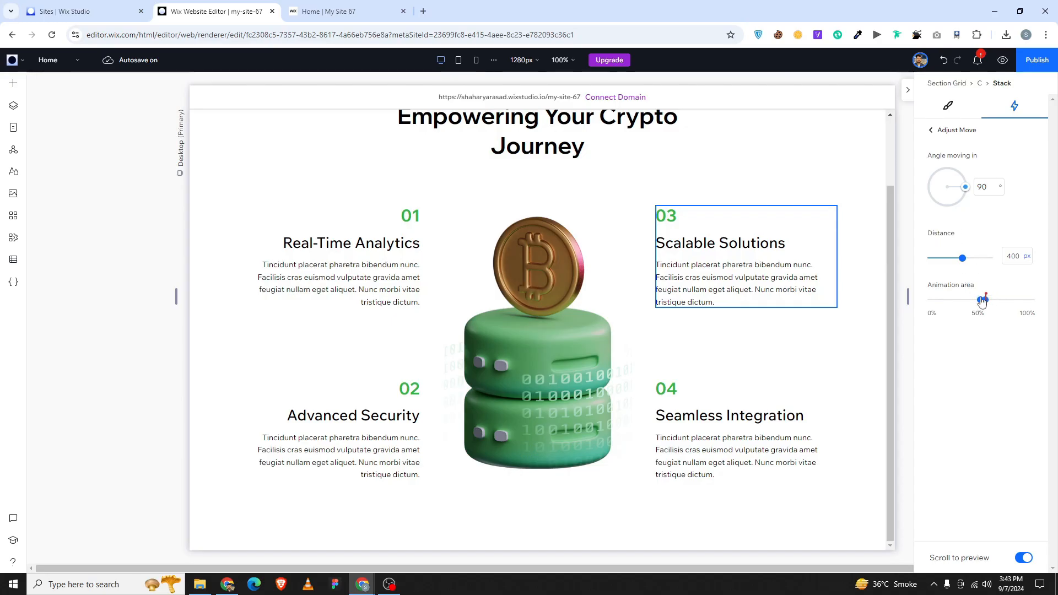
Close the animation settings, republish the site, and view it live.
{"action": "left_click", "coordinate": [932, 130]}
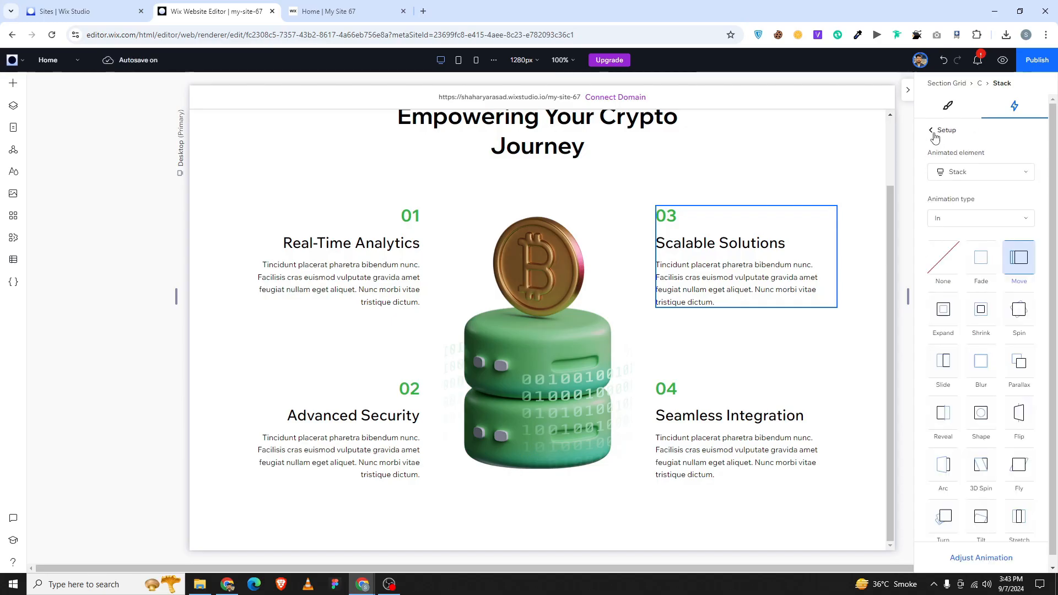
{"action": "left_click", "coordinate": [907, 89]}
{"action": "left_click", "coordinate": [924, 173]}
{"action": "scroll", "coordinate": [874, 189], "scroll_direction": "up", "scroll_amount": 2}
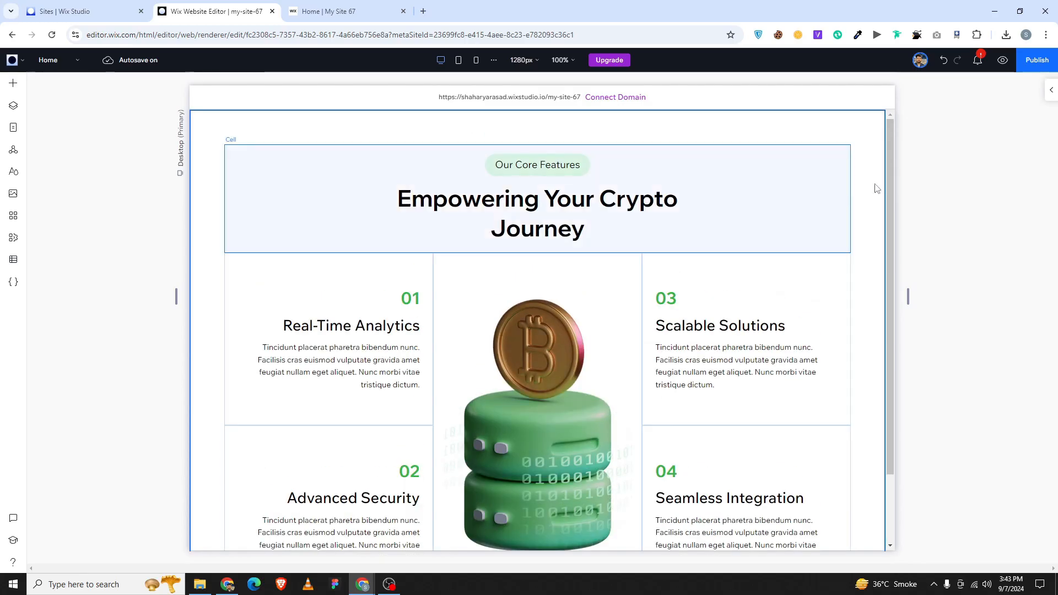
{"action": "left_click", "coordinate": [1034, 63]}
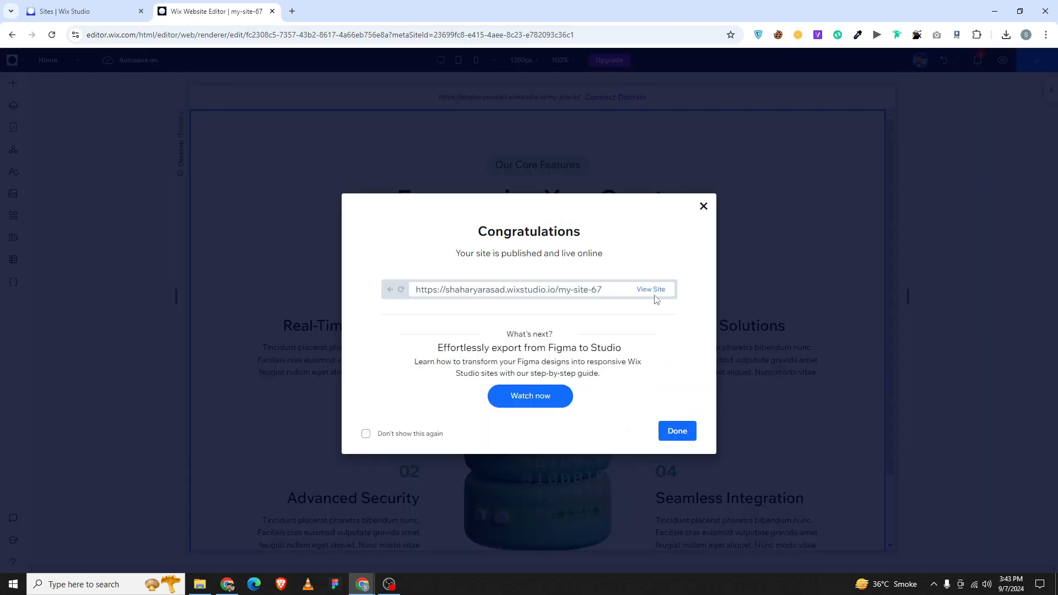
{"action": "left_click", "coordinate": [652, 291]}
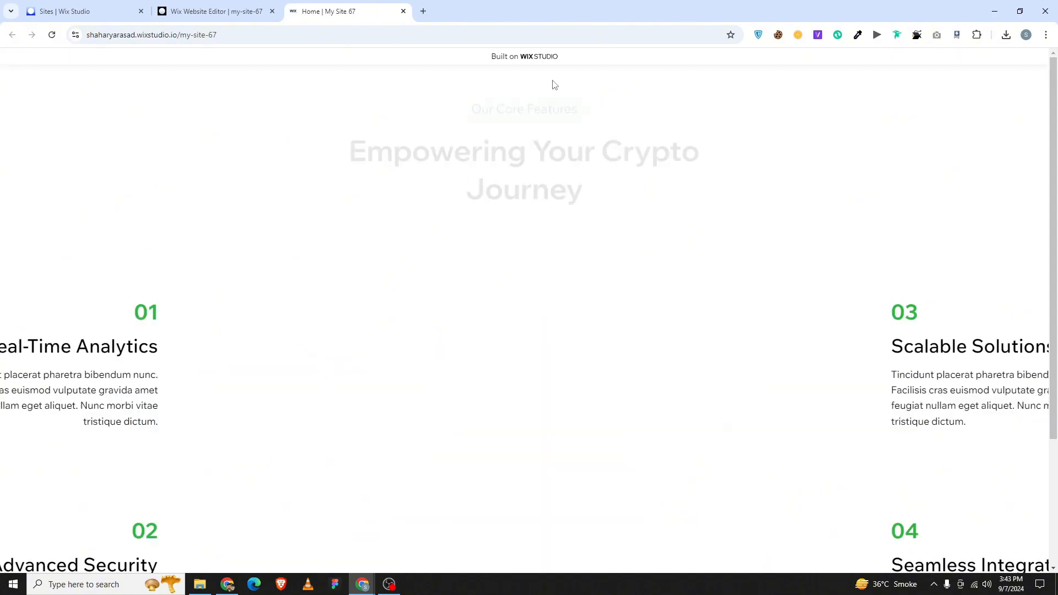
{"action": "scroll", "coordinate": [555, 87], "scroll_direction": "down", "scroll_amount": 2}
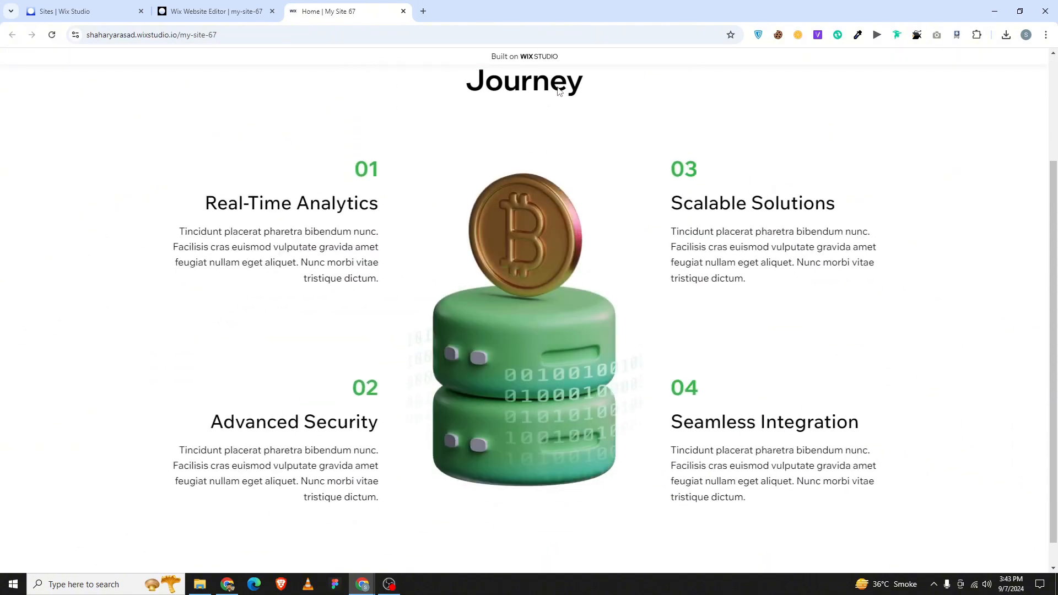
{"action": "scroll", "coordinate": [560, 92], "scroll_direction": "down", "scroll_amount": 1}
{"action": "scroll", "coordinate": [559, 92], "scroll_direction": "up", "scroll_amount": 3}
{"action": "scroll", "coordinate": [560, 92], "scroll_direction": "down", "scroll_amount": 3}
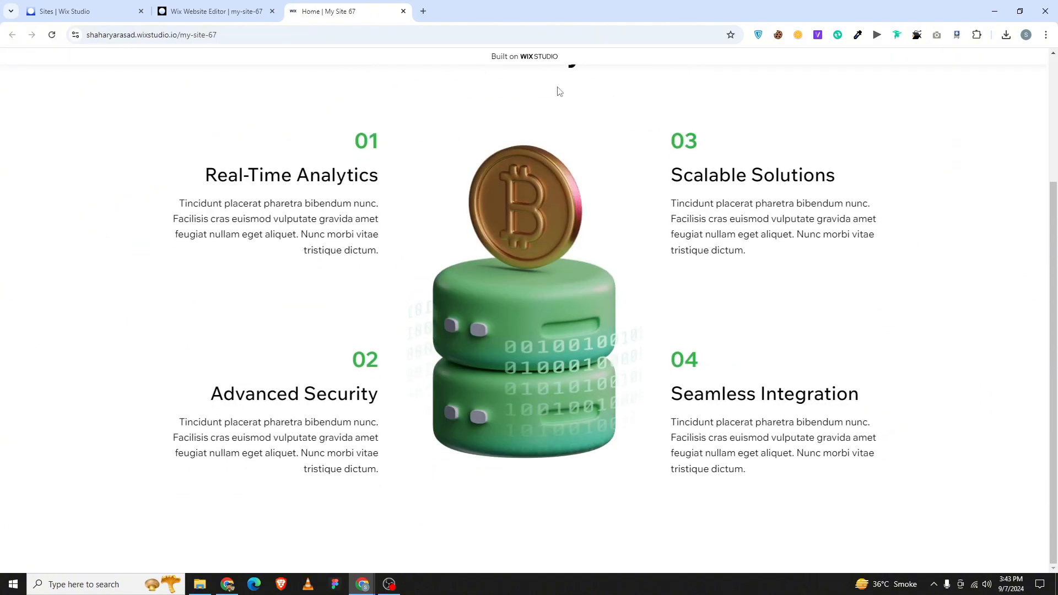
{"action": "key", "text": "ctrl+minus"}
{"action": "key", "text": "ctrl+minus"}
{"action": "key", "text": "ctrl+minus"}
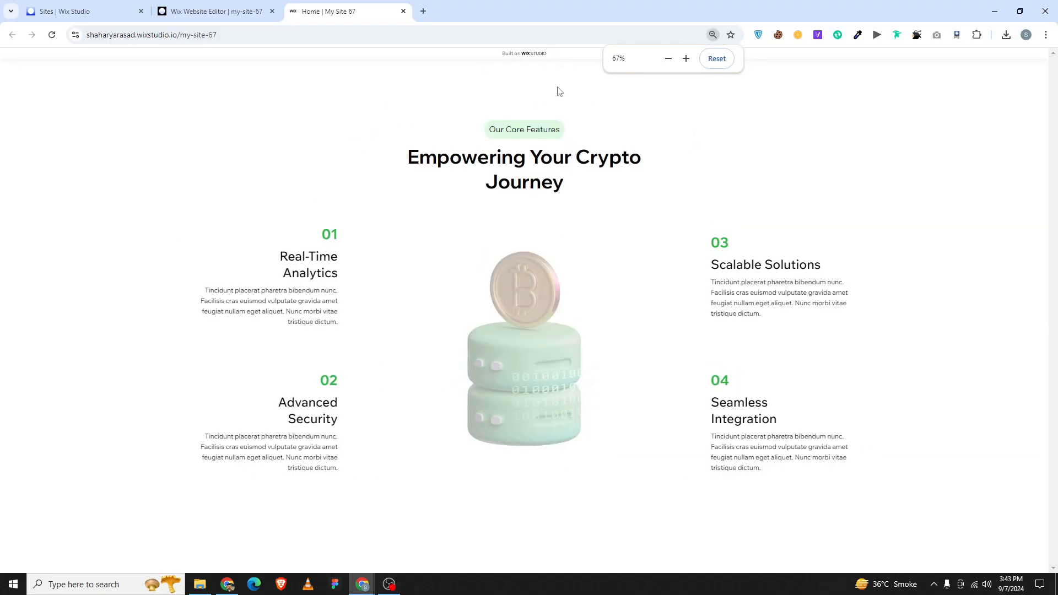
{"action": "key", "text": "ctrl+plus"}
{"action": "key", "text": "ctrl+plus"}
{"action": "key", "text": "ctrl+plus"}
{"action": "key", "text": "ctrl+plus"}
{"action": "key", "text": "ctrl+plus"}
{"action": "key", "text": "ctrl+plus"}
{"action": "key", "text": "ctrl+plus"}
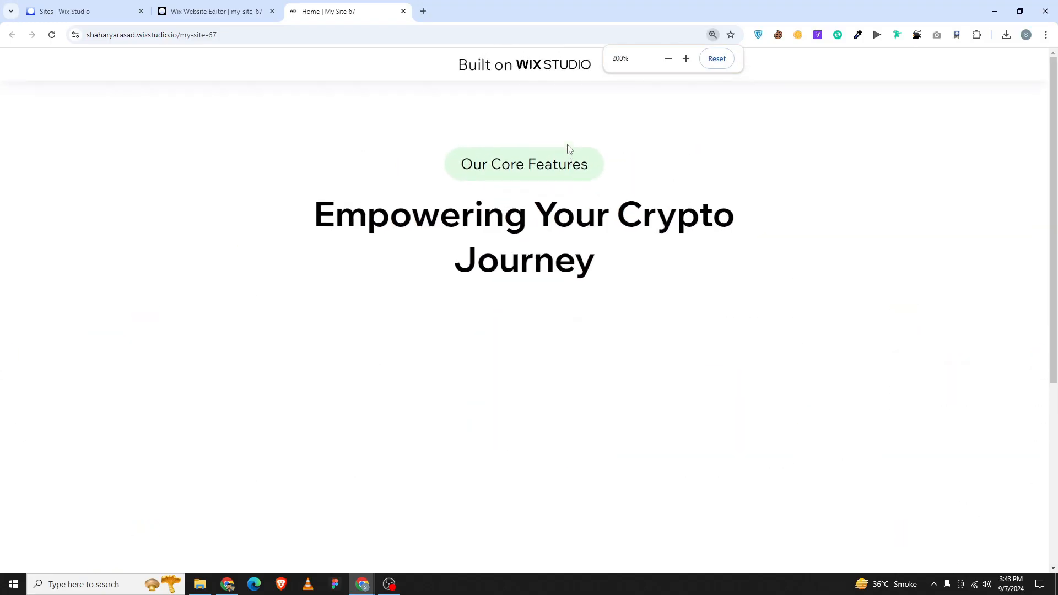
{"action": "scroll", "coordinate": [568, 147], "scroll_direction": "down", "scroll_amount": 4}
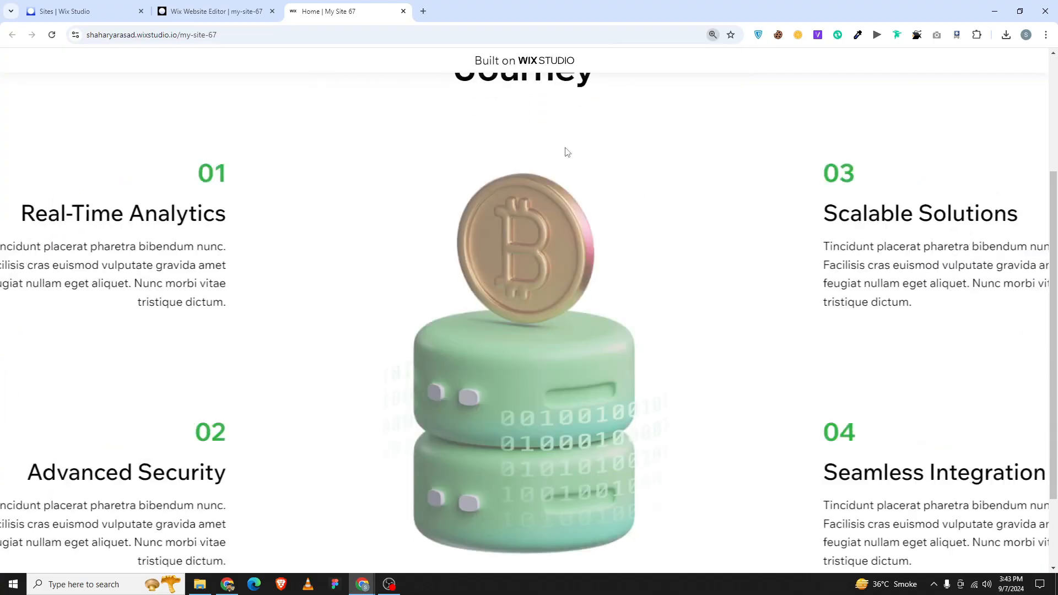
{"action": "scroll", "coordinate": [564, 147], "scroll_direction": "up", "scroll_amount": 4}
{"action": "scroll", "coordinate": [564, 147], "scroll_direction": "down", "scroll_amount": 5}
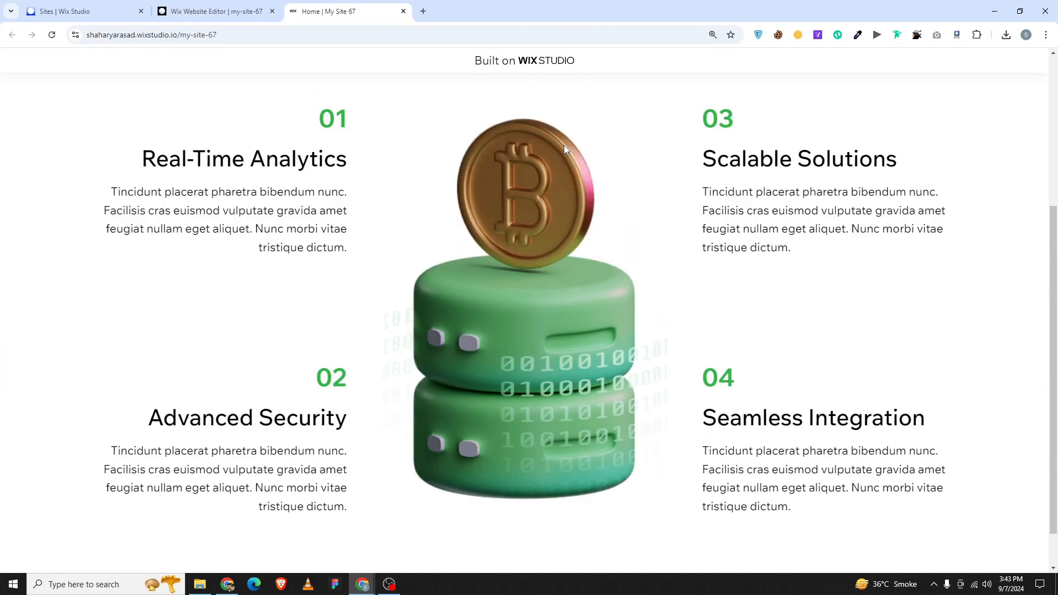
{"action": "scroll", "coordinate": [564, 145], "scroll_direction": "up", "scroll_amount": 2}
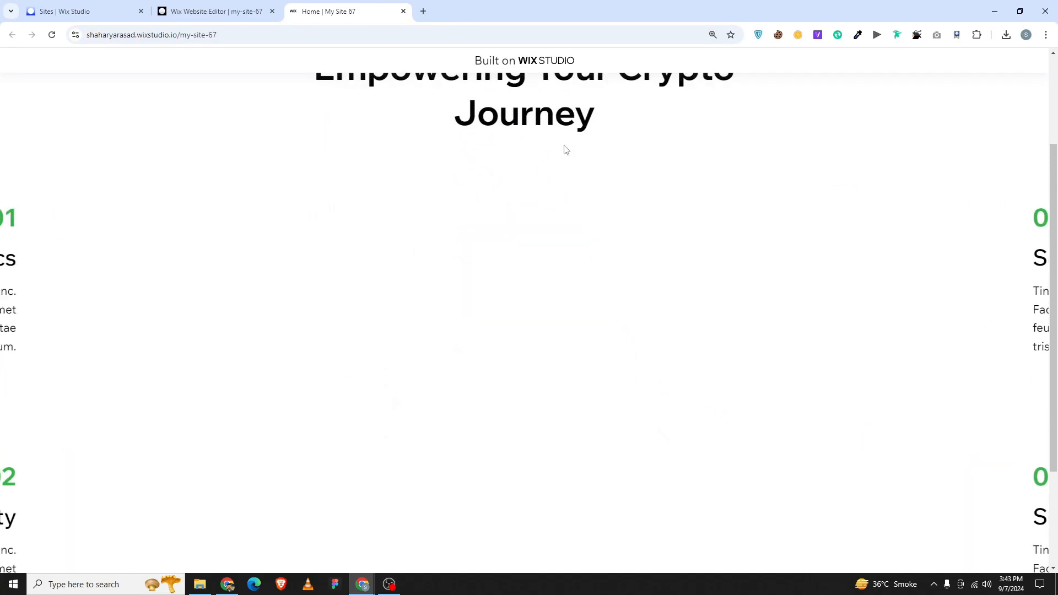
{"action": "scroll", "coordinate": [563, 144], "scroll_direction": "down", "scroll_amount": 2}
{"action": "scroll", "coordinate": [564, 144], "scroll_direction": "up", "scroll_amount": 2}
{"action": "left_click", "coordinate": [711, 36]}
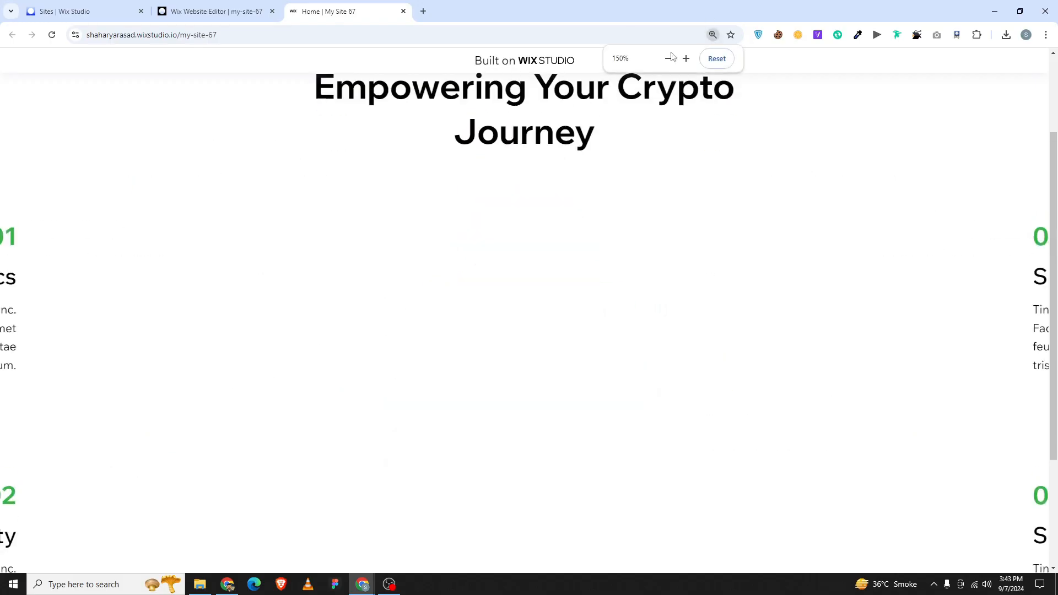
{"action": "left_click", "coordinate": [668, 58]}
{"action": "left_click", "coordinate": [669, 58]}
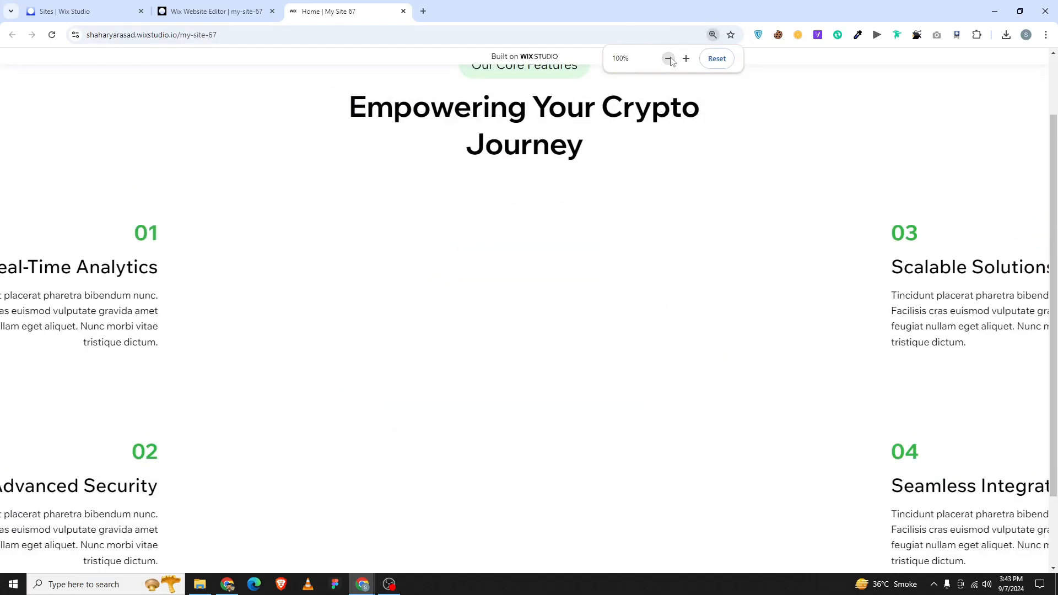
{"action": "left_click", "coordinate": [668, 59]}
{"action": "left_click", "coordinate": [686, 59]}
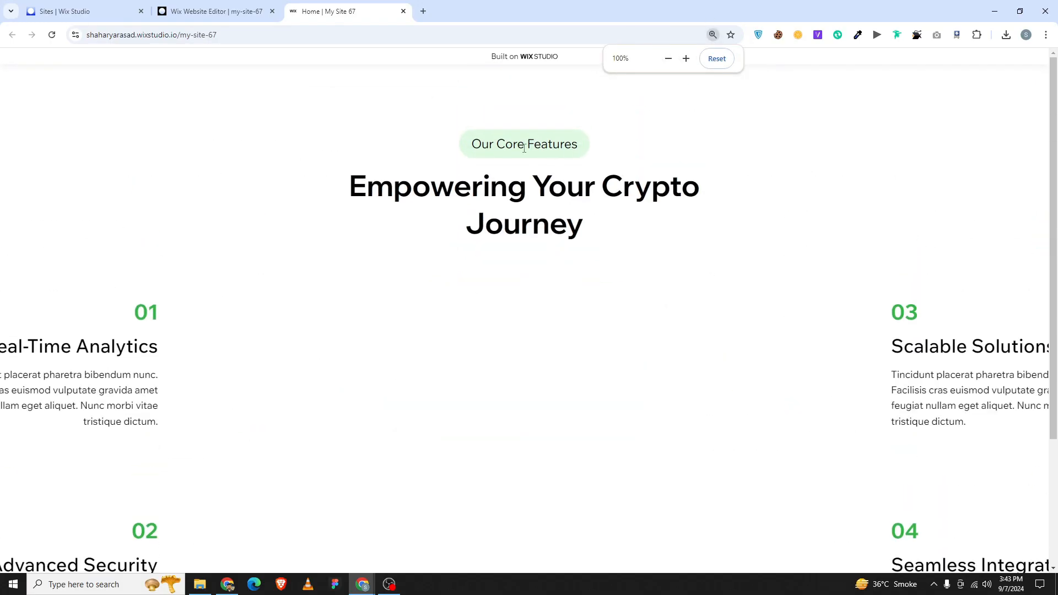
{"action": "scroll", "coordinate": [513, 152], "scroll_direction": "down", "scroll_amount": 3}
{"action": "scroll", "coordinate": [512, 152], "scroll_direction": "up", "scroll_amount": 3}
{"action": "scroll", "coordinate": [512, 157], "scroll_direction": "down", "scroll_amount": 3}
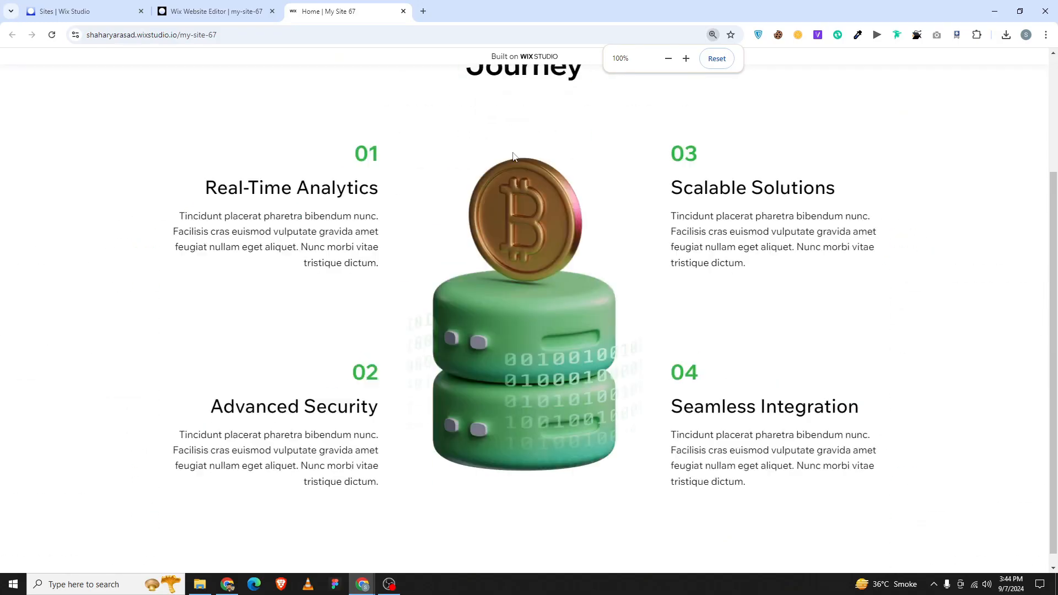
{"action": "scroll", "coordinate": [513, 157], "scroll_direction": "up", "scroll_amount": 3}
{"action": "scroll", "coordinate": [513, 157], "scroll_direction": "down", "scroll_amount": 2}
{"action": "scroll", "coordinate": [513, 157], "scroll_direction": "down", "scroll_amount": 1}
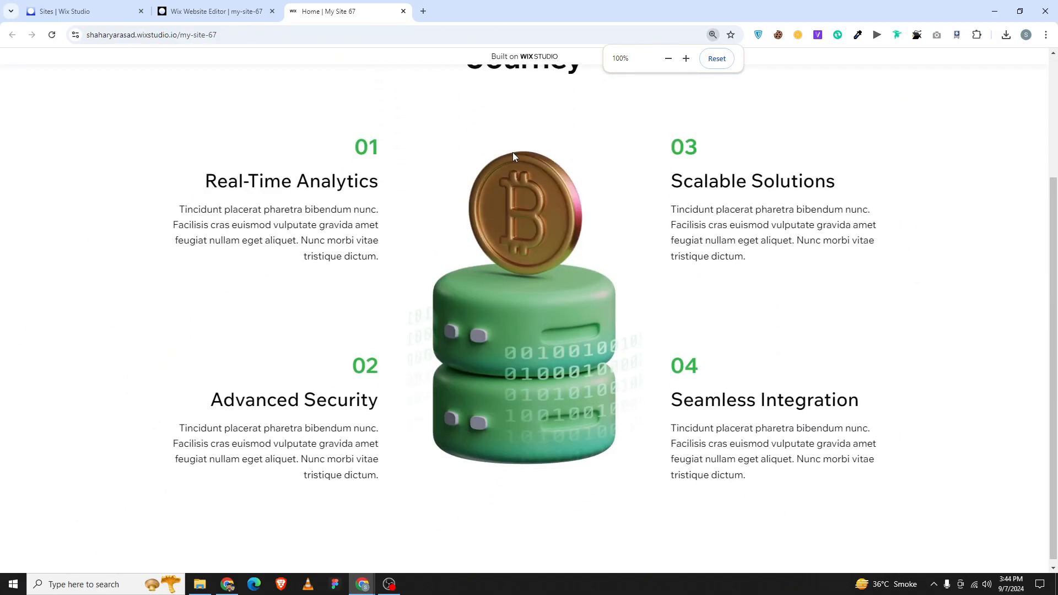
{"action": "scroll", "coordinate": [626, 230], "scroll_direction": "up", "scroll_amount": 1}
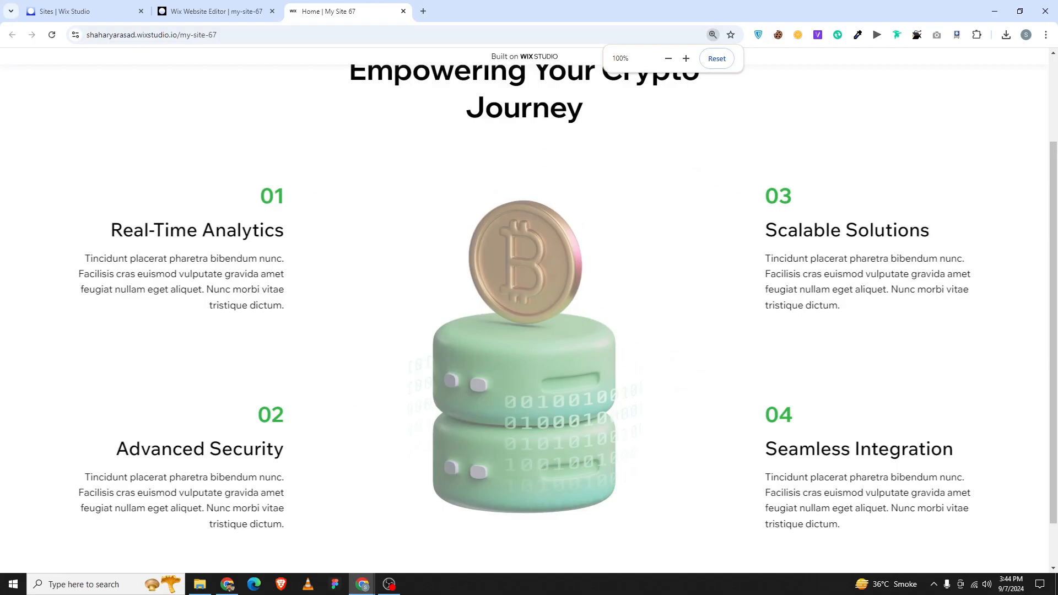
{"action": "scroll", "coordinate": [610, 229], "scroll_direction": "up", "scroll_amount": 2}
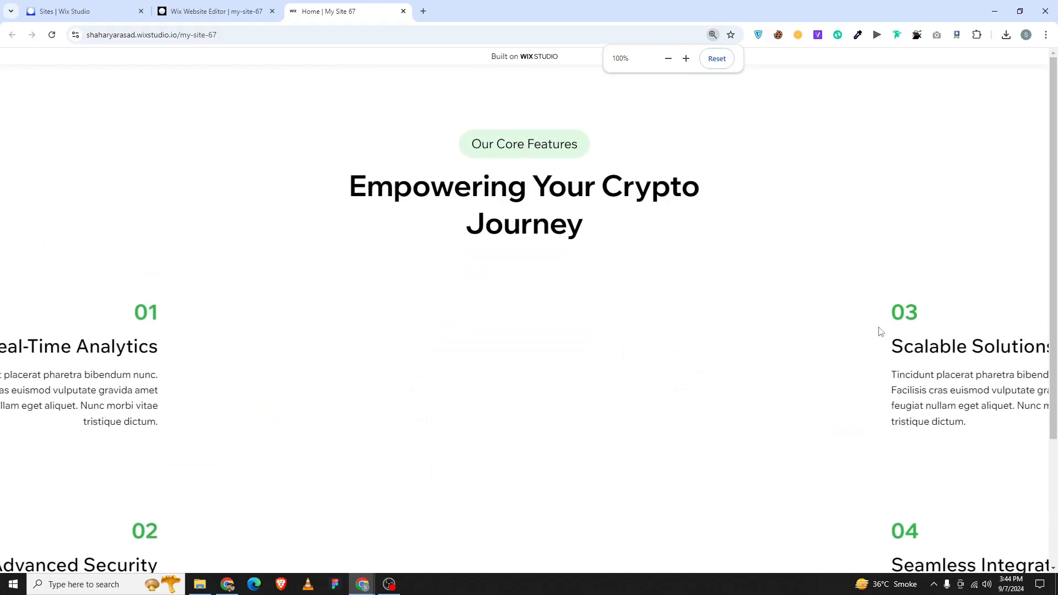